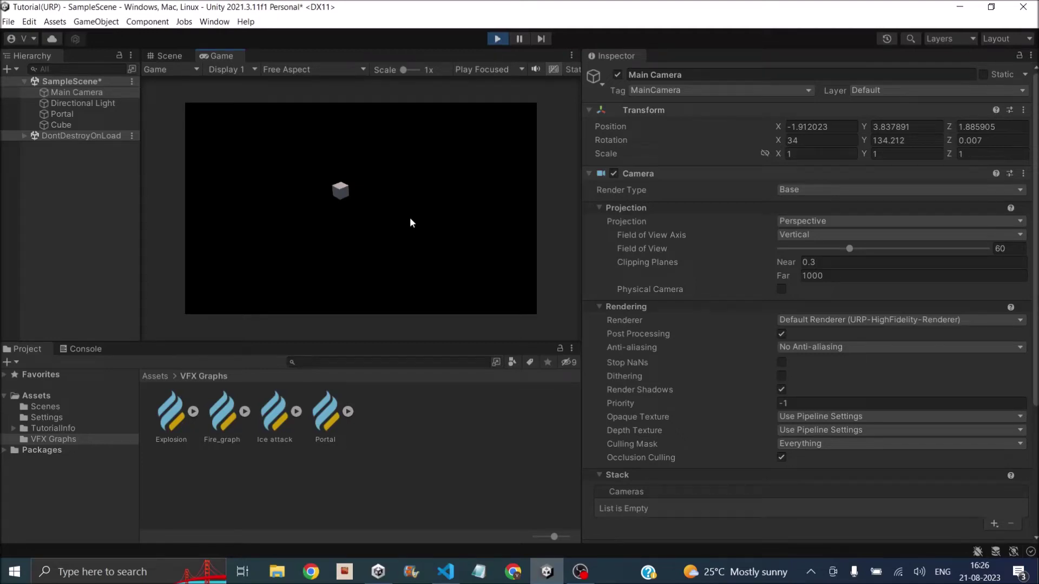
# Trigger the ice attack in the running game, shift the Cube along the X axis, and trigger the attack again.
pyautogui.click(410, 222)
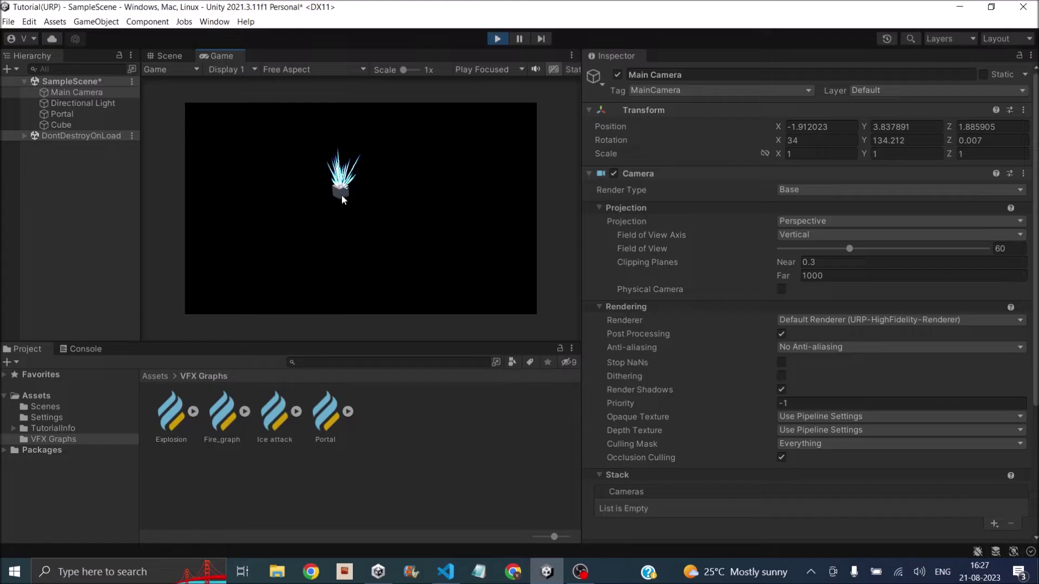
pyautogui.click(70, 125)
pyautogui.moveTo(778, 123); pyautogui.dragTo(744, 124)
pyautogui.click(408, 256)
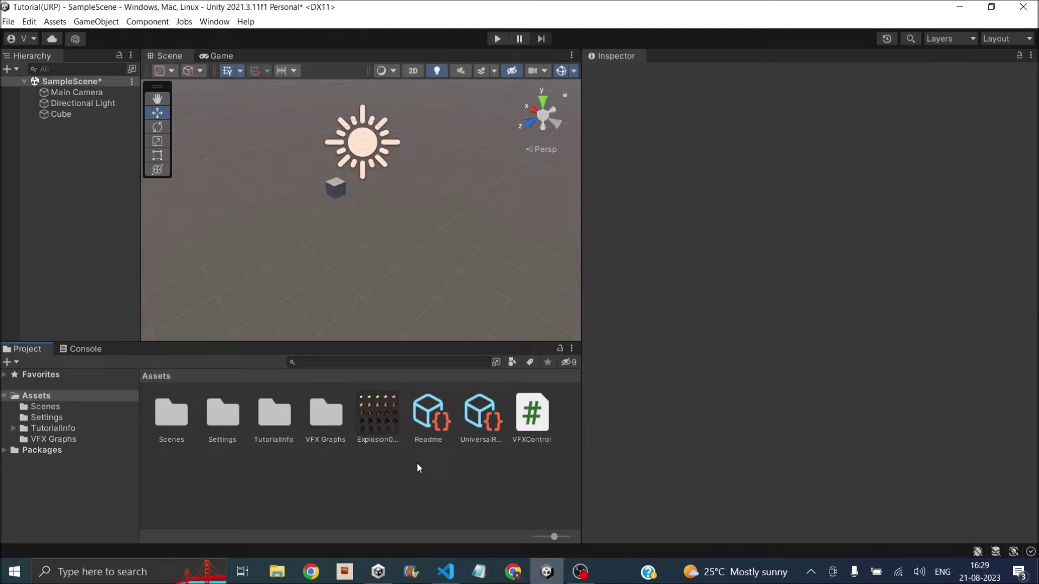
# Create a Visual Effect Graph asset named Attack in the Assets folder.
pyautogui.rightClick(388, 484)
pyautogui.moveTo(482, 184)
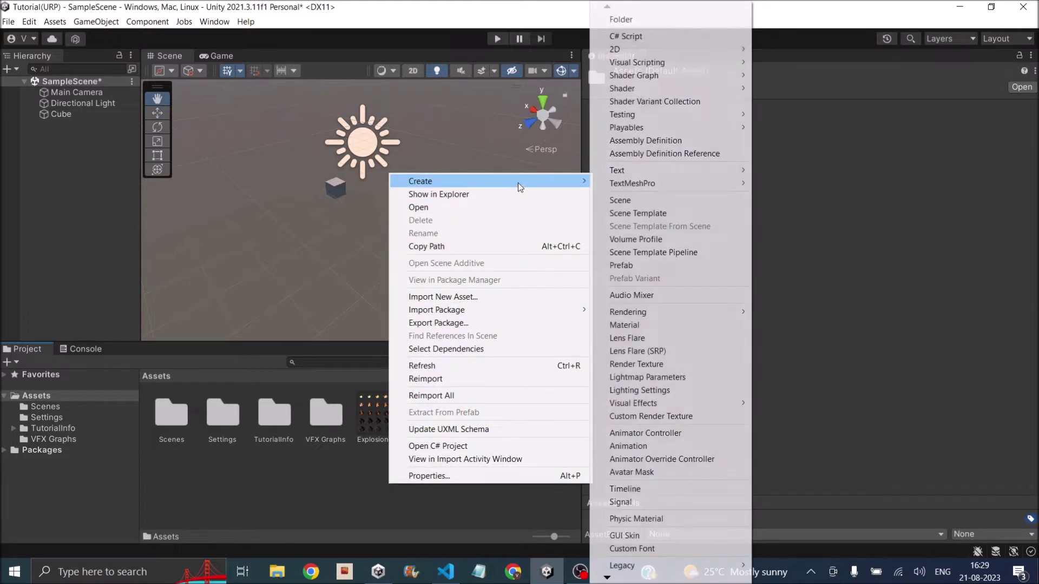
pyautogui.moveTo(672, 406)
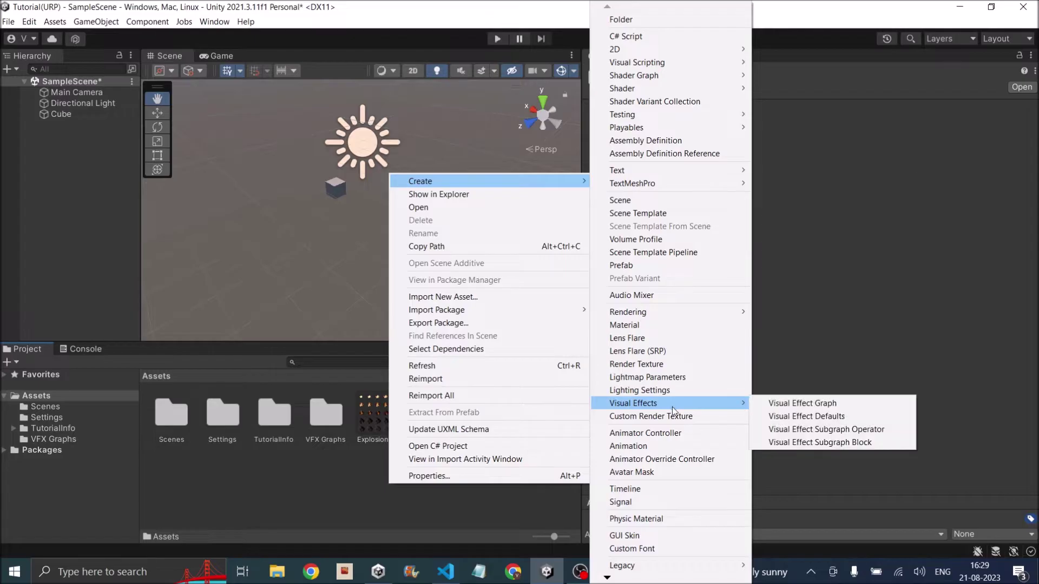
pyautogui.click(773, 405)
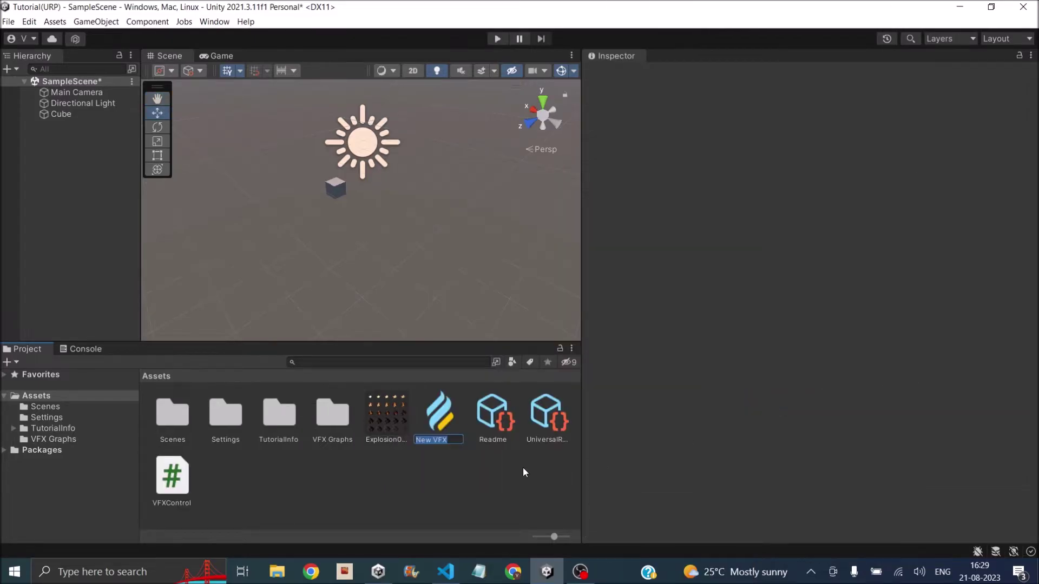
pyautogui.write('Attack')
pyautogui.press('Return')
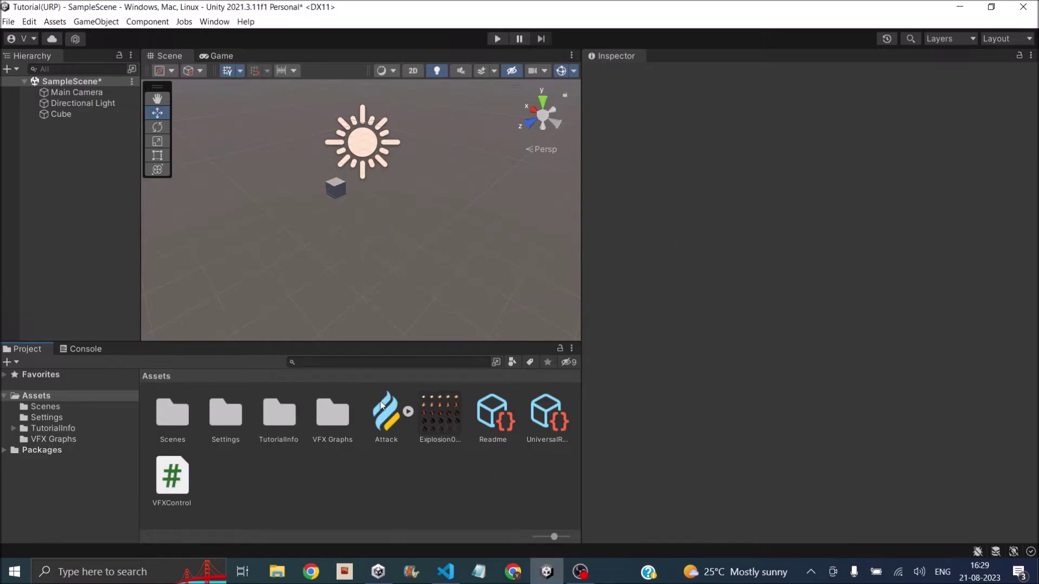
# Add a Visual Effect object to the scene and name it Ice attack.
pyautogui.click(9, 70)
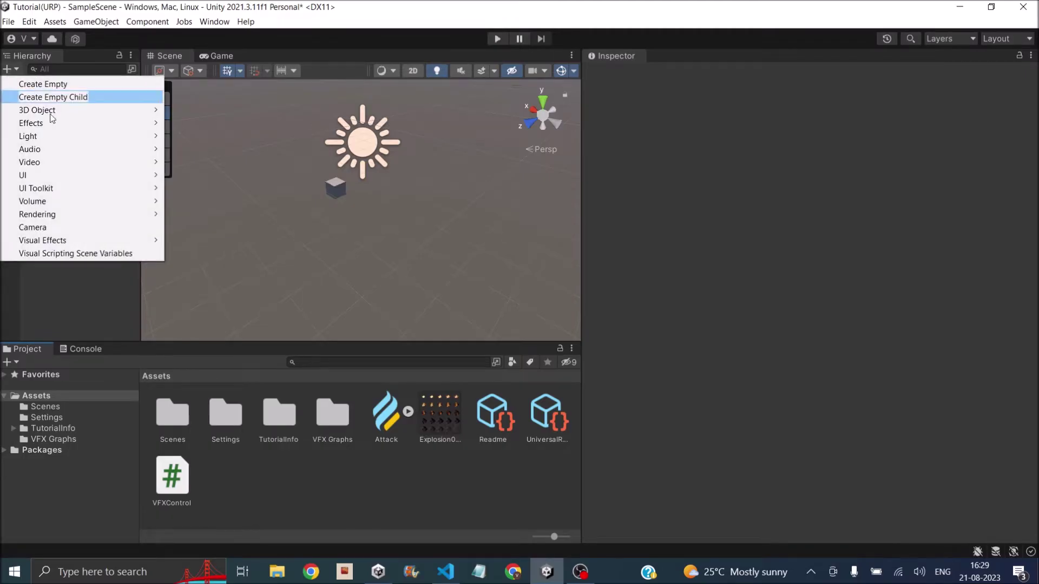
pyautogui.moveTo(108, 241)
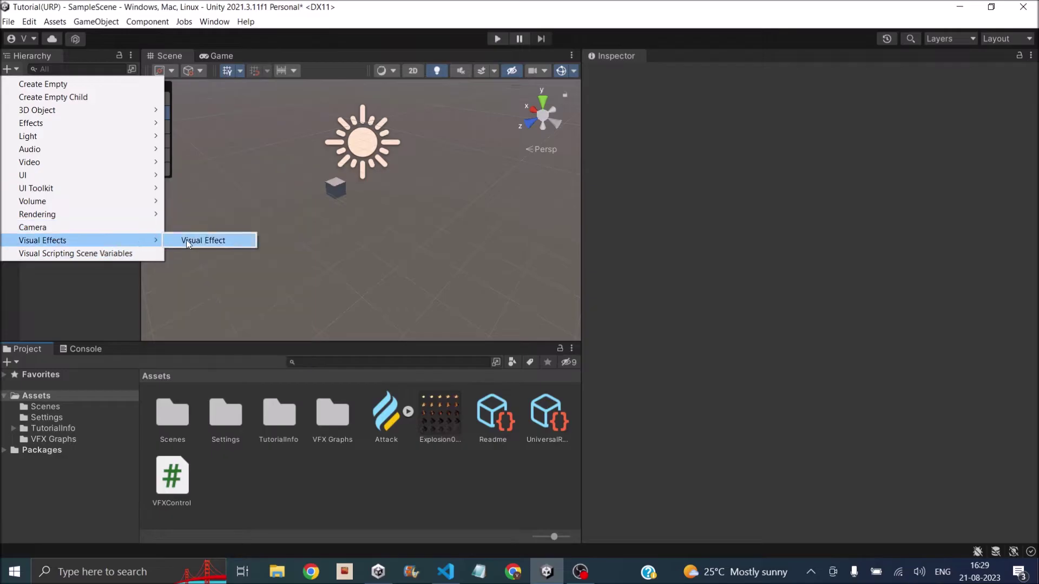
pyautogui.click(190, 239)
pyautogui.click(693, 74)
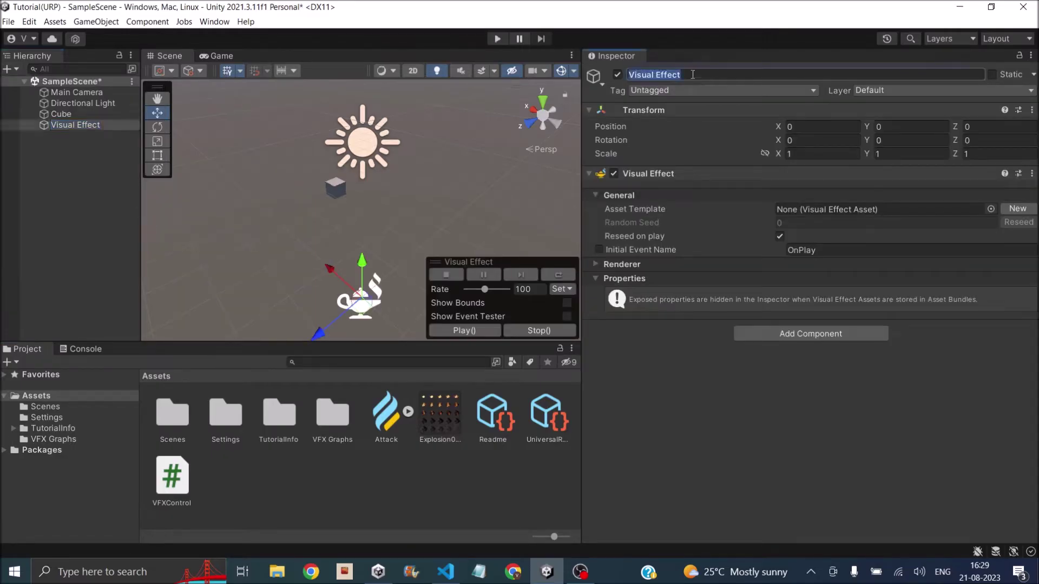
pyautogui.write('Ice attack')
pyautogui.press('Return')
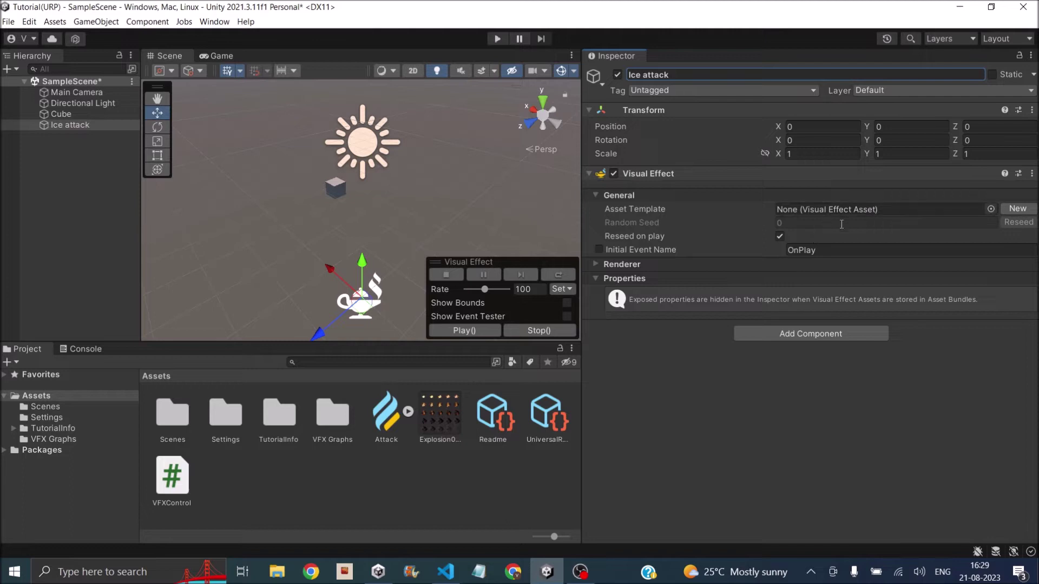
# Assign the Attack asset as the Ice attack object's asset template and open its graph docked beside the Inspector.
pyautogui.moveTo(386, 416); pyautogui.dragTo(816, 209)
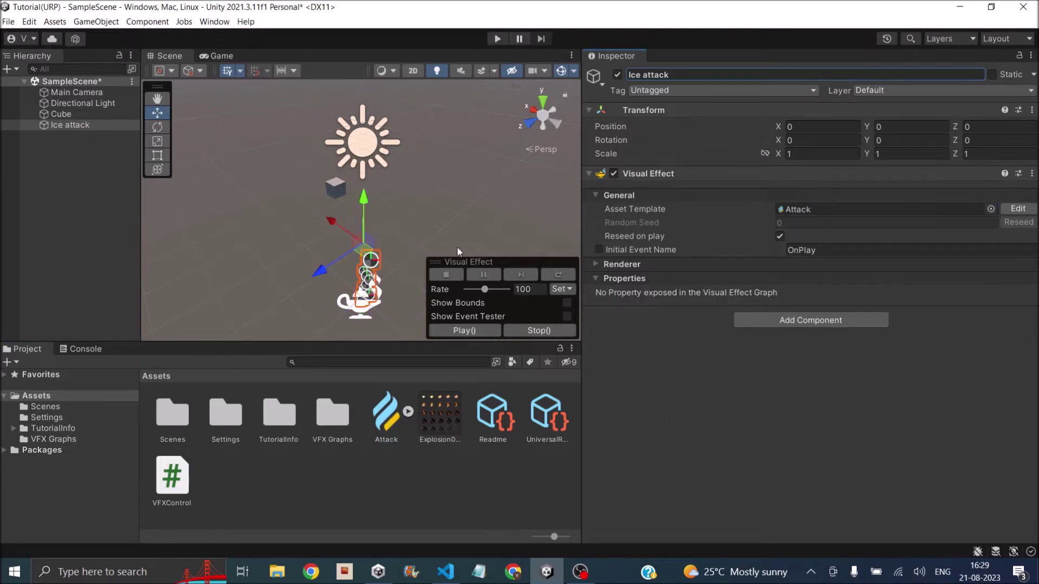
pyautogui.doubleClick(393, 418)
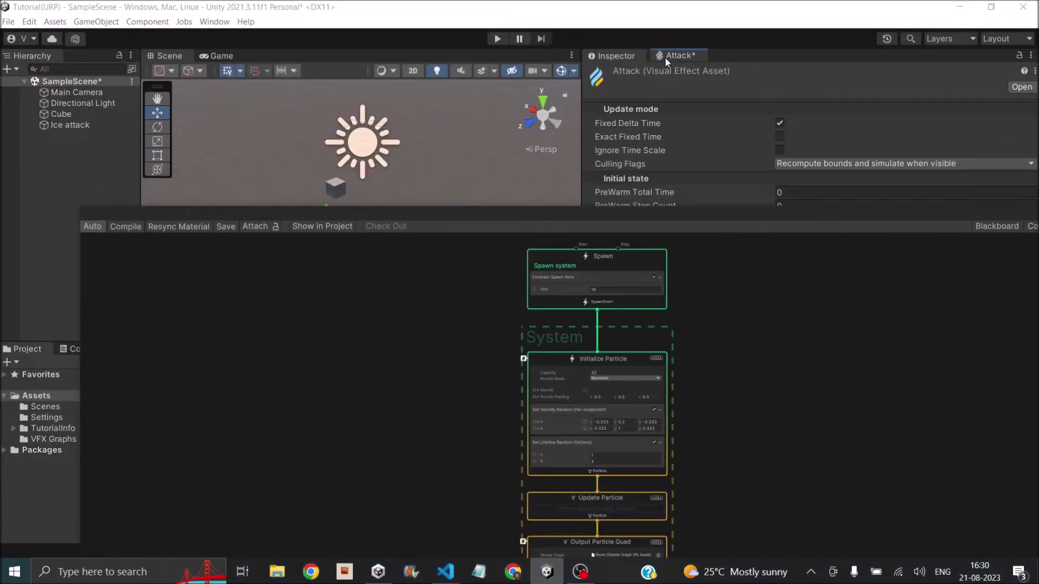
pyautogui.moveTo(664, 58); pyautogui.dragTo(660, 54)
# Delete all the default nodes from the Attack graph.
pyautogui.scroll(-2, 697, 261)
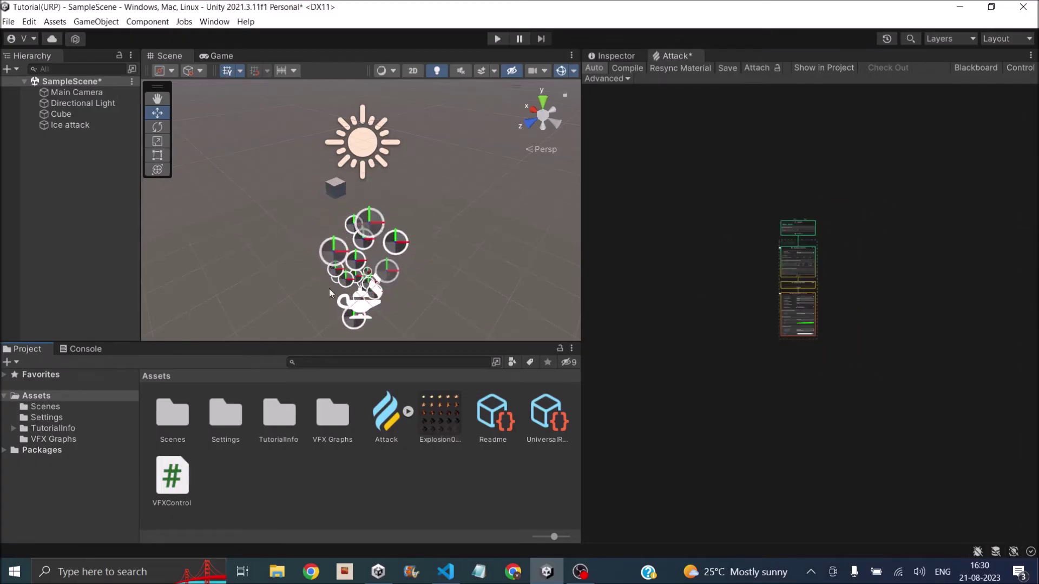
pyautogui.scroll(2, 784, 313)
pyautogui.scroll(1, 783, 310)
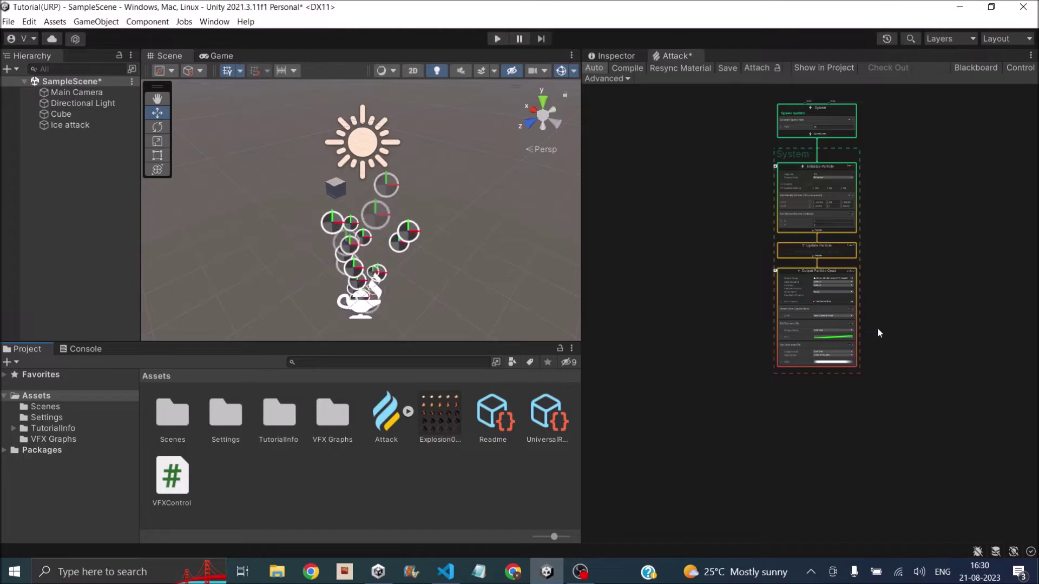
pyautogui.moveTo(876, 332); pyautogui.dragTo(816, 424, button='middle')
pyautogui.scroll(-2, 845, 397)
pyautogui.moveTo(726, 248); pyautogui.dragTo(903, 501)
pyautogui.press('Delete')
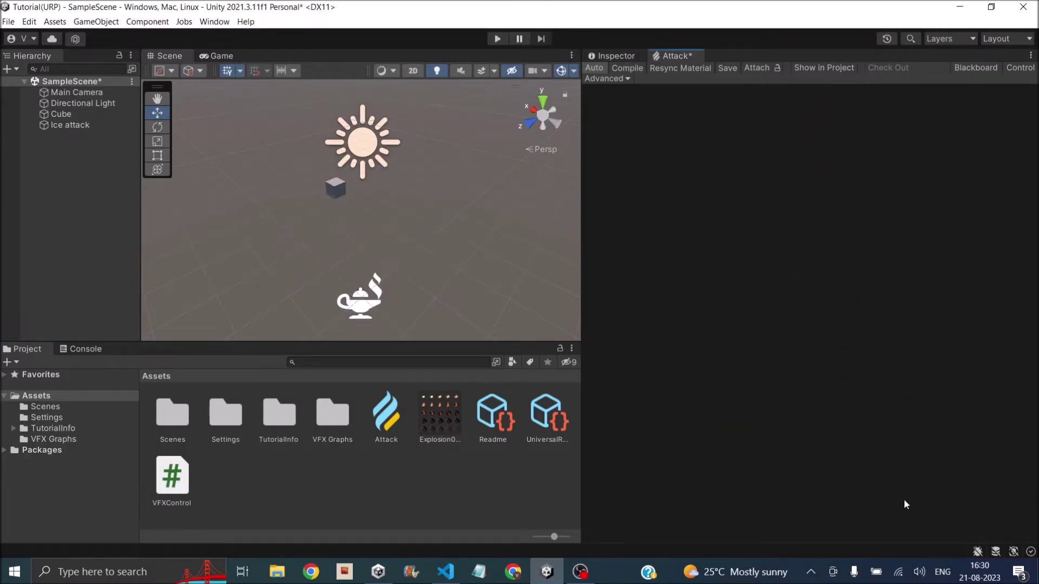
# Add an Empty Particle System to the Attack graph.
pyautogui.rightClick(728, 255)
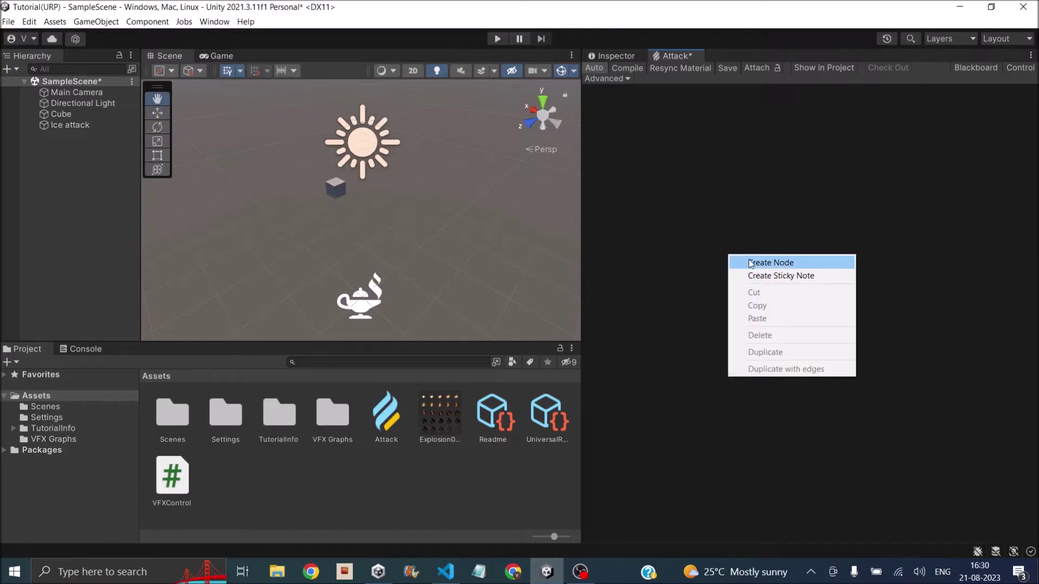
pyautogui.click(750, 263)
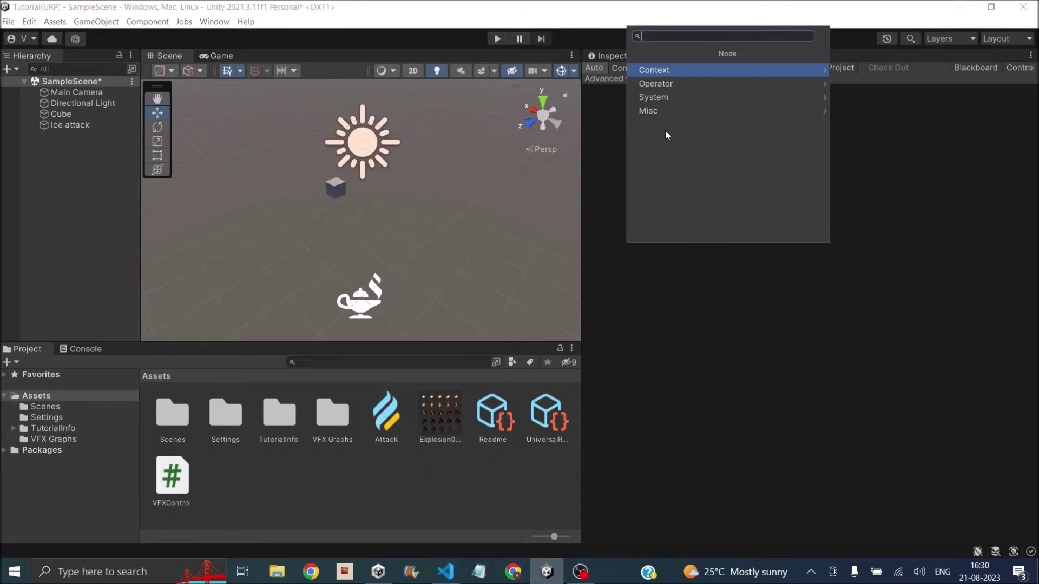
pyautogui.click(679, 99)
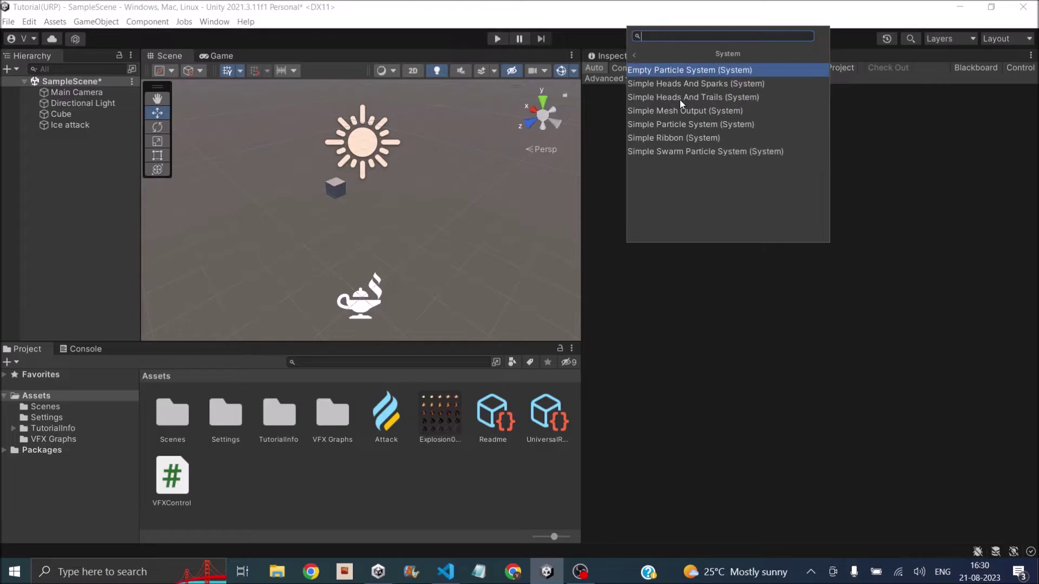
pyautogui.click(697, 69)
pyautogui.scroll(5, 670, 265)
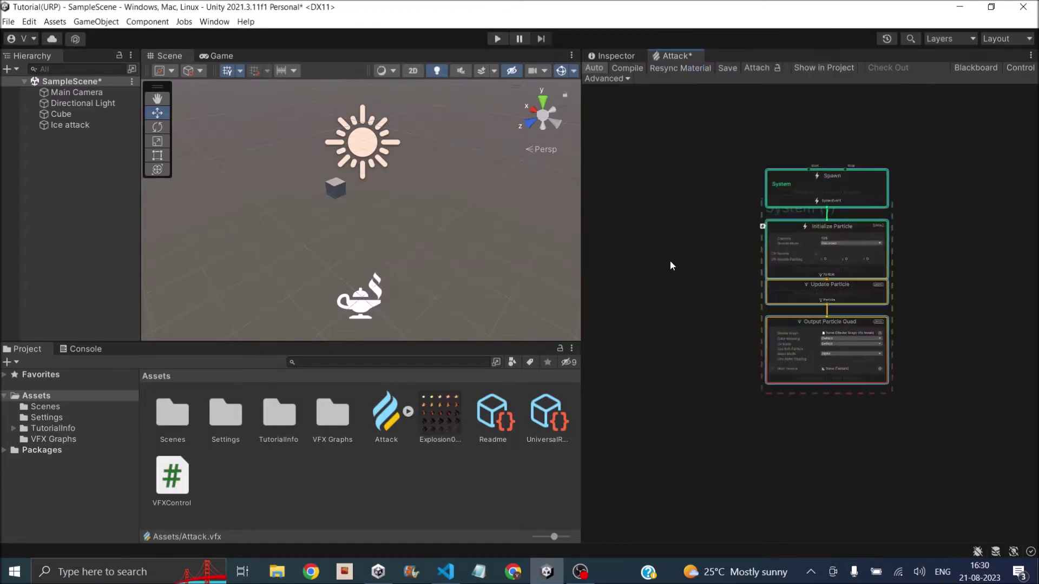
pyautogui.press('space')
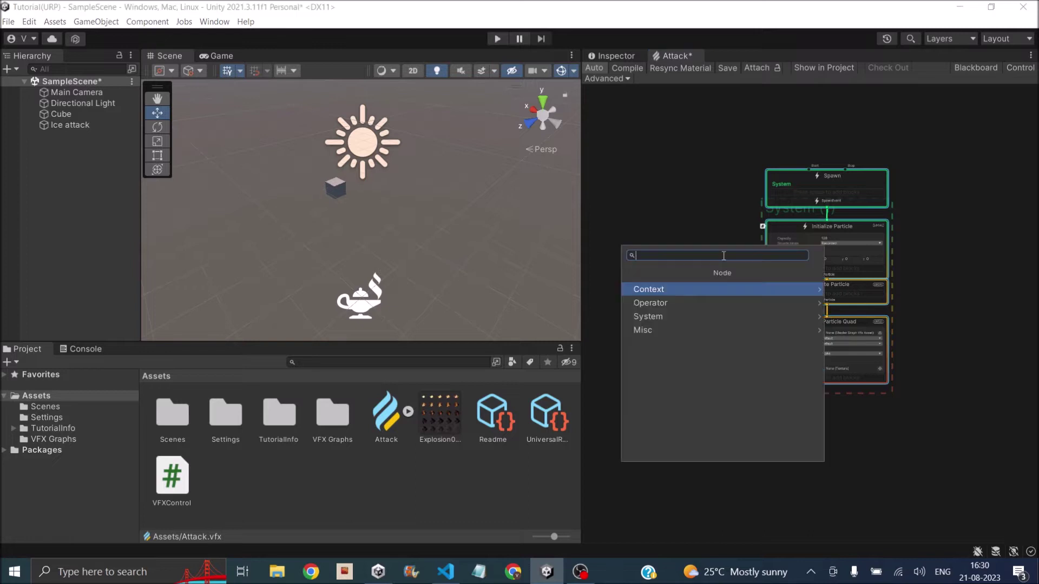
pyautogui.click(656, 173)
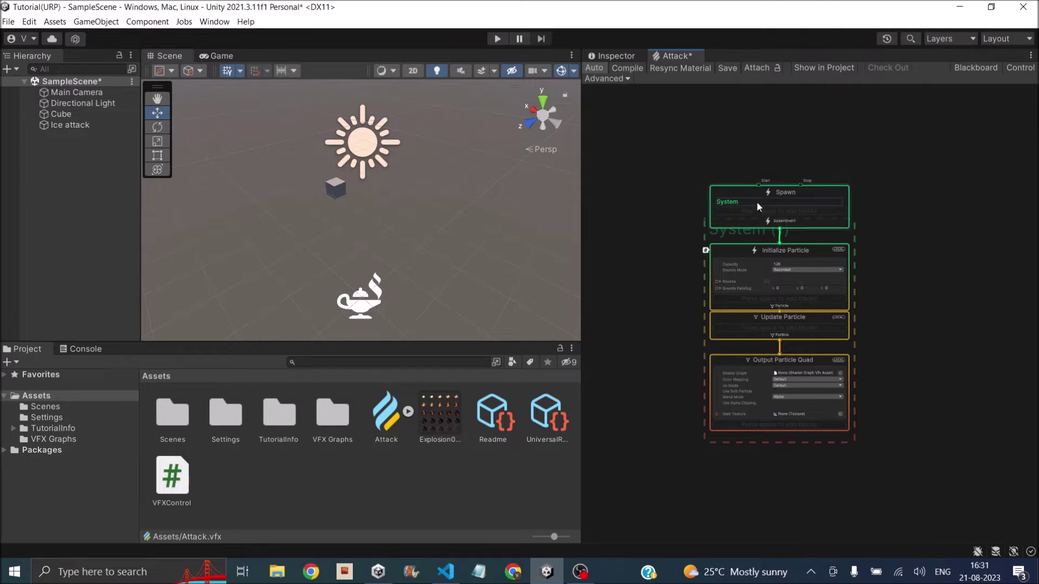
# Add a Single Burst block to the Spawn context and set its count to 1.
pyautogui.scroll(4, 756, 201)
pyautogui.rightClick(850, 213)
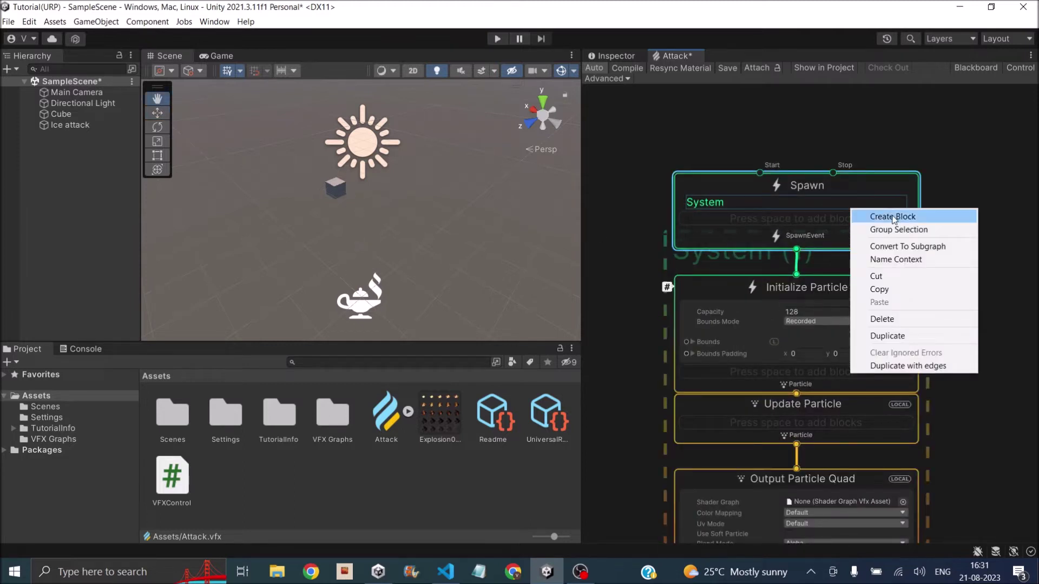
pyautogui.click(856, 210)
pyautogui.write('single')
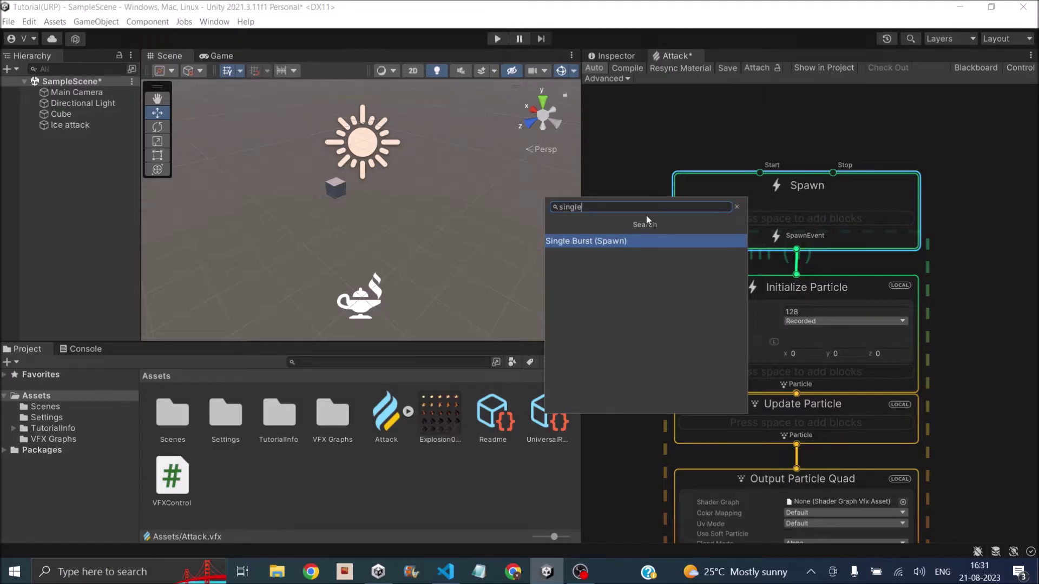
pyautogui.click(648, 242)
pyautogui.scroll(3, 764, 261)
pyautogui.click(833, 278)
pyautogui.write('1')
pyautogui.scroll(-5, 847, 227)
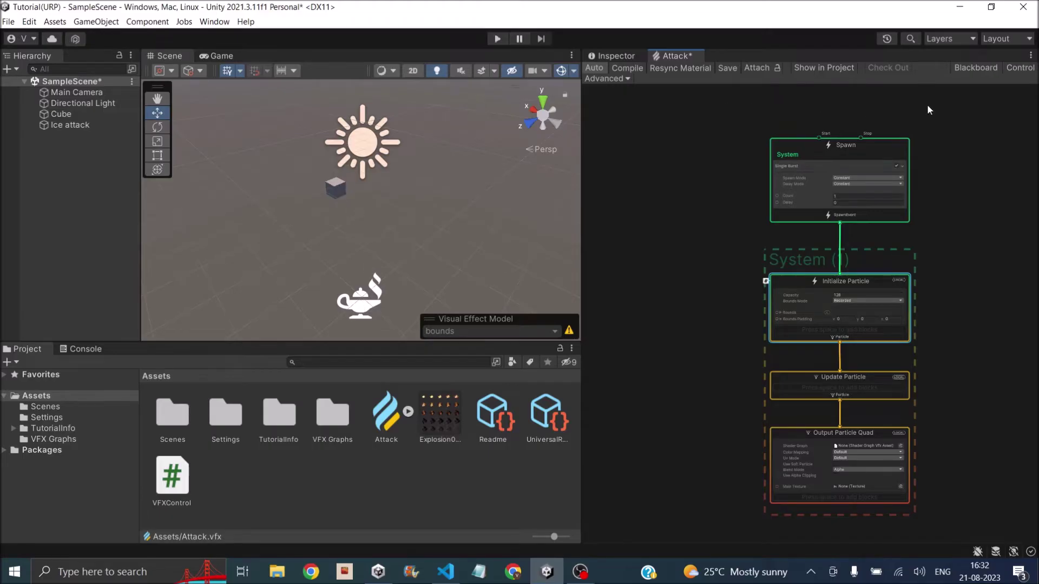
# Add a Vector3 property named Direction to the graph's blackboard and place it as a node in the graph.
pyautogui.click(976, 69)
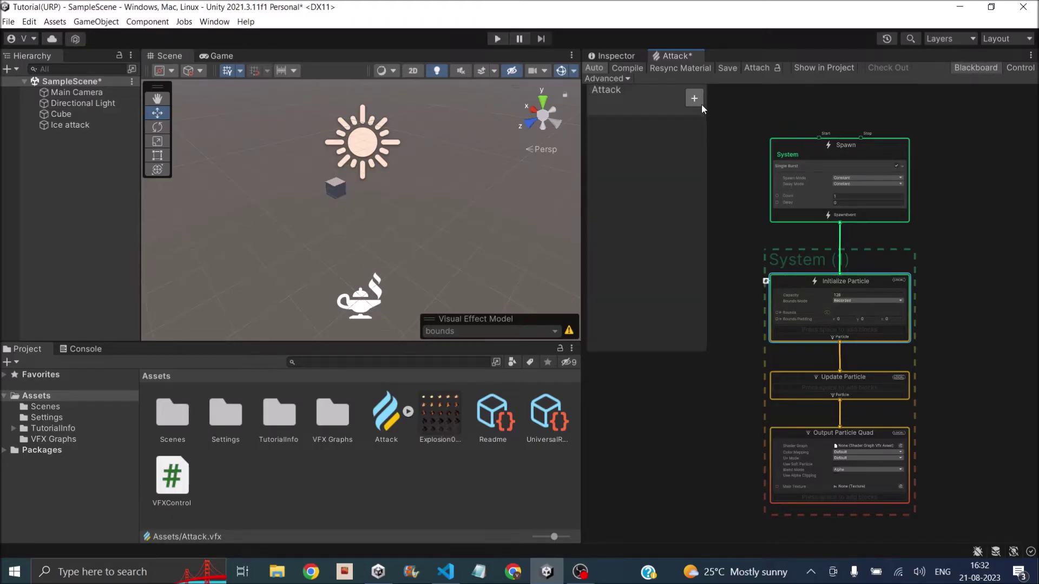
pyautogui.click(696, 101)
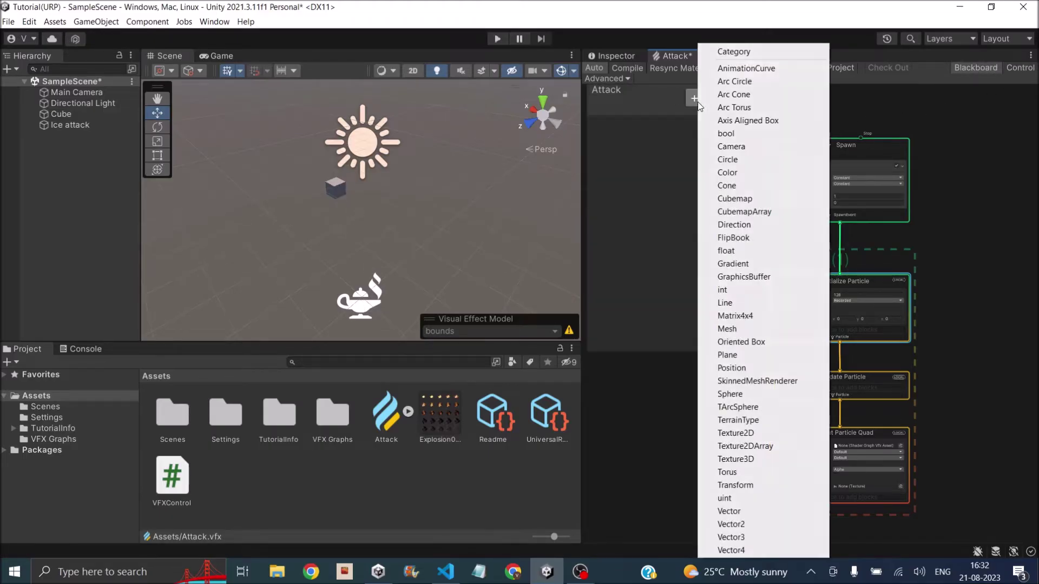
pyautogui.click(743, 537)
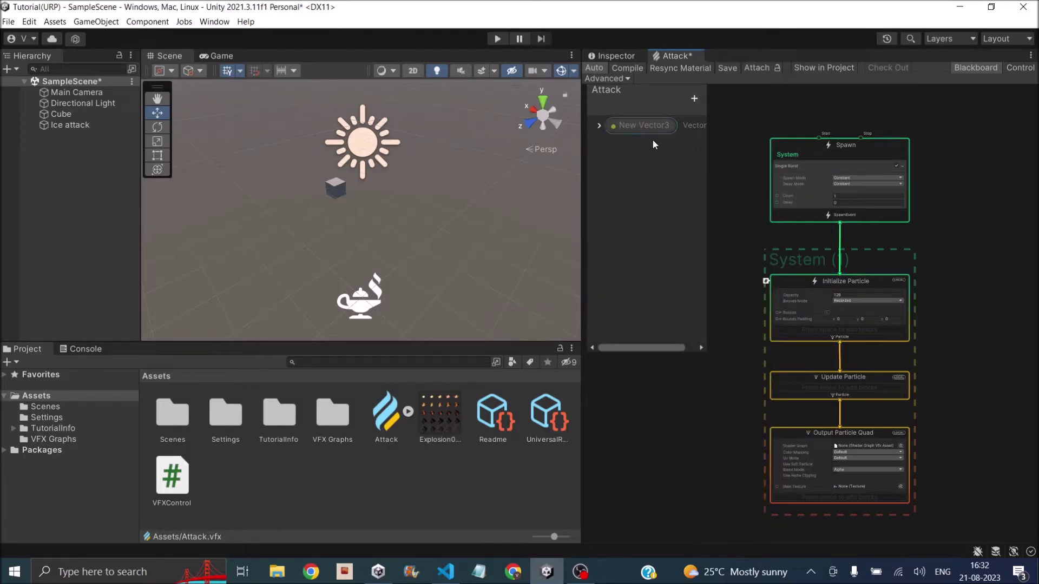
pyautogui.doubleClick(654, 128)
pyautogui.write('Direction')
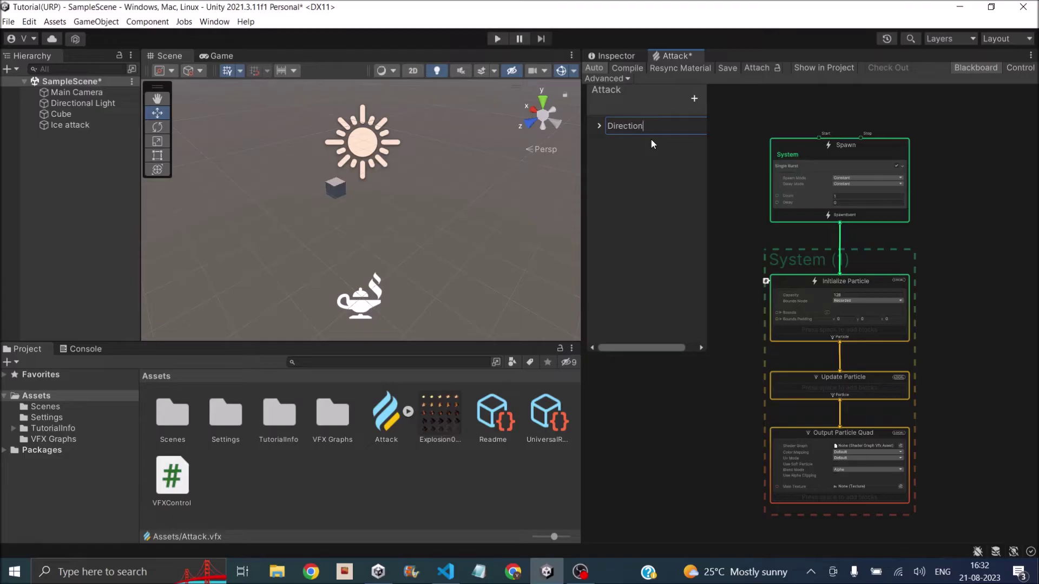
pyautogui.press('Return')
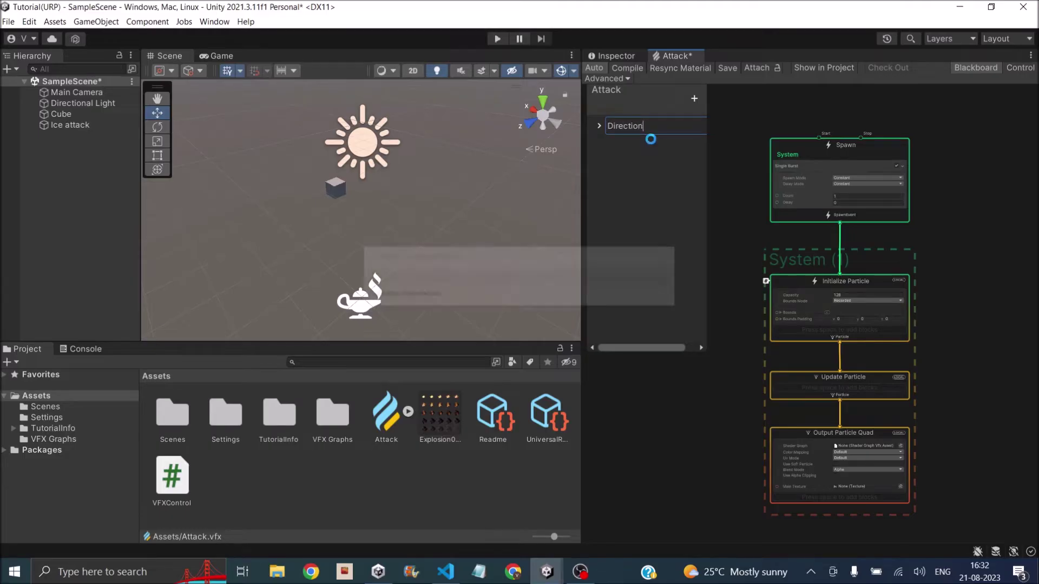
pyautogui.moveTo(633, 130); pyautogui.dragTo(761, 264)
# Add a Set Velocity block to the Initialize Particle context.
pyautogui.scroll(2, 833, 298)
pyautogui.scroll(-2, 820, 303)
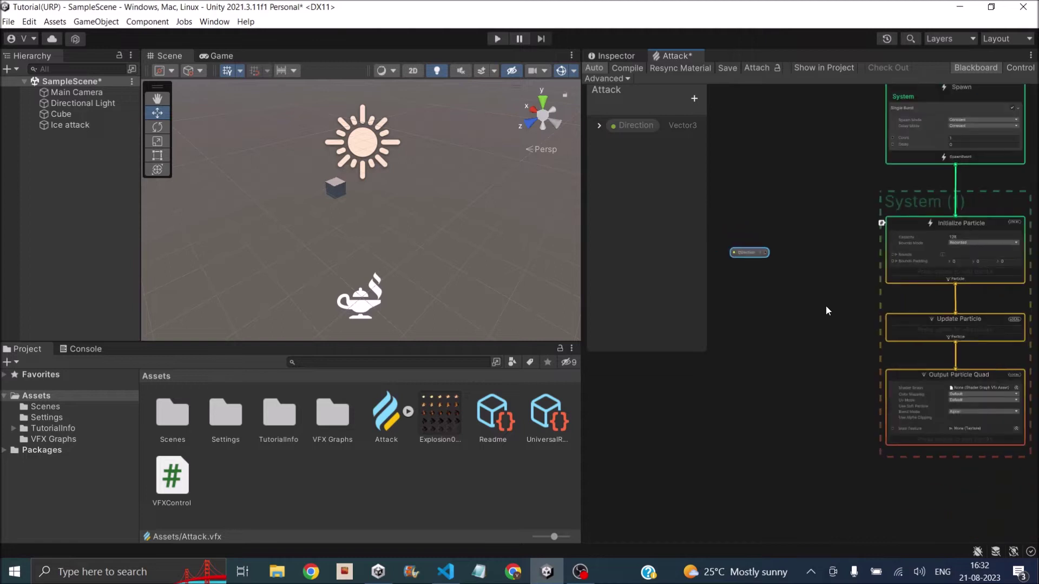
pyautogui.scroll(2, 826, 306)
pyautogui.rightClick(880, 264)
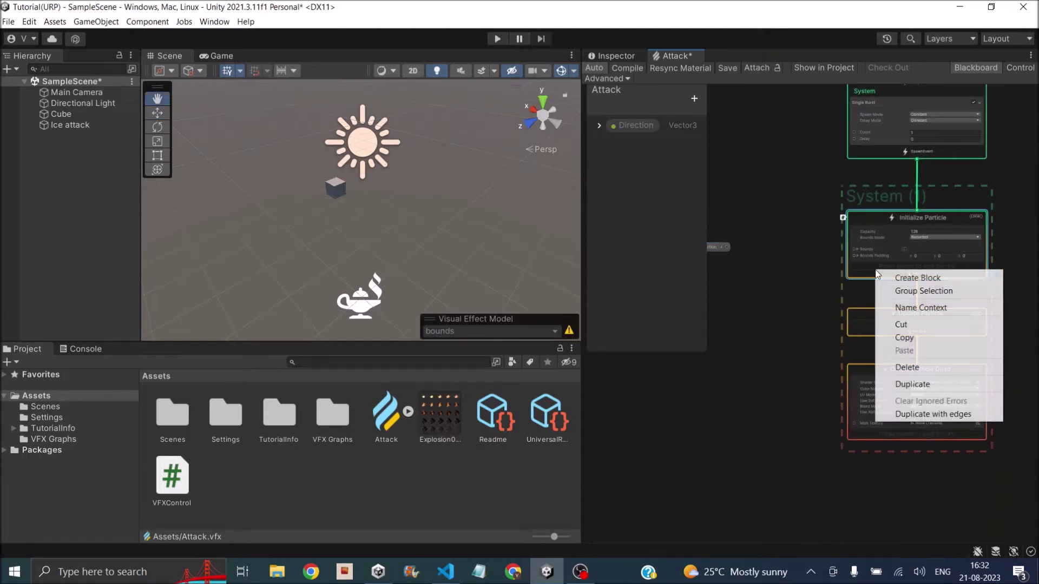
pyautogui.click(933, 279)
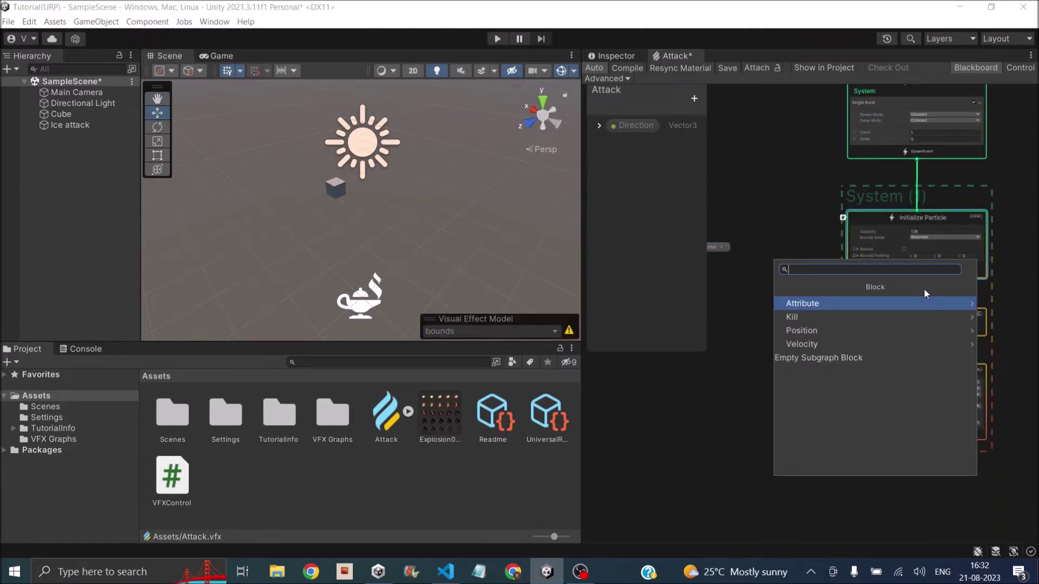
pyautogui.write('velocity')
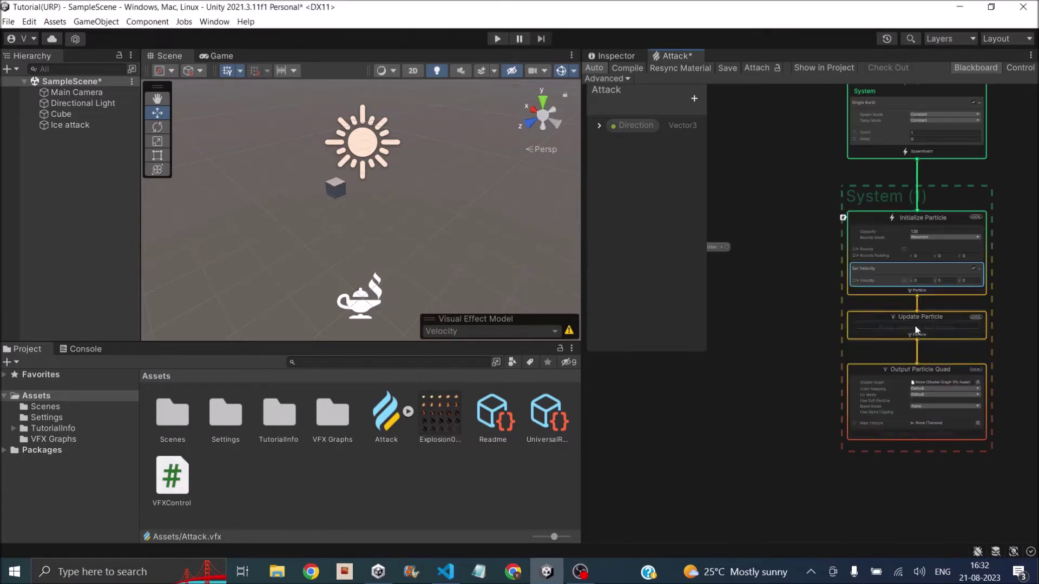
# Connect the Direction property to the Velocity input of the Set Velocity block.
pyautogui.scroll(4, 795, 281)
pyautogui.moveTo(807, 318); pyautogui.dragTo(851, 372, button='middle')
pyautogui.moveTo(636, 125); pyautogui.dragTo(969, 338)
pyautogui.scroll(-1, 885, 410)
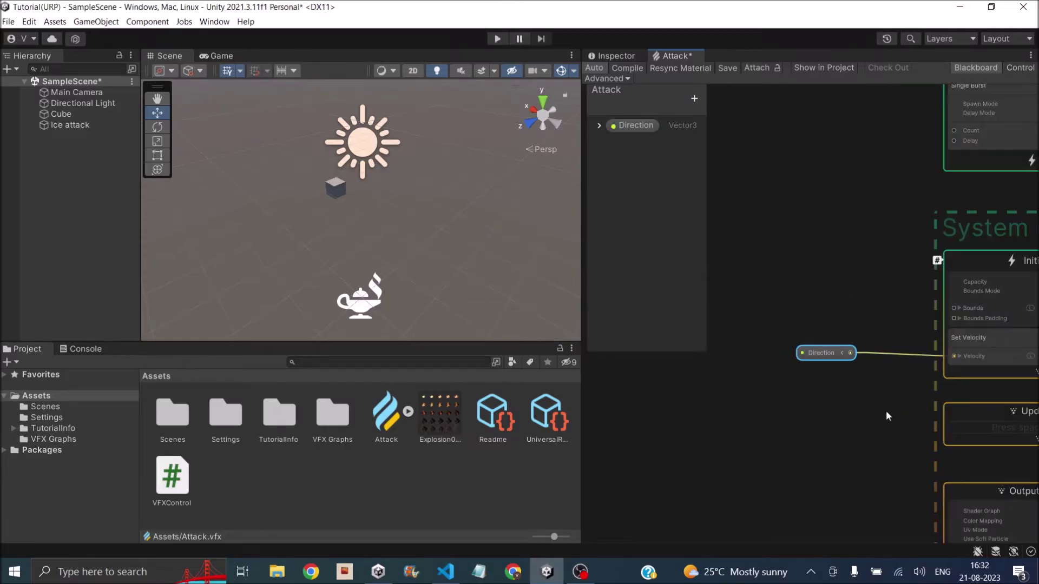
pyautogui.scroll(-2, 825, 359)
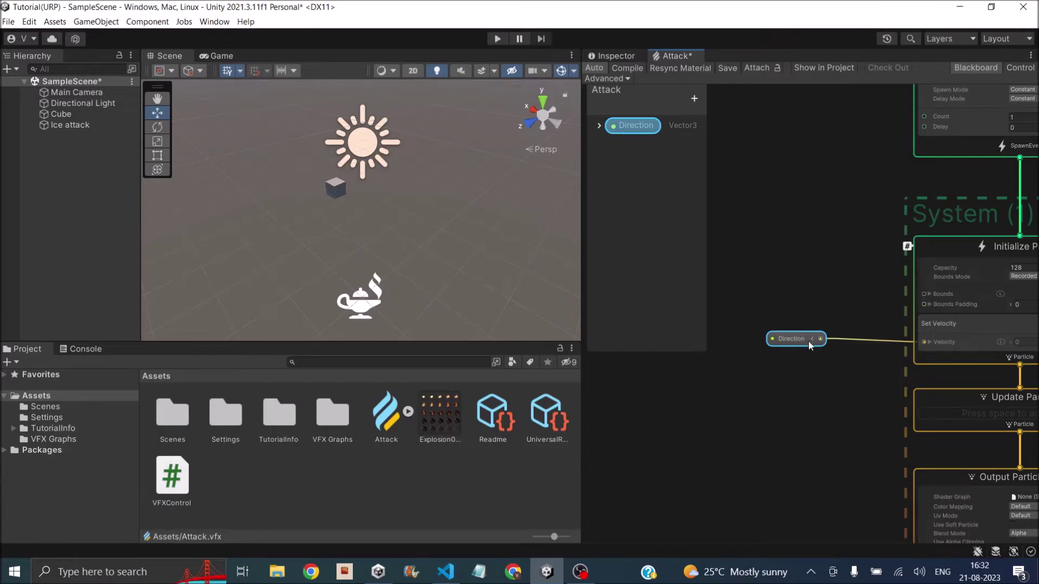
# Move the Direction node closer to the Initialize Particle context and add a Set Lifetime block to that context.
pyautogui.moveTo(808, 342); pyautogui.dragTo(839, 350)
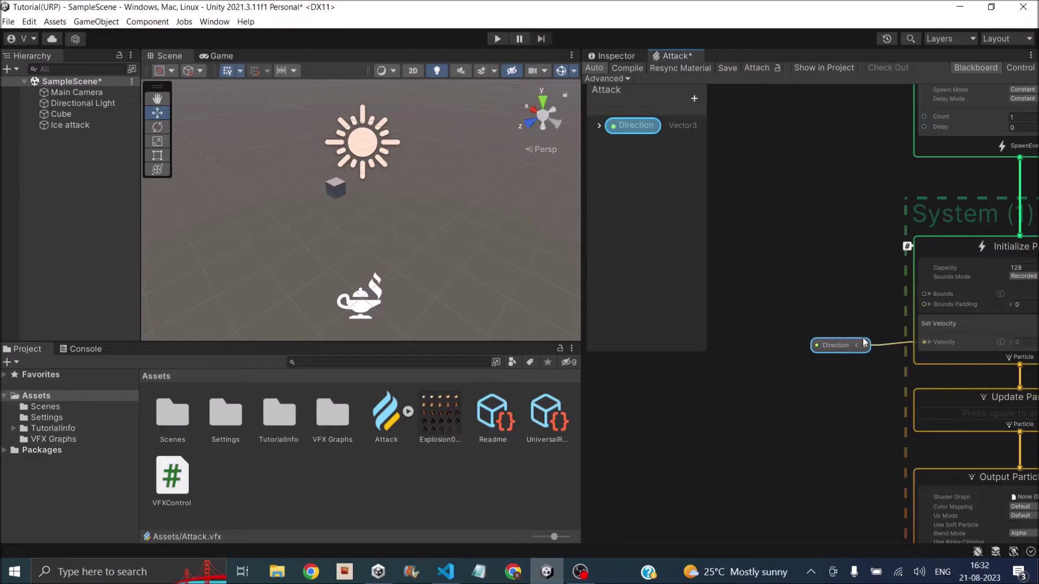
pyautogui.scroll(-2, 825, 416)
pyautogui.moveTo(819, 430); pyautogui.dragTo(724, 375, button='middle')
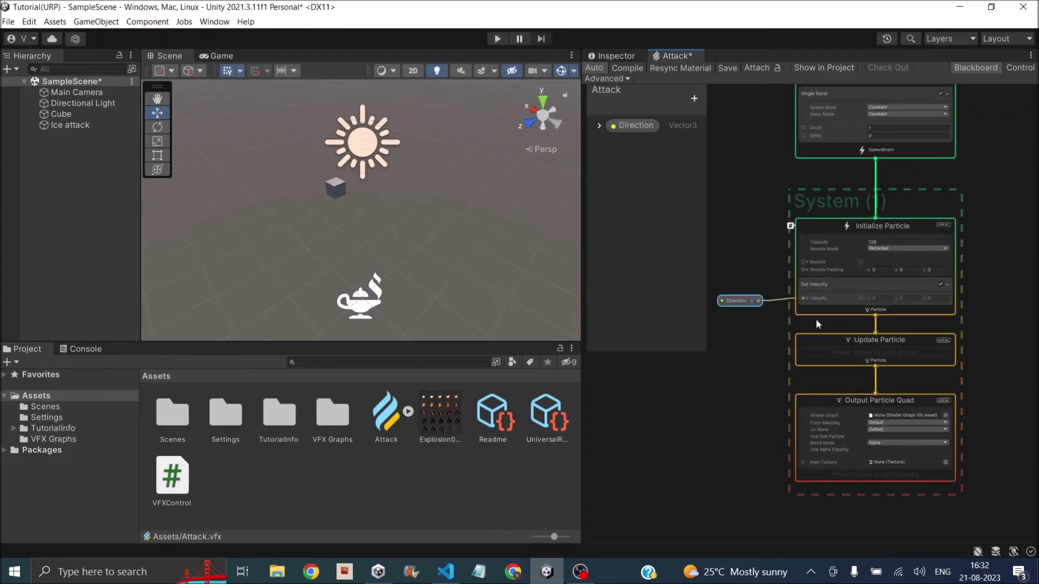
pyautogui.rightClick(837, 310)
pyautogui.click(870, 318)
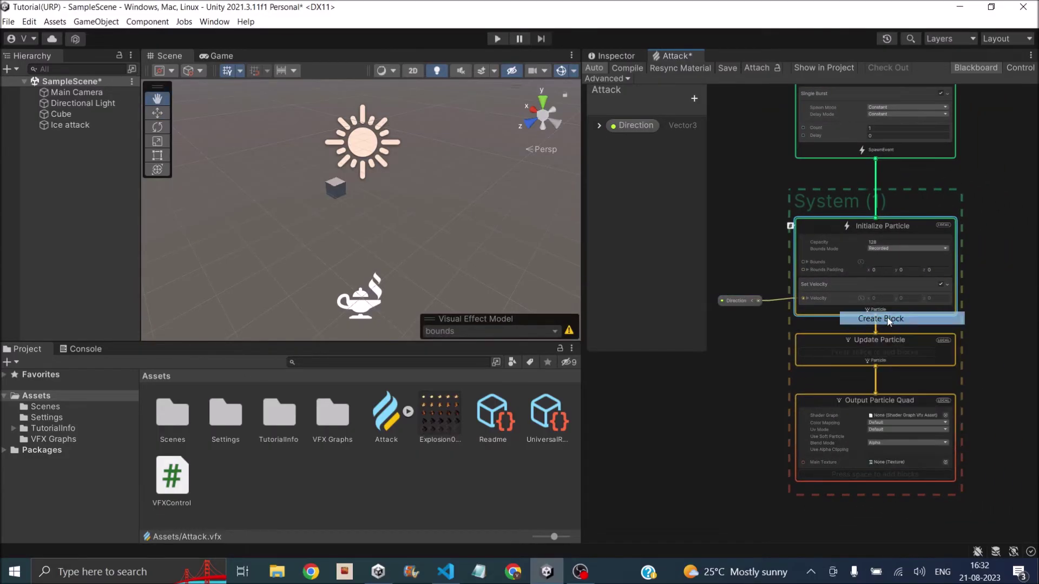
pyautogui.write('set')
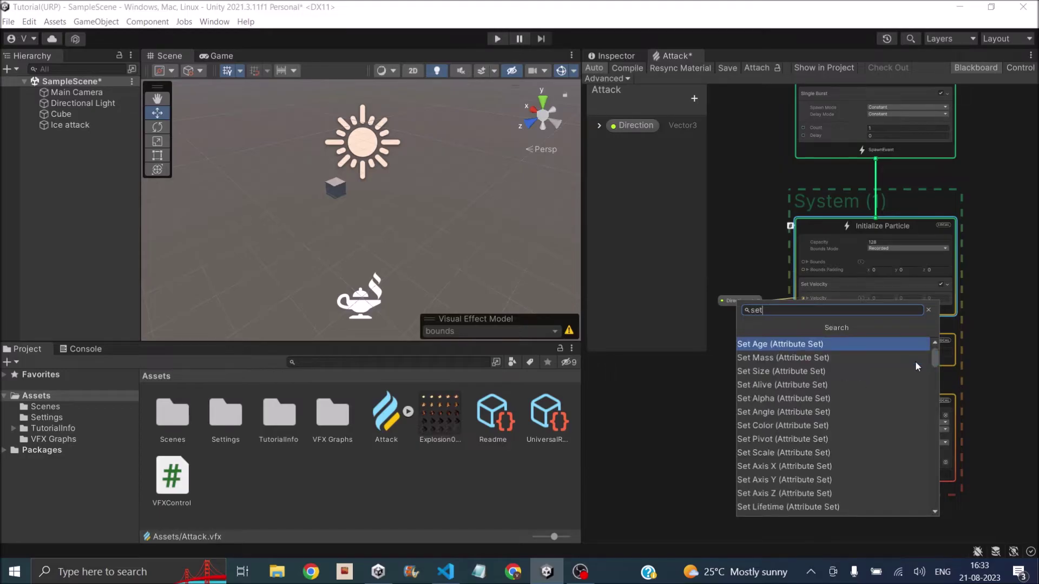
pyautogui.write(' lifetime')
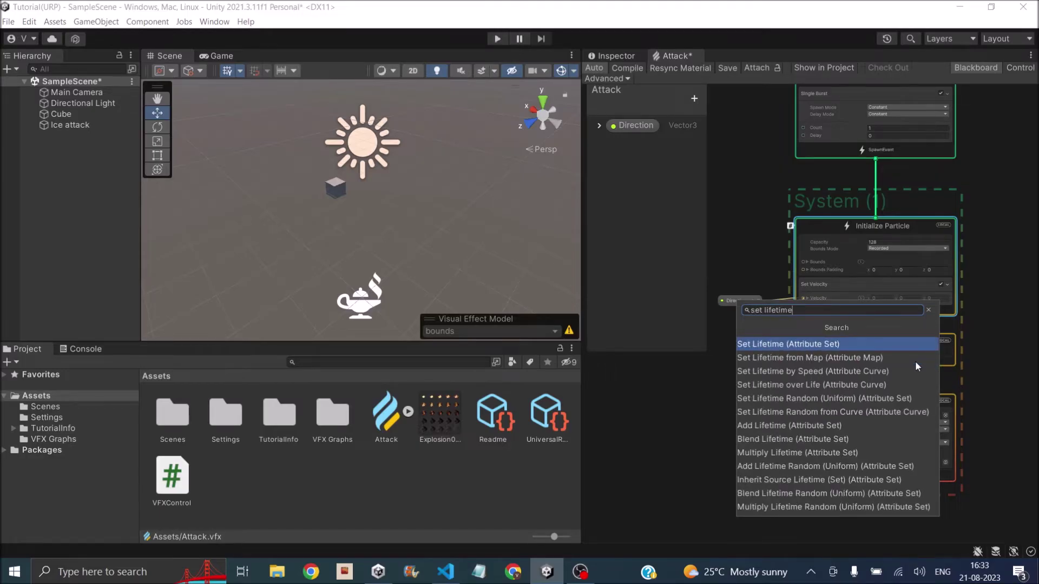
pyautogui.click(841, 349)
pyautogui.scroll(2, 875, 334)
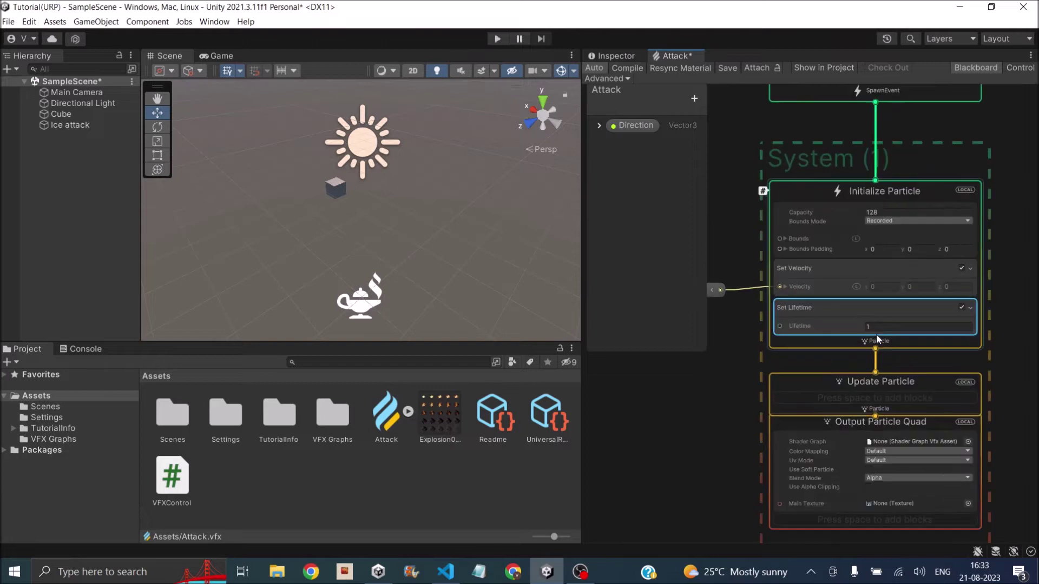
pyautogui.click(877, 329)
pyautogui.moveTo(837, 324); pyautogui.dragTo(900, 309, button='middle')
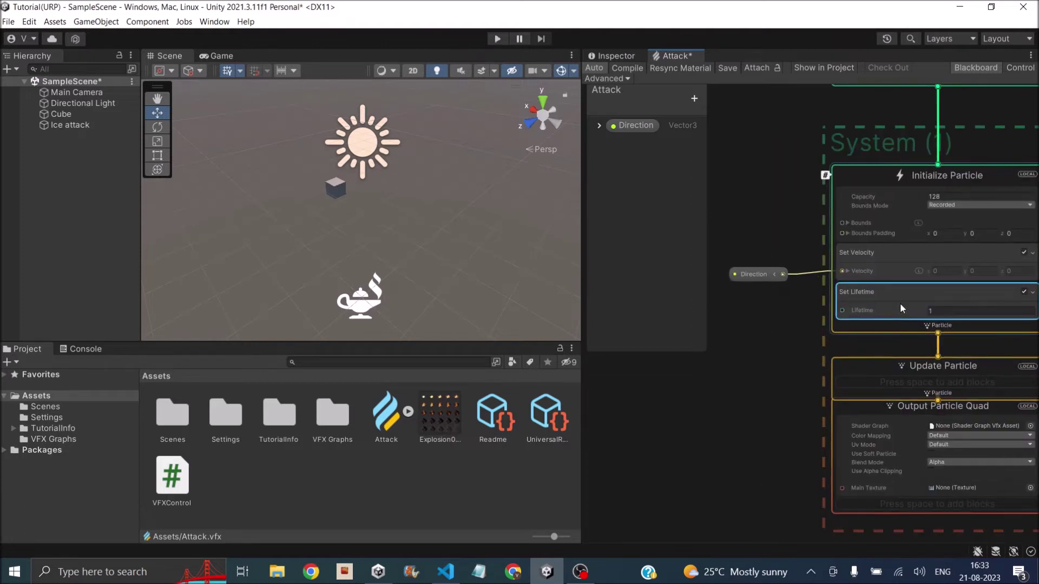
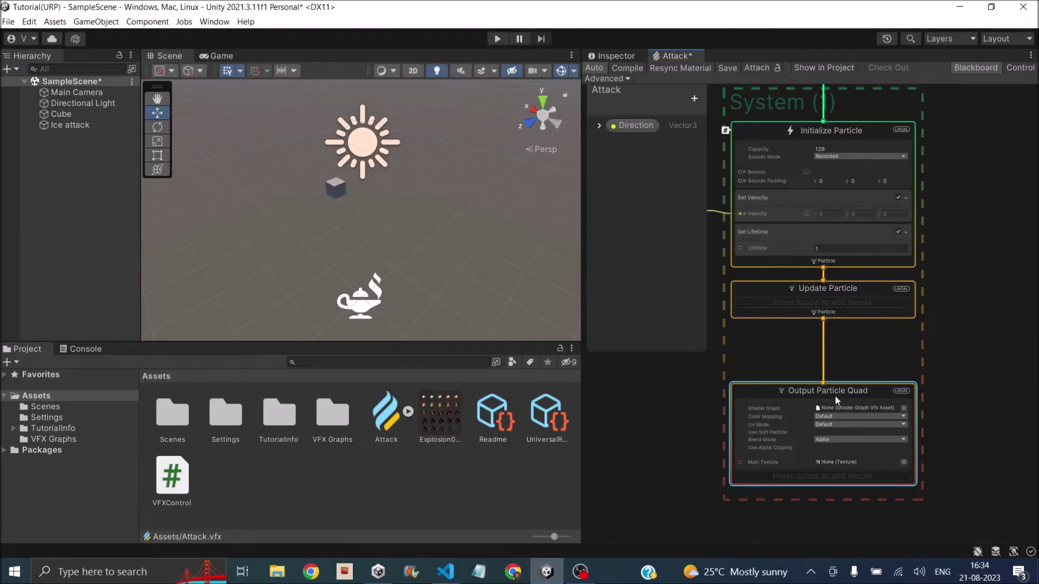
# Delete the Output Particle Quad context and add a Trigger Event Rate (Over Time) block to the Update Particle context.
pyautogui.press('Delete')
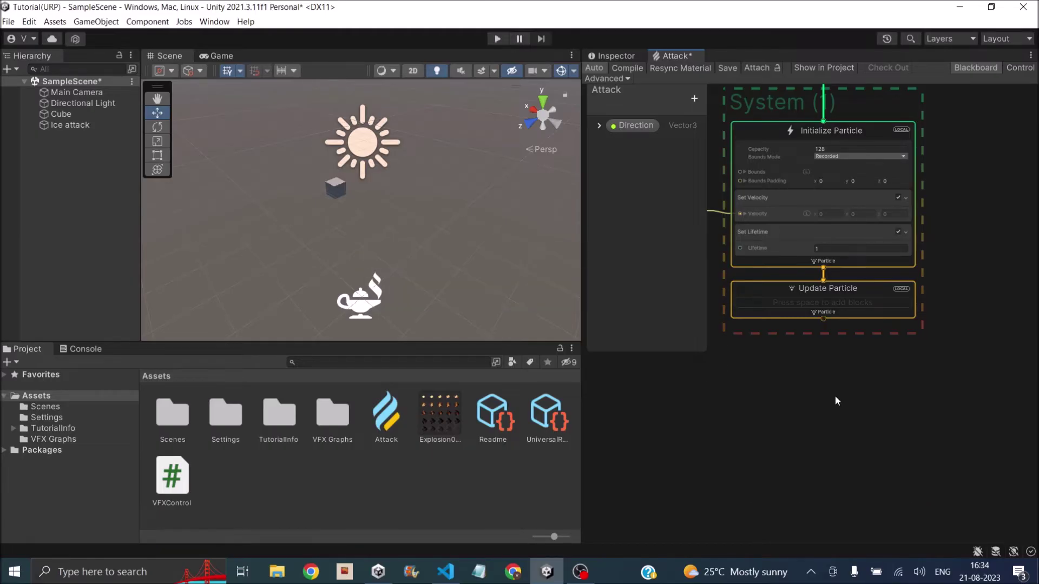
pyautogui.press('a')
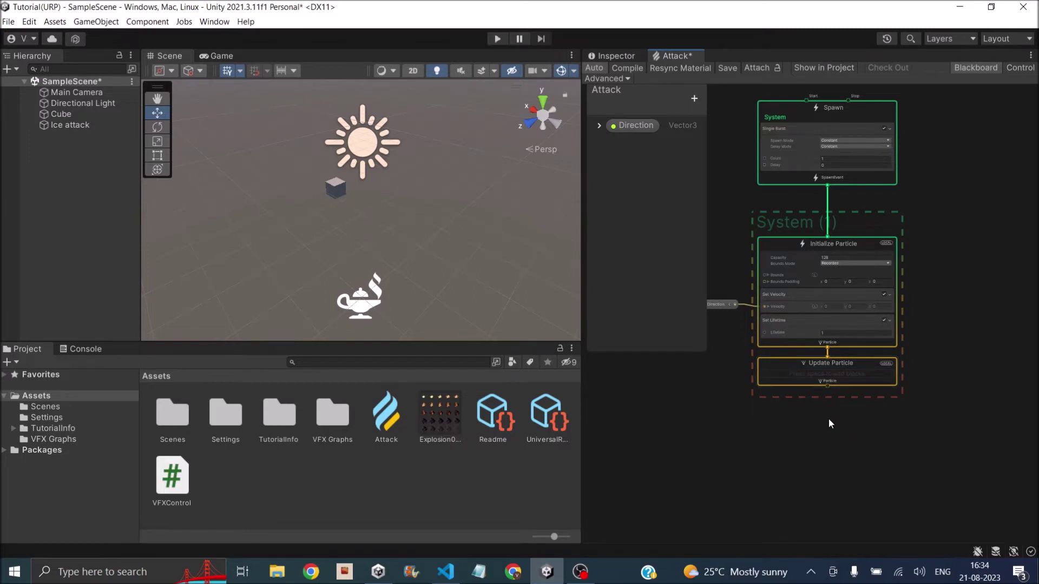
pyautogui.rightClick(865, 375)
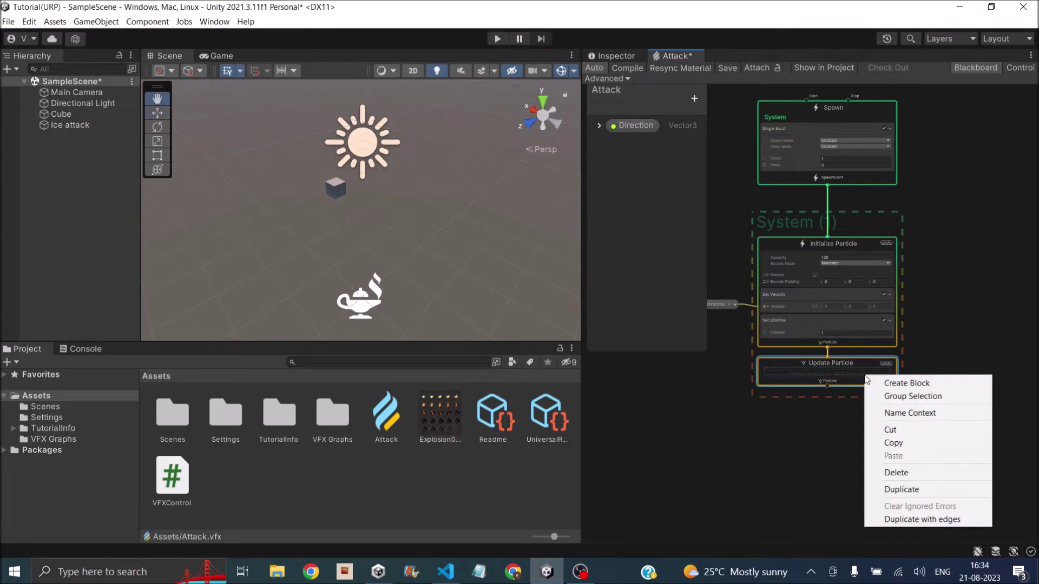
pyautogui.click(868, 382)
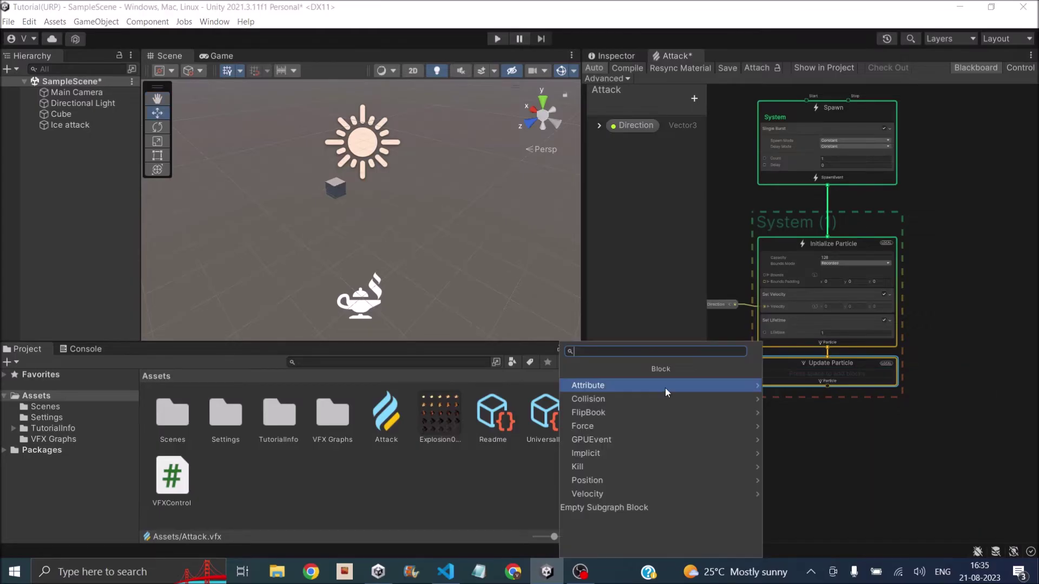
pyautogui.write('trigger')
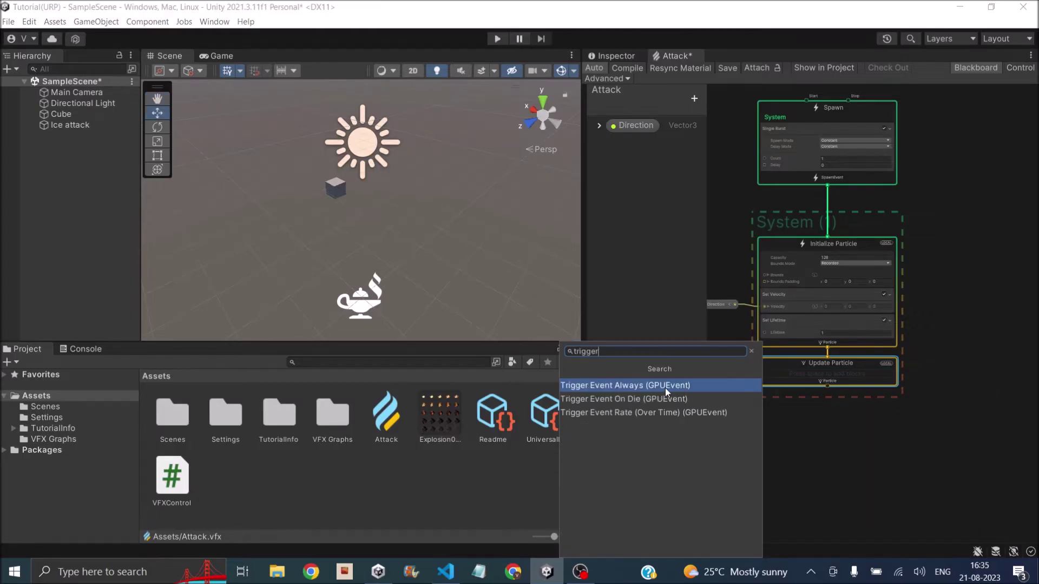
pyautogui.click(622, 413)
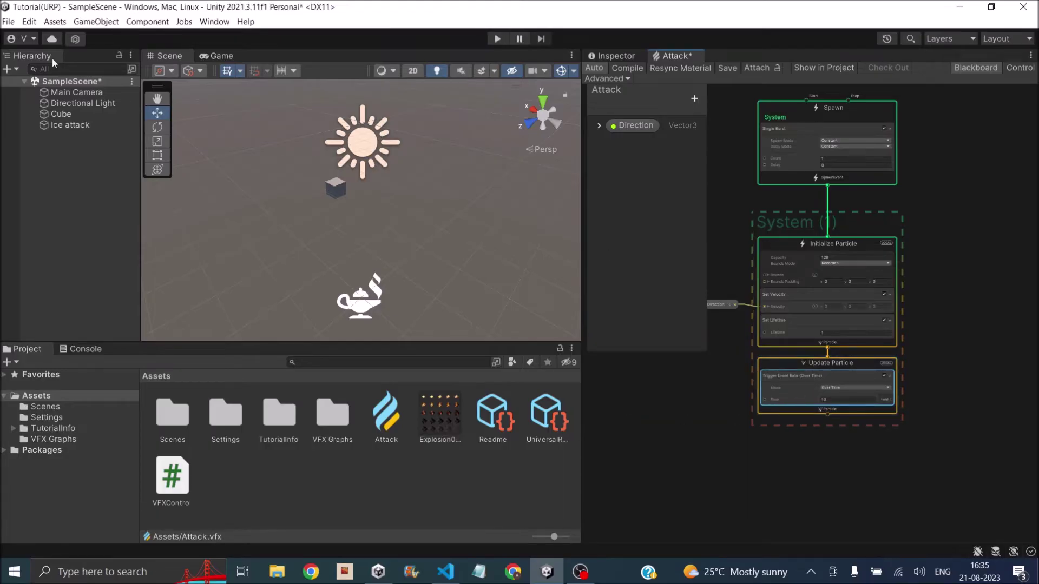
# Check the Experimental Operators/Blocks setting in the Visual Effects preferences.
pyautogui.click(29, 22)
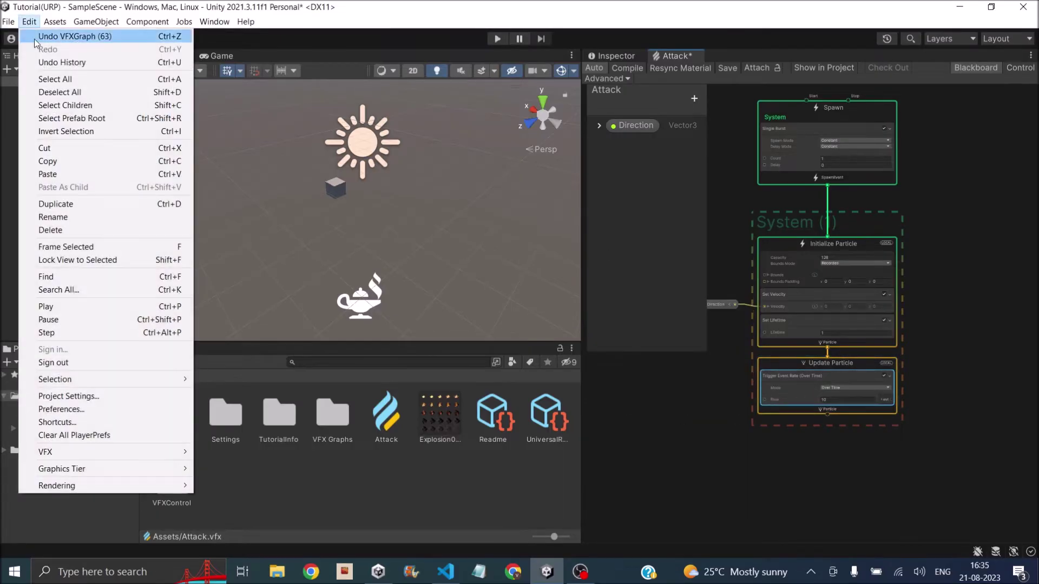
pyautogui.click(61, 409)
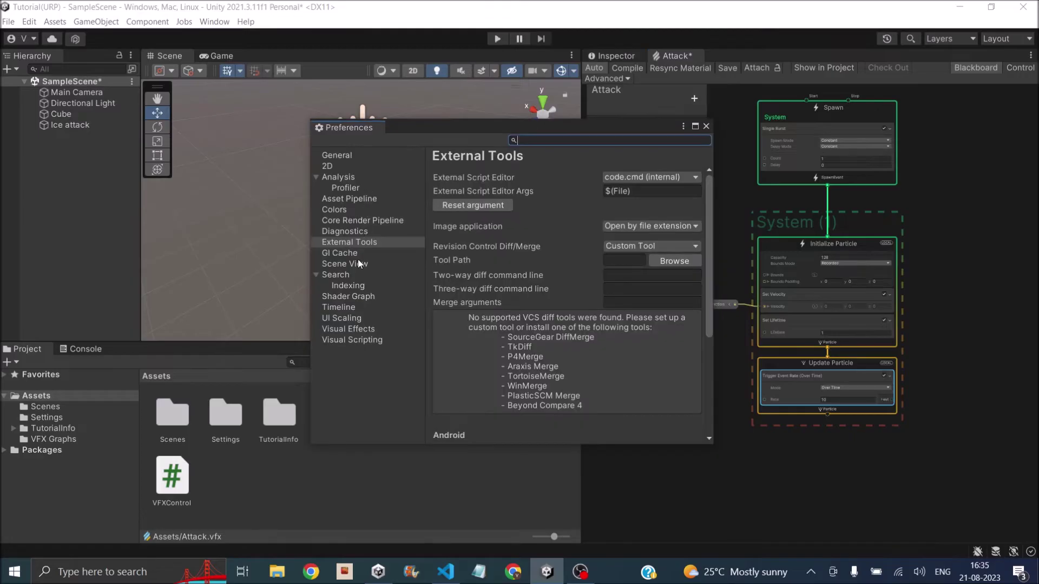
pyautogui.click(350, 331)
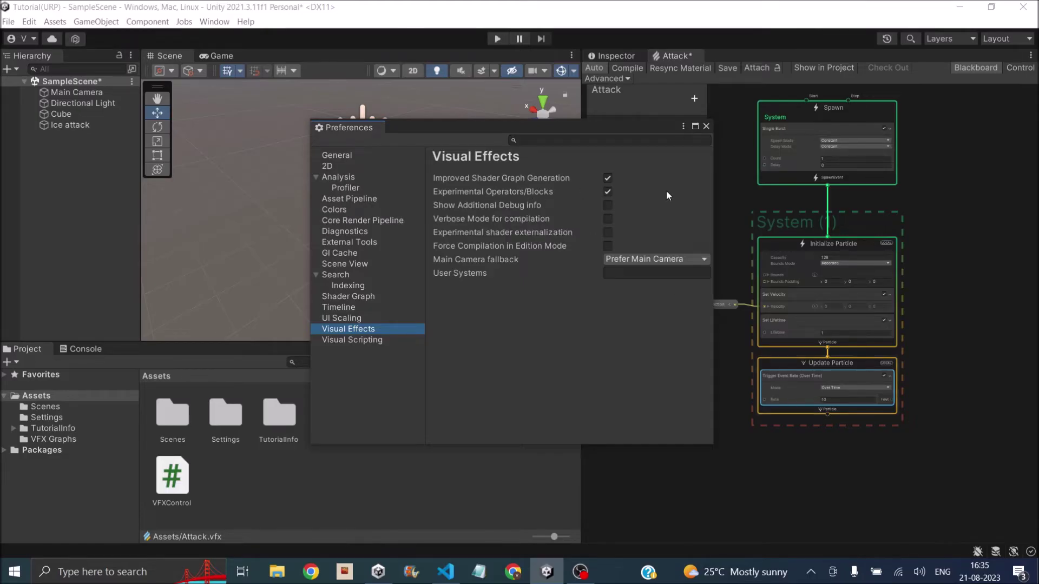
pyautogui.click(706, 126)
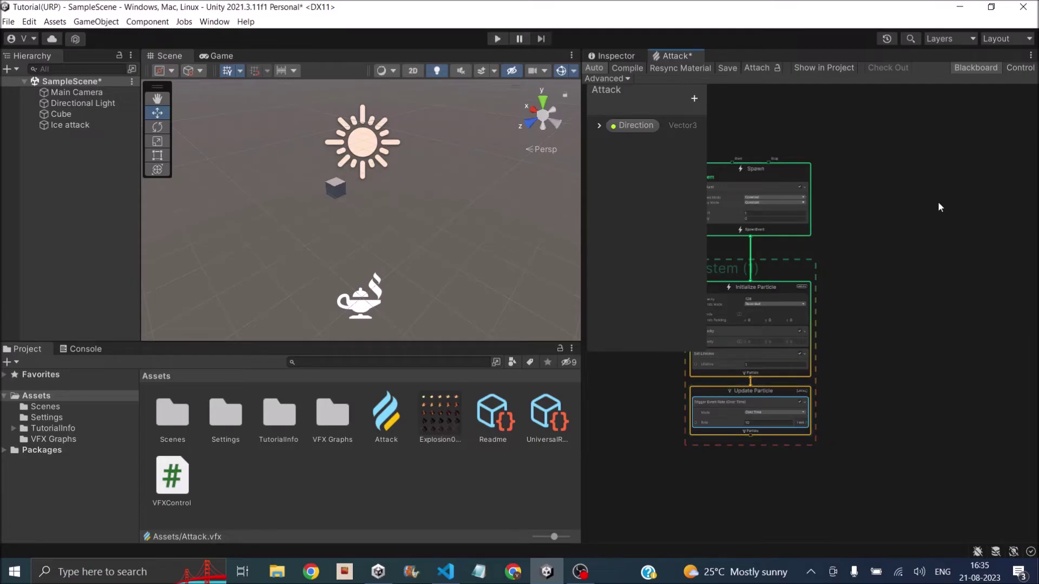
# Create a GPUEvent context beside the system and connect the Trigger Event Rate block's event output to its Evt input.
pyautogui.press('a')
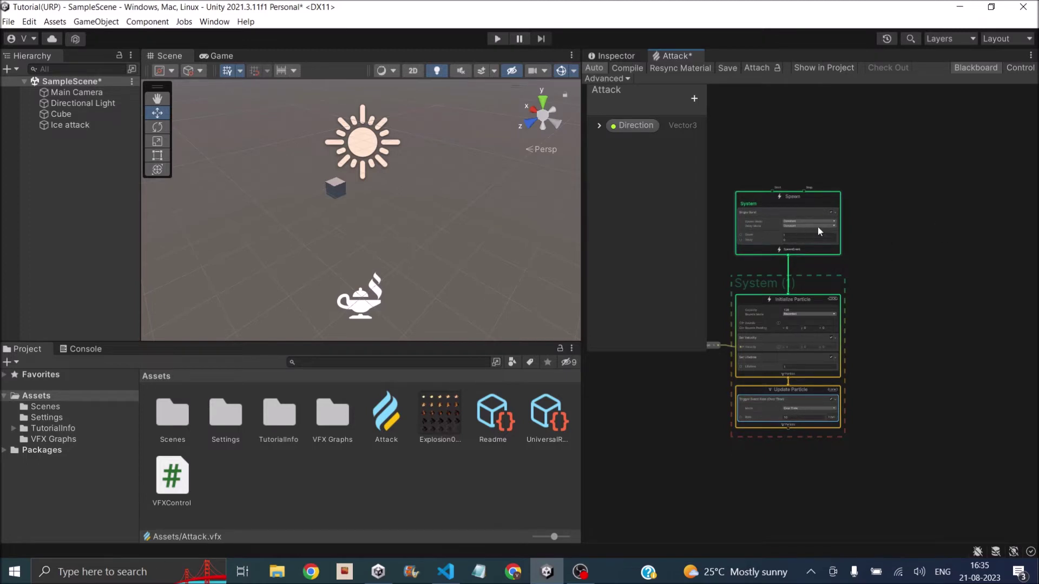
pyautogui.scroll(5, 795, 400)
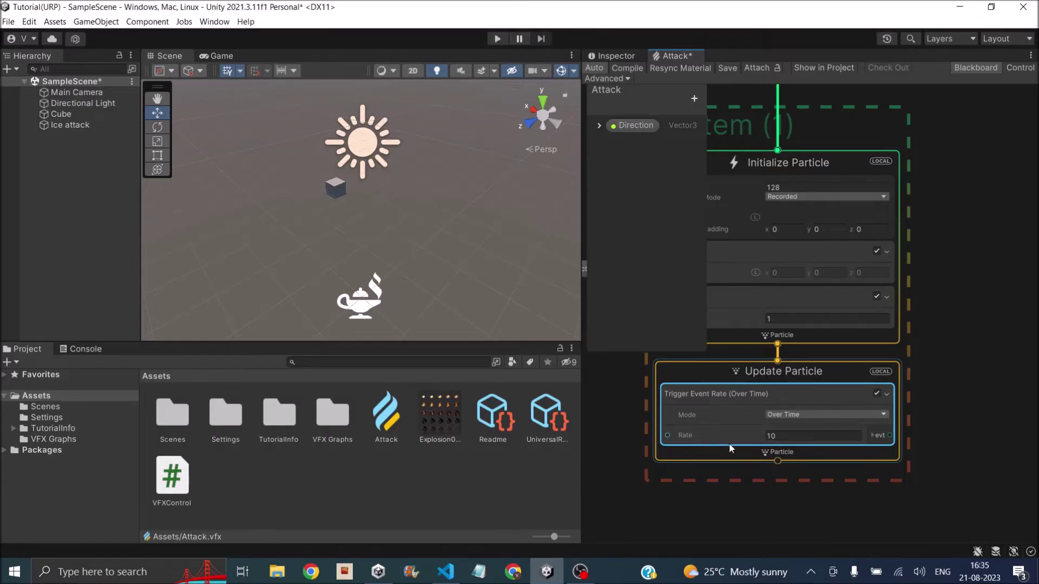
pyautogui.scroll(-3, 779, 459)
pyautogui.scroll(-2, 790, 481)
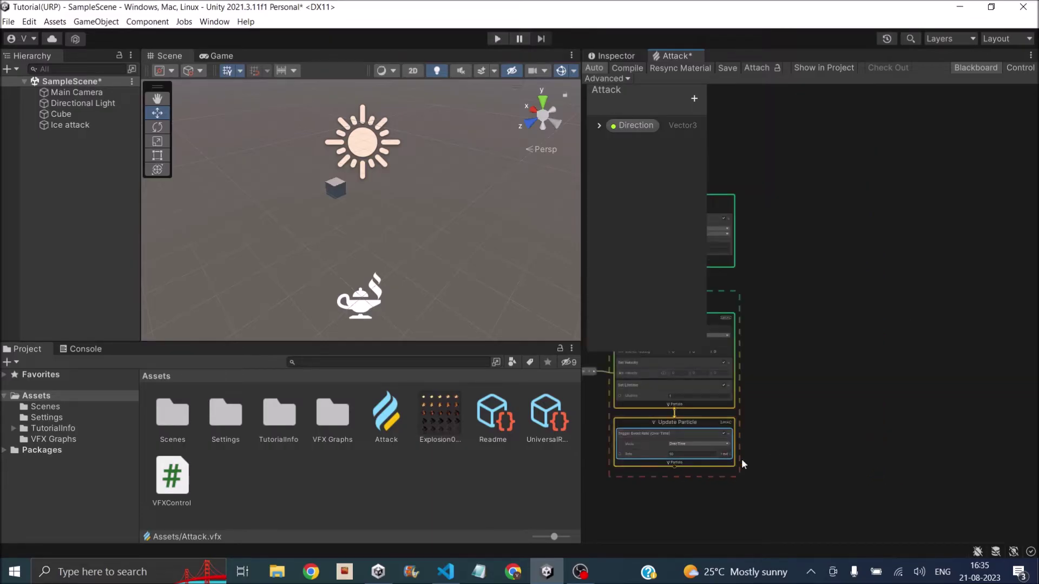
pyautogui.rightClick(862, 217)
pyautogui.click(887, 223)
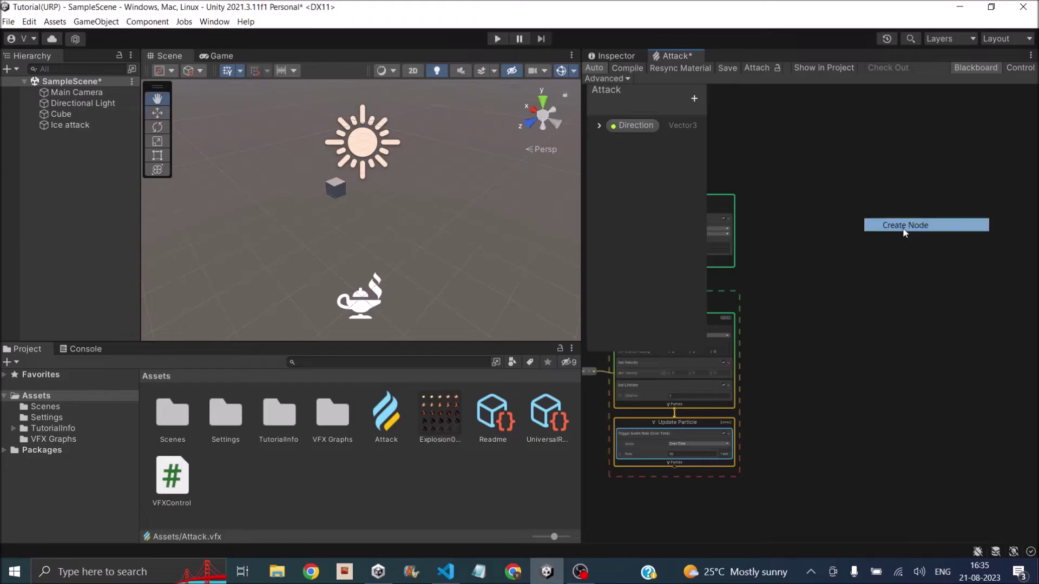
pyautogui.write('gpu eve')
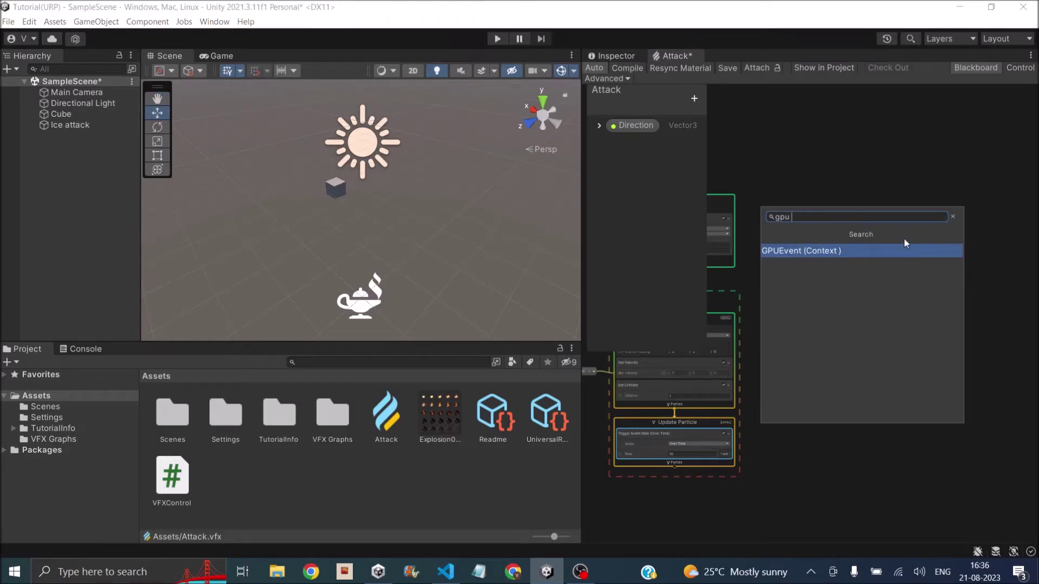
pyautogui.click(846, 252)
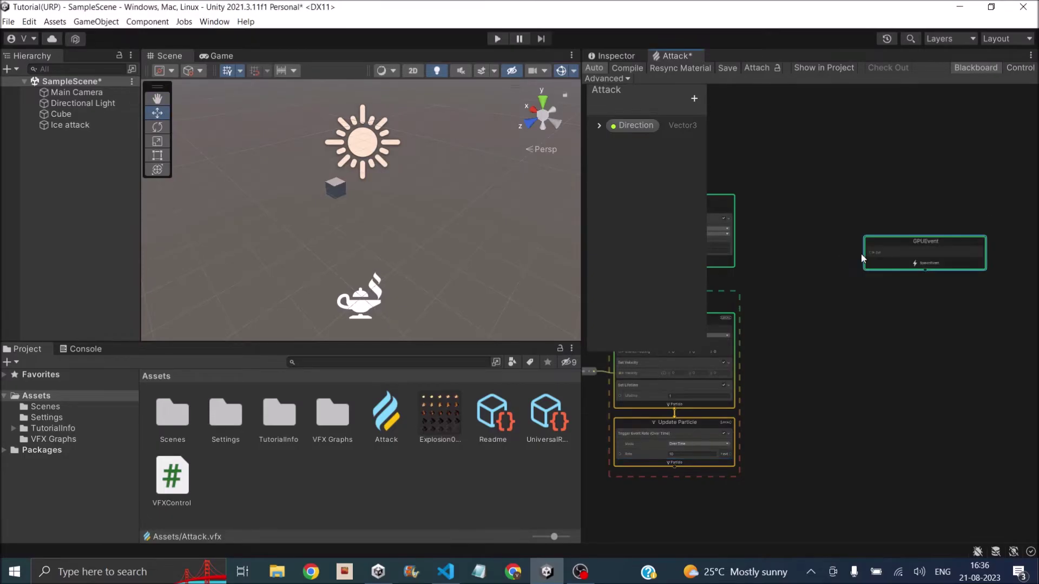
pyautogui.moveTo(729, 454); pyautogui.dragTo(869, 213)
# Create an Initialize Particle Strip context linked to the GPUEvent's SpawnEvent output.
pyautogui.moveTo(925, 229); pyautogui.dragTo(848, 230, button='middle')
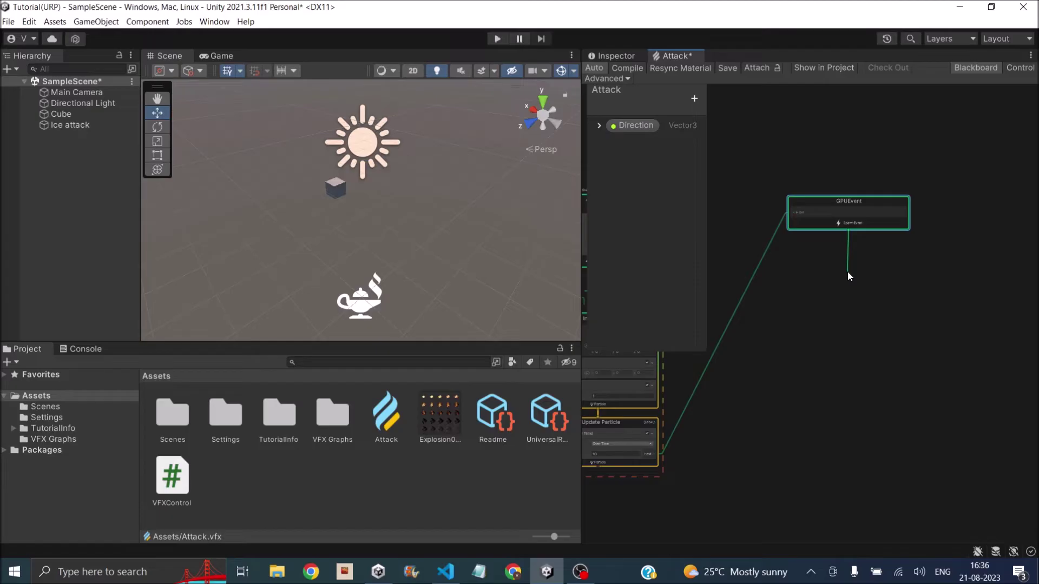
pyautogui.moveTo(847, 271); pyautogui.dragTo(847, 272)
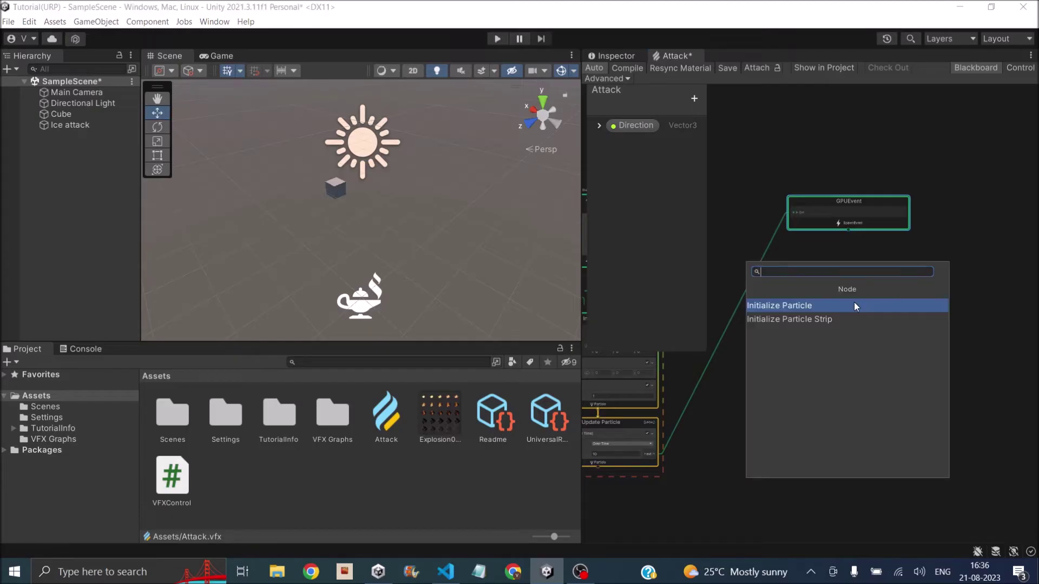
pyautogui.click(826, 319)
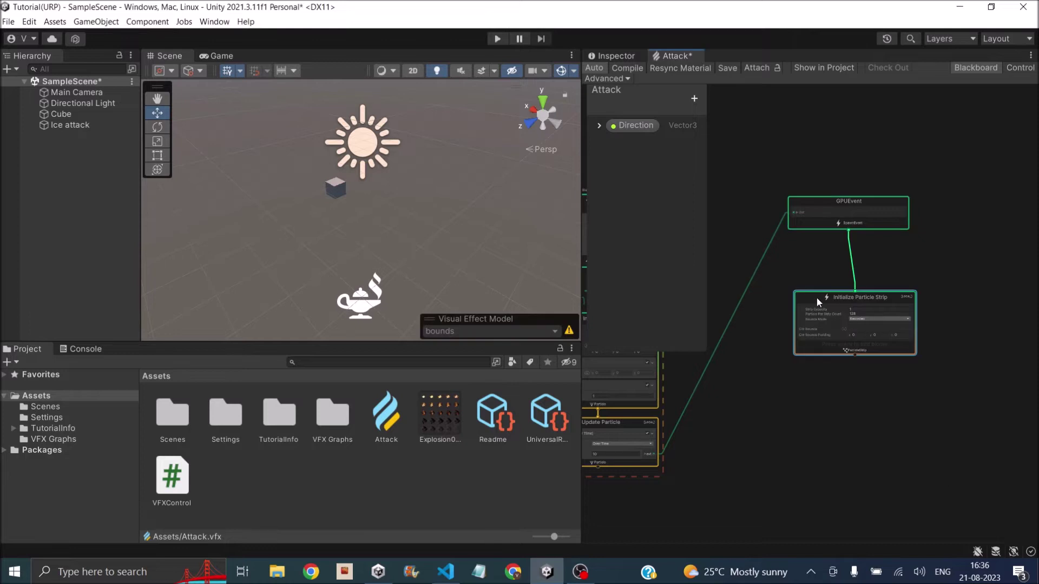
# Set the Particle Per Strip Count of the Initialize Particle Strip context to 50.
pyautogui.press('f')
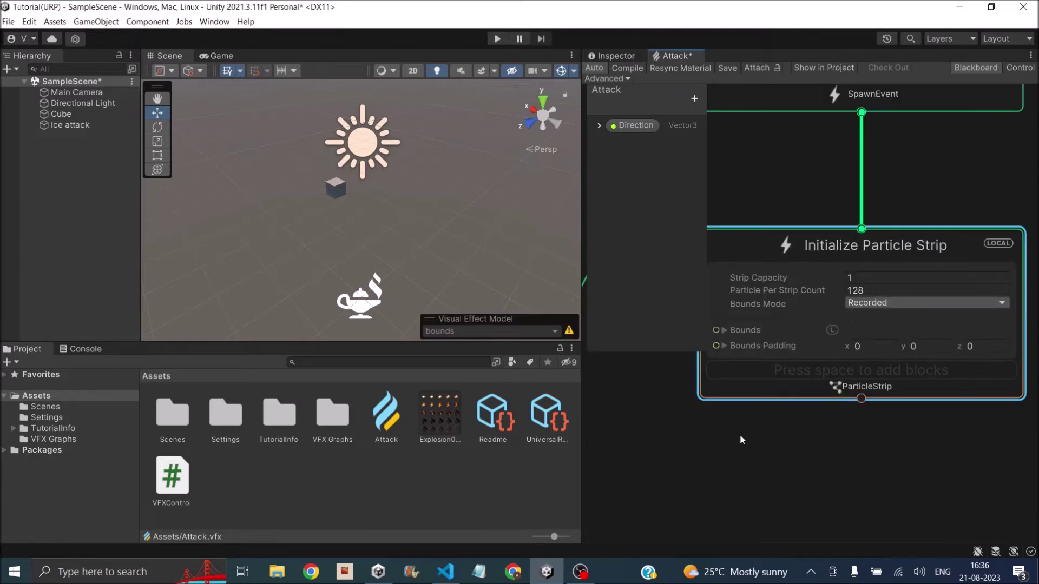
pyautogui.scroll(-3, 725, 449)
pyautogui.moveTo(717, 462); pyautogui.dragTo(836, 390, button='middle')
pyautogui.click(733, 366)
pyautogui.write('50')
pyautogui.click(926, 313)
pyautogui.scroll(-2, 986, 263)
pyautogui.moveTo(987, 269); pyautogui.dragTo(852, 338, button='middle')
pyautogui.scroll(4, 854, 337)
pyautogui.click(909, 262)
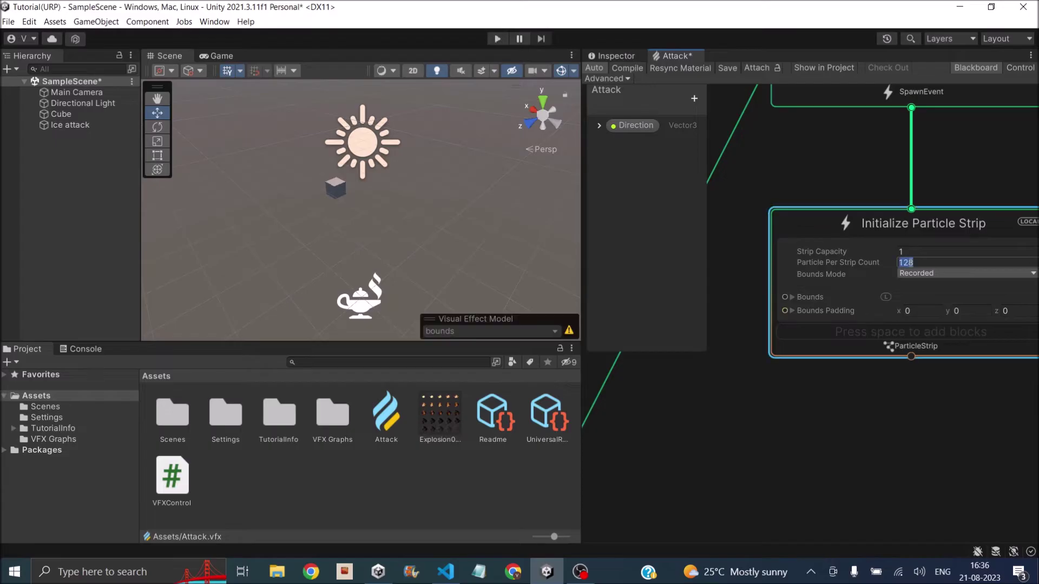
pyautogui.write('50')
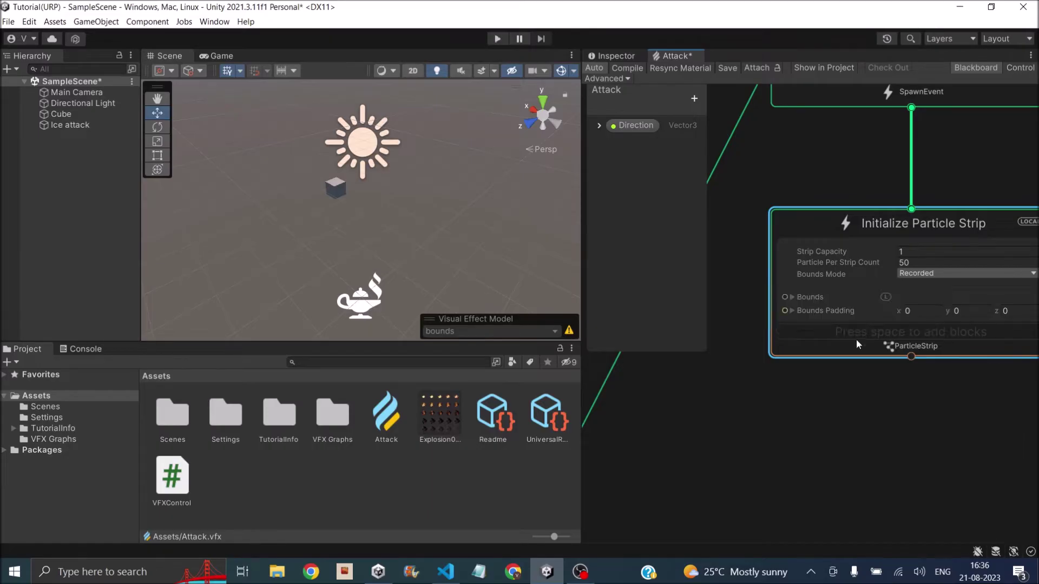
# Add an Inherit Source Position (Set) block to the Initialize Particle Strip context.
pyautogui.scroll(-3, 855, 339)
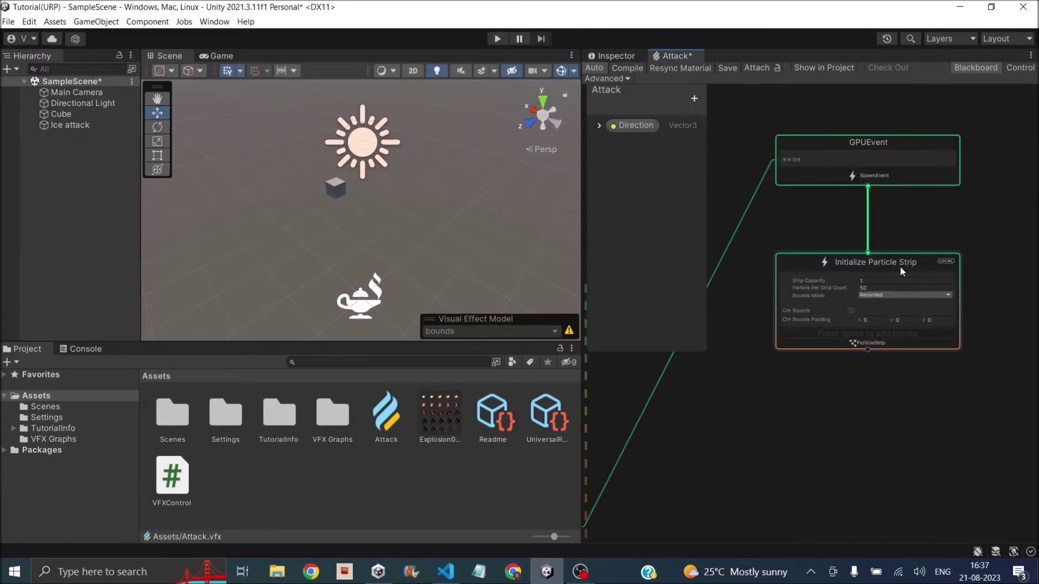
pyautogui.rightClick(830, 336)
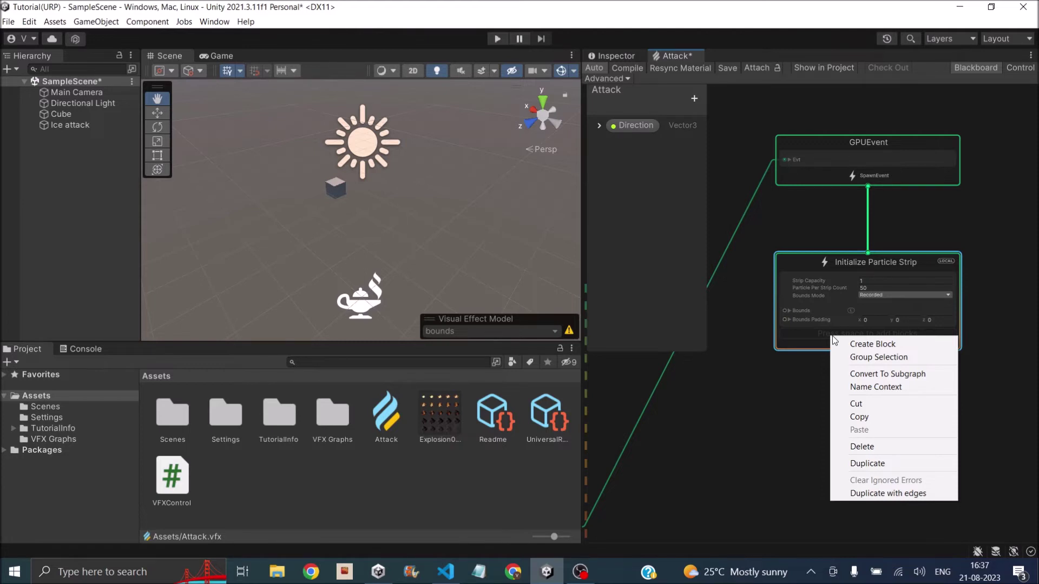
pyautogui.click(853, 346)
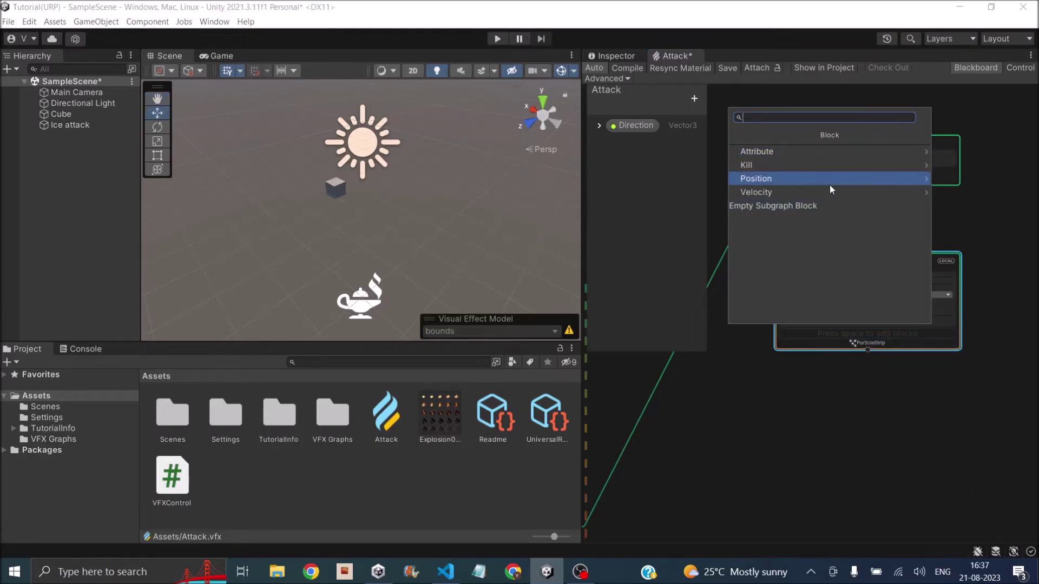
pyautogui.write('inherit ')
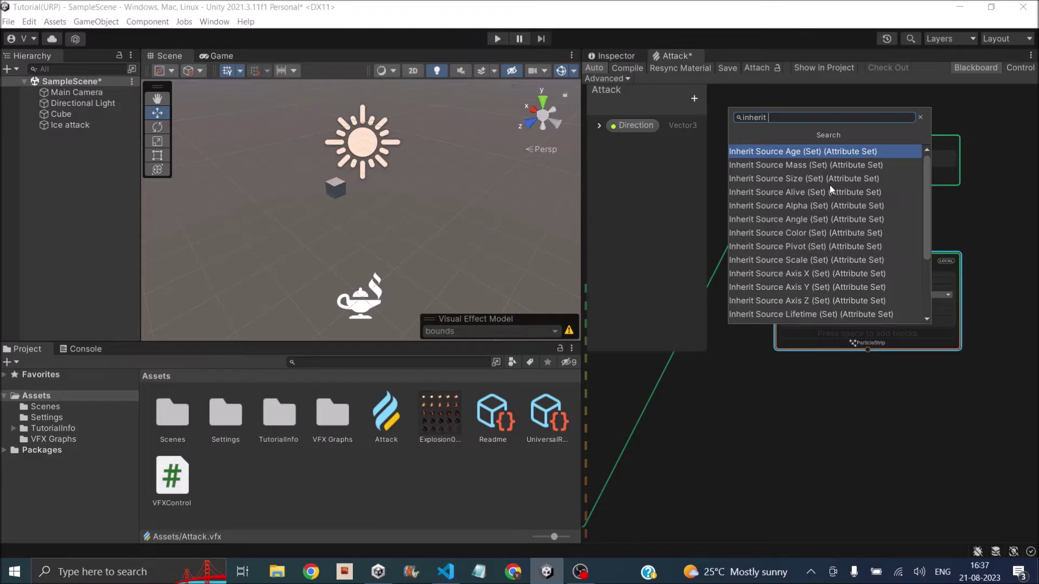
pyautogui.write('positi')
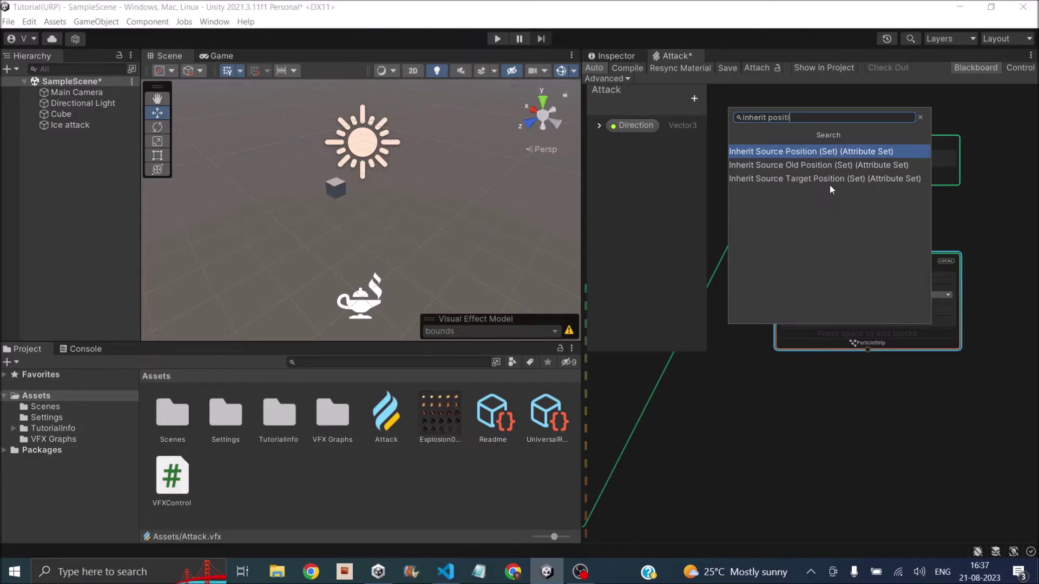
pyautogui.click(829, 151)
pyautogui.scroll(-2, 714, 446)
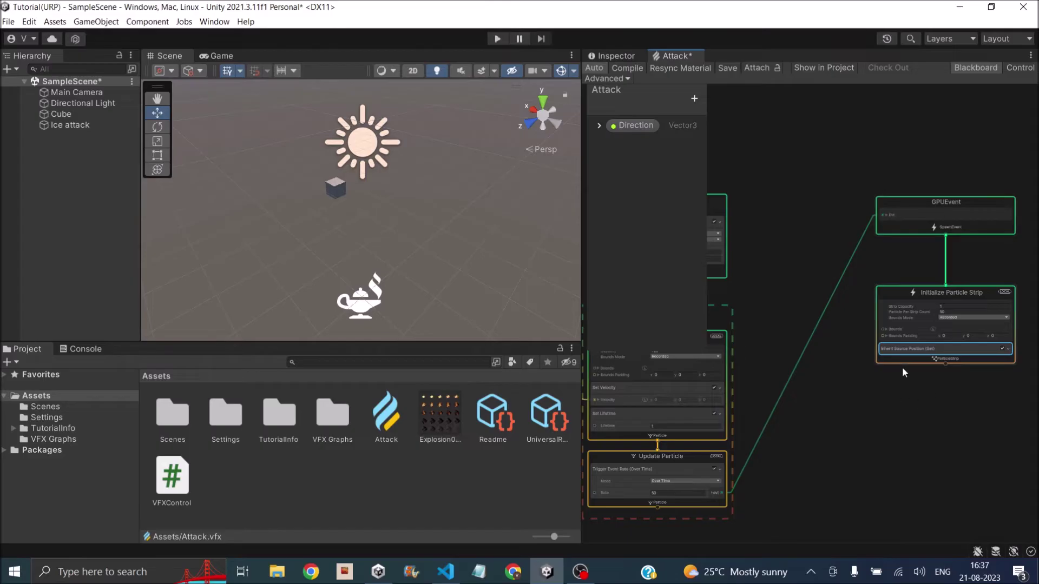
# Add a Set Lifetime block to the Initialize Particle Strip context and set its Lifetime to 2.
pyautogui.scroll(5, 902, 413)
pyautogui.click(907, 306)
pyautogui.rightClick(907, 306)
pyautogui.click(922, 313)
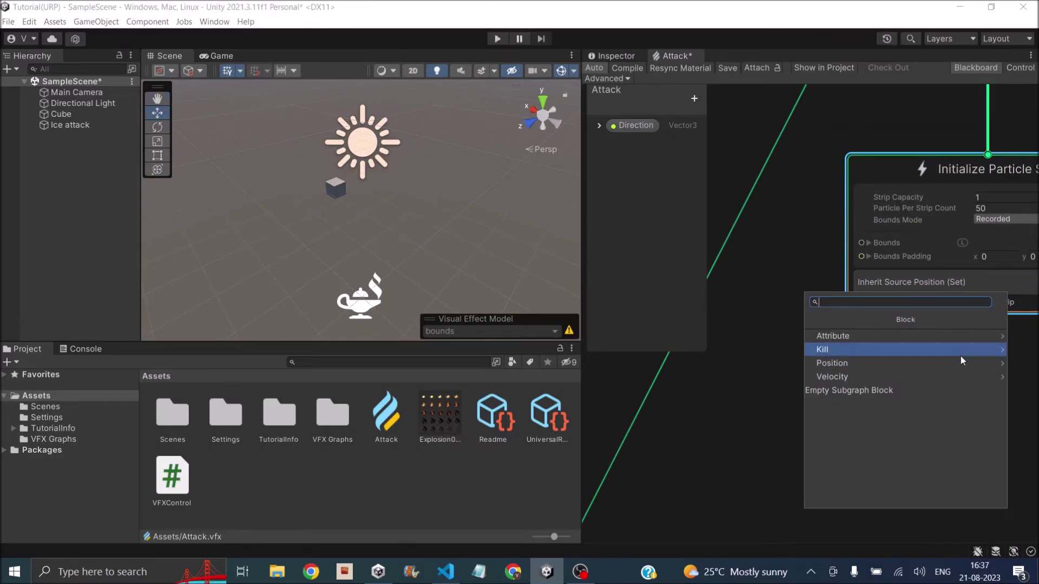
pyautogui.write('life')
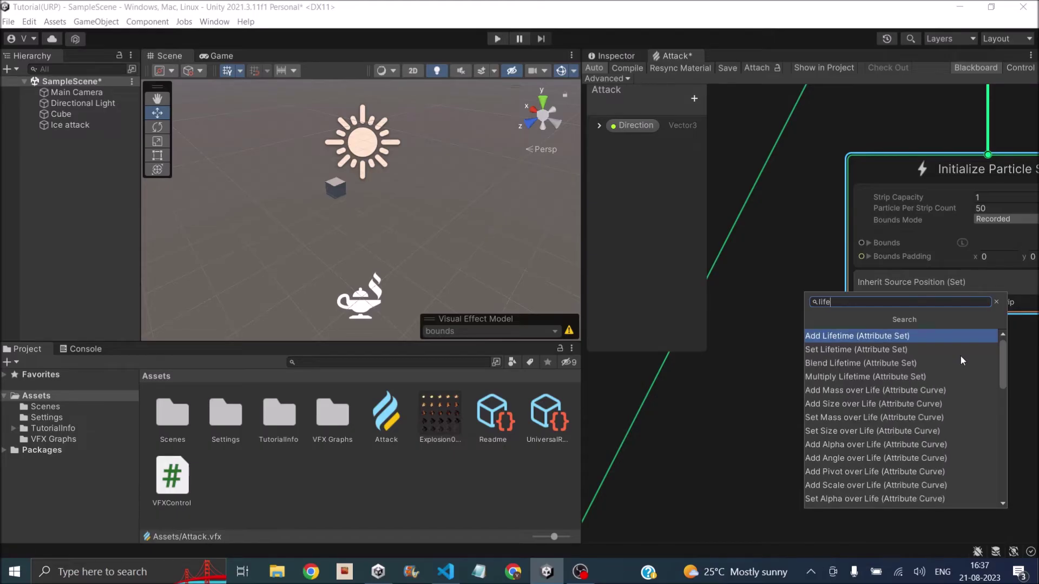
pyautogui.click(932, 350)
pyautogui.click(988, 337)
pyautogui.write('2')
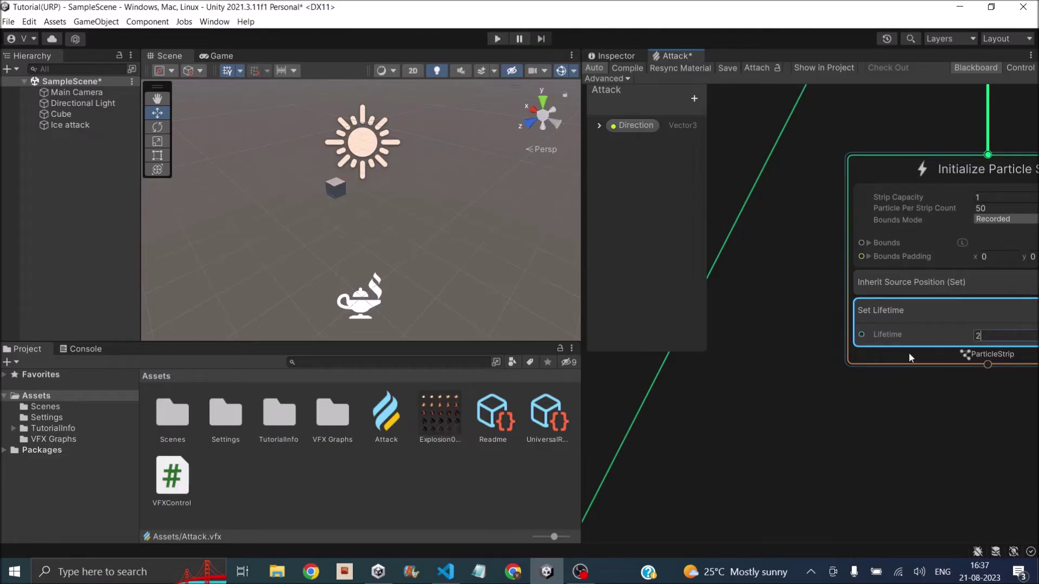
# Create an Update Particle Strip context linked to the Initialize Particle Strip output and place it directly beneath that context.
pyautogui.scroll(-2, 907, 352)
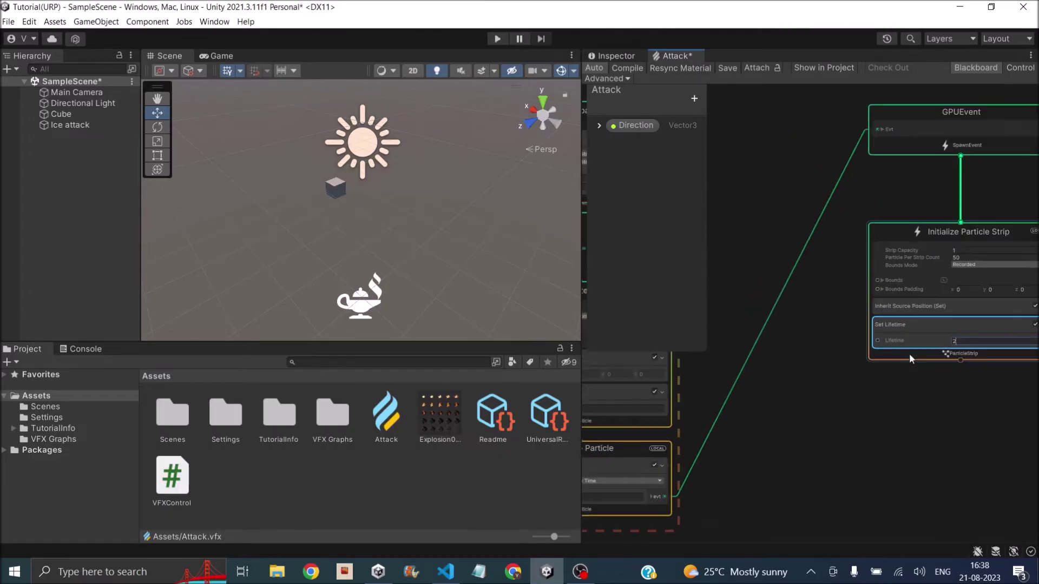
pyautogui.scroll(-2, 758, 320)
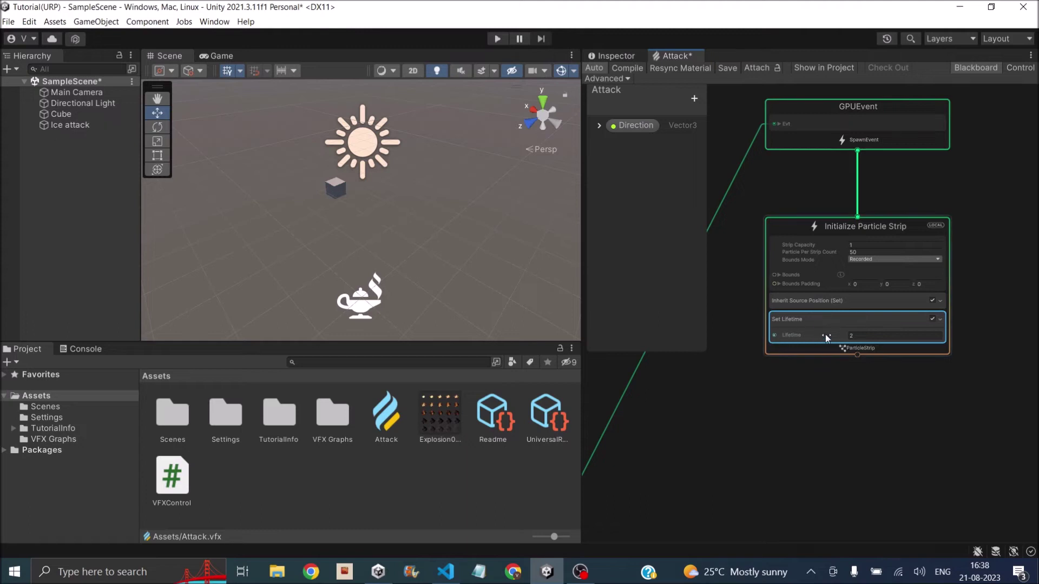
pyautogui.moveTo(825, 333)
pyautogui.moveTo(857, 355); pyautogui.dragTo(856, 391)
pyautogui.write('update')
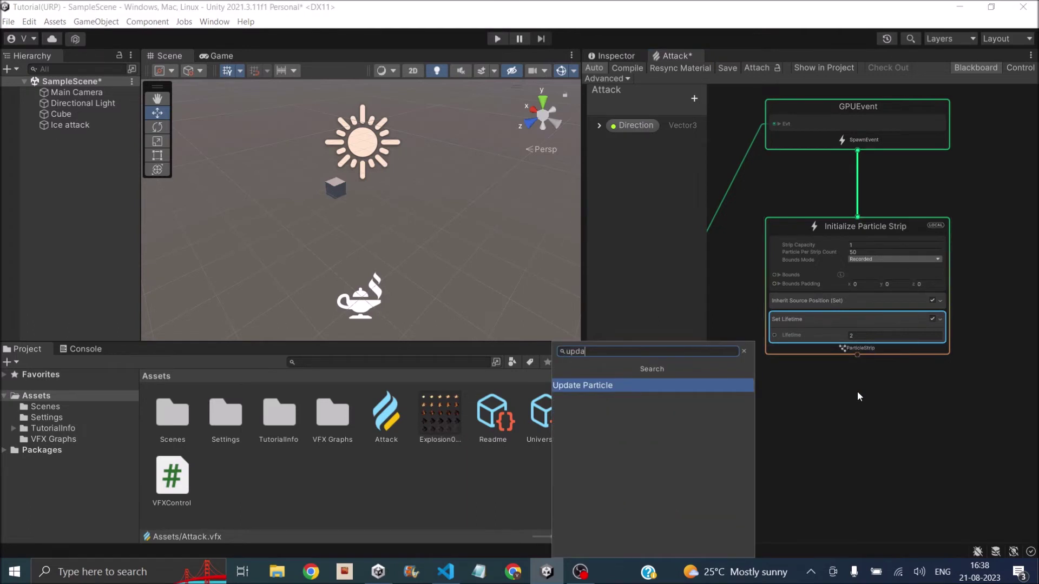
pyautogui.click(628, 384)
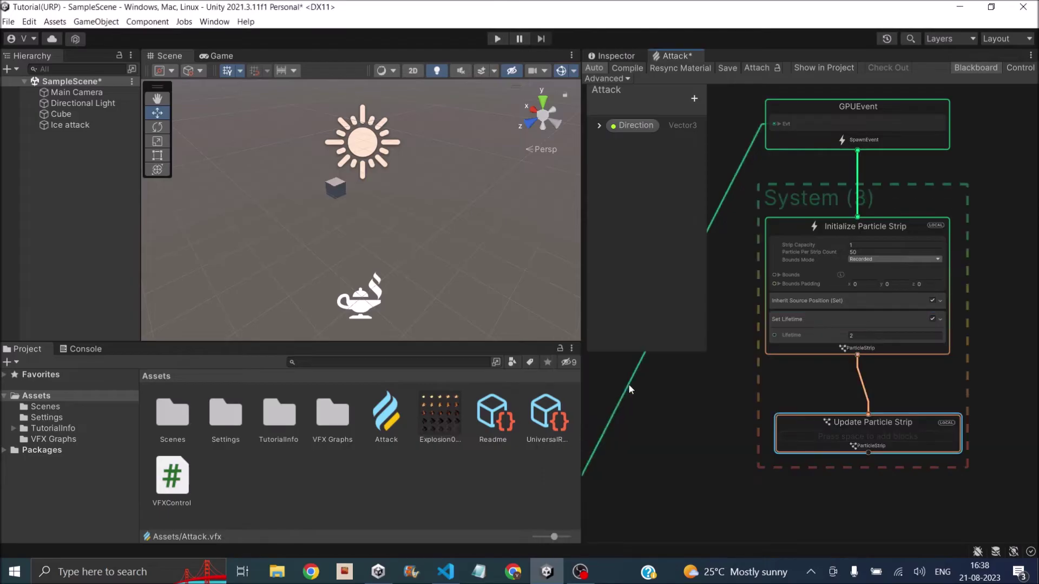
pyautogui.moveTo(812, 417); pyautogui.dragTo(801, 382)
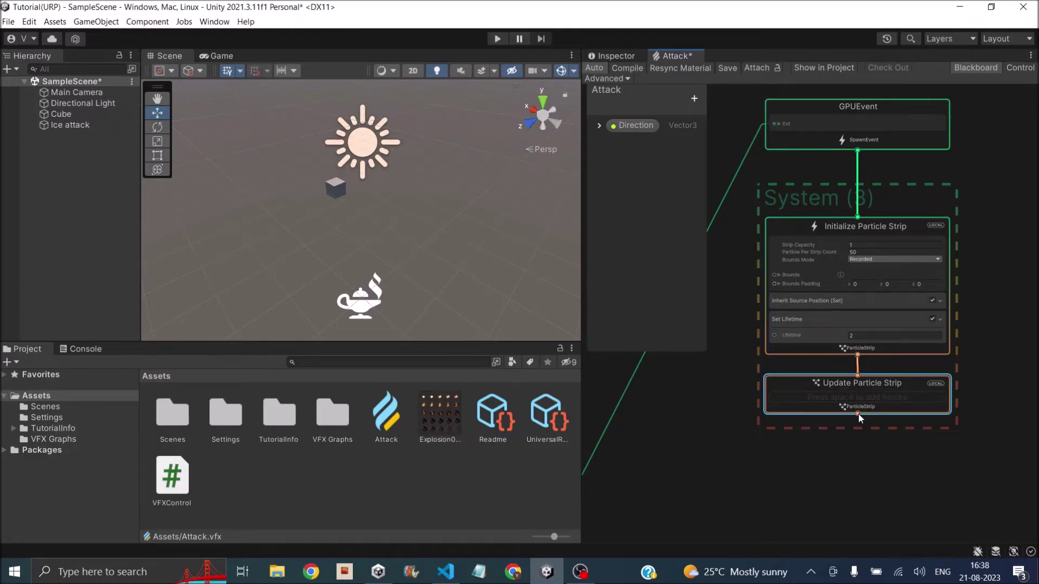
# Create an Output ParticleStrip Quad context linked to the Update Particle Strip context's output.
pyautogui.moveTo(856, 414); pyautogui.dragTo(857, 445)
pyautogui.write('output str')
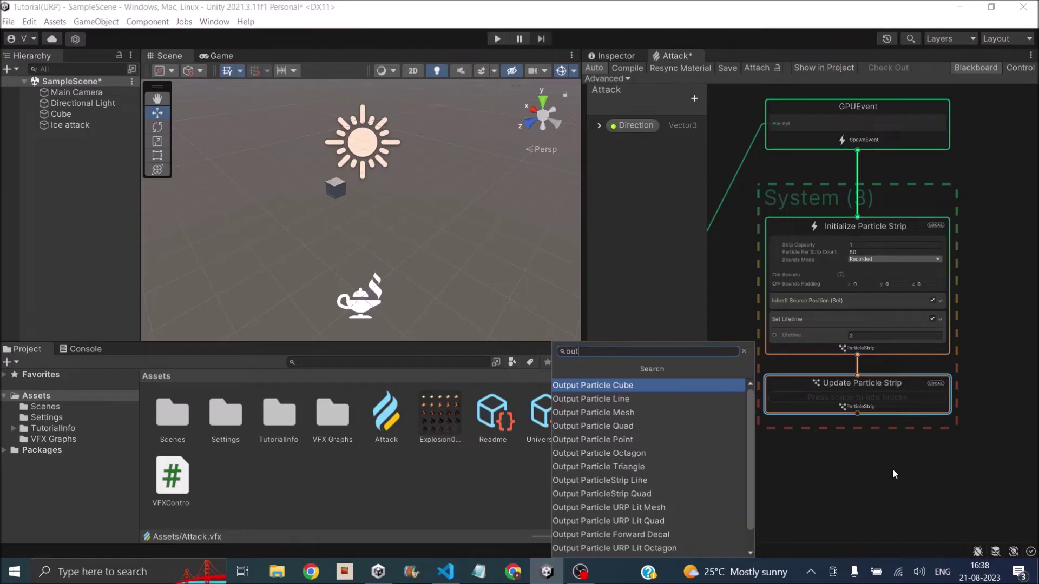
pyautogui.click(657, 398)
pyautogui.scroll(-5, 708, 394)
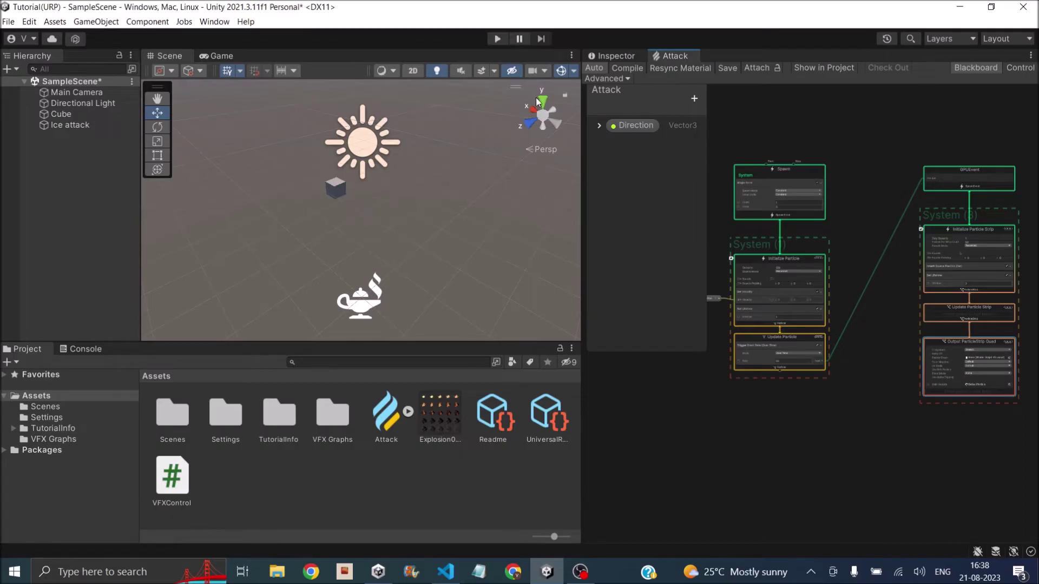
# Set the X value of the Ice attack object's Direction property to 3.
pyautogui.click(616, 54)
pyautogui.click(71, 126)
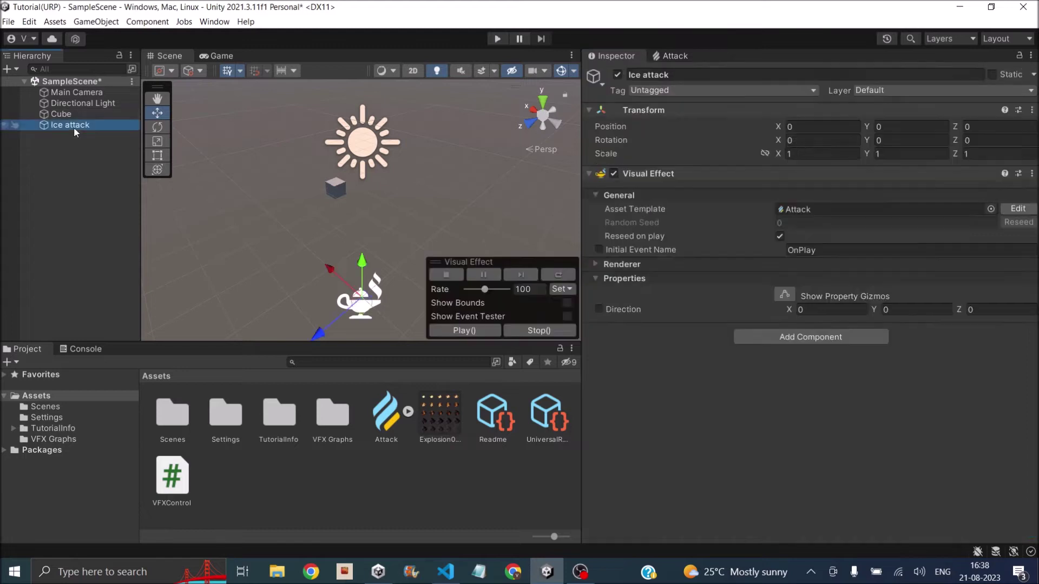
pyautogui.click(826, 311)
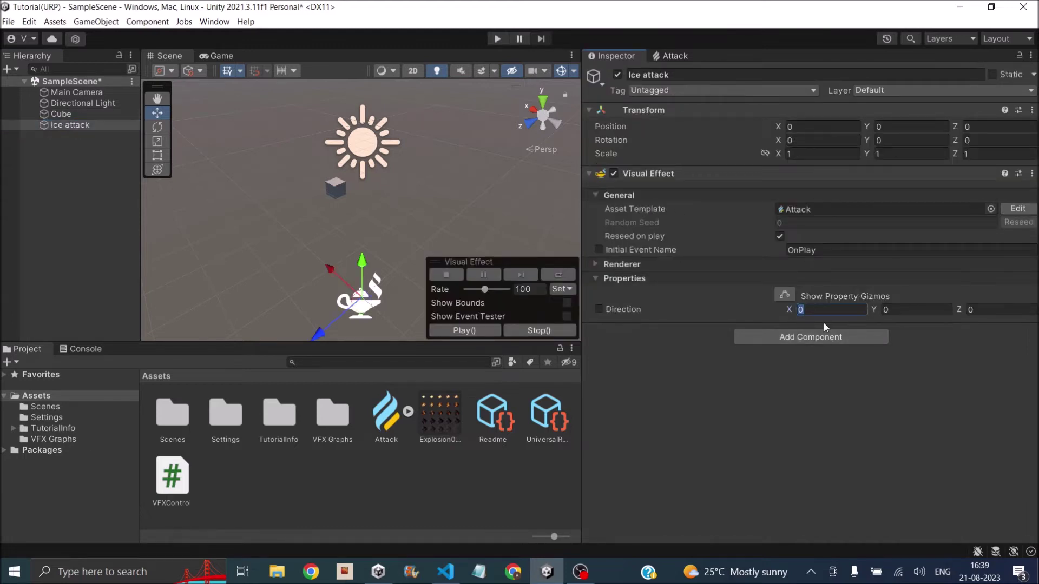
pyautogui.write('3')
pyautogui.press('Return')
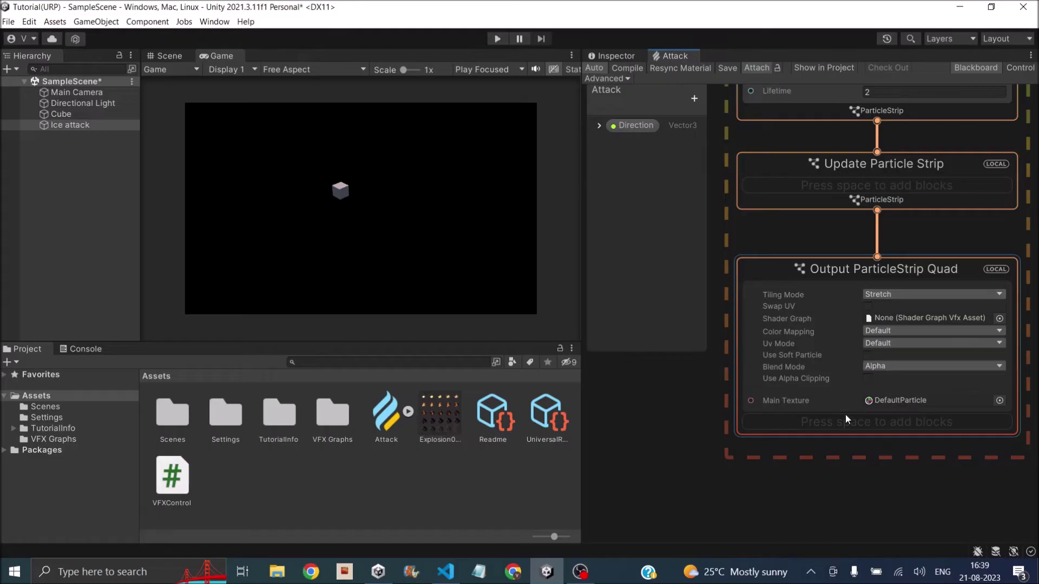
# Assign the Default-Particle texture as the Main Texture of the Output ParticleStrip Quad context.
pyautogui.click(999, 401)
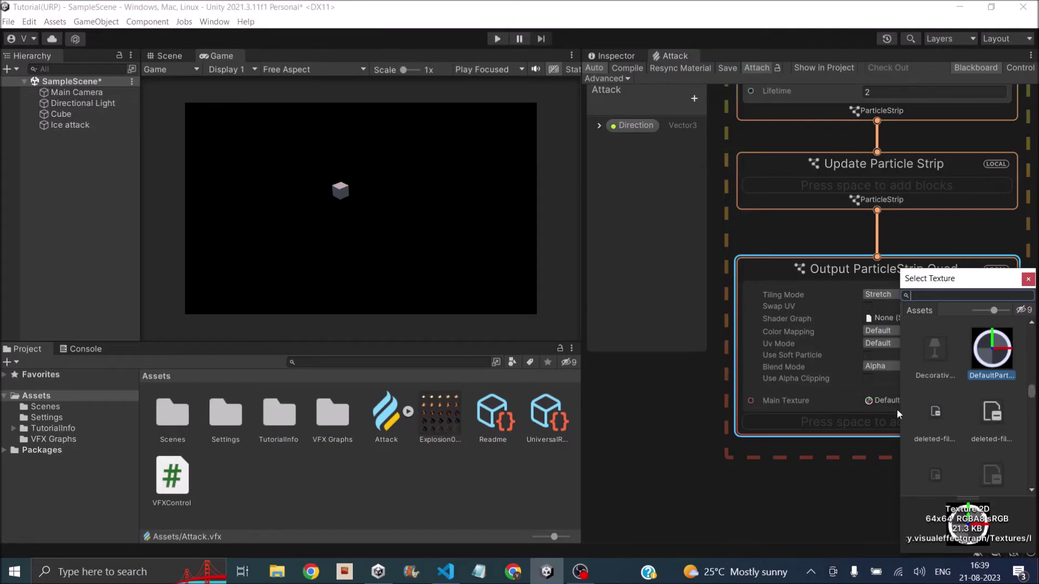
pyautogui.write('defaul')
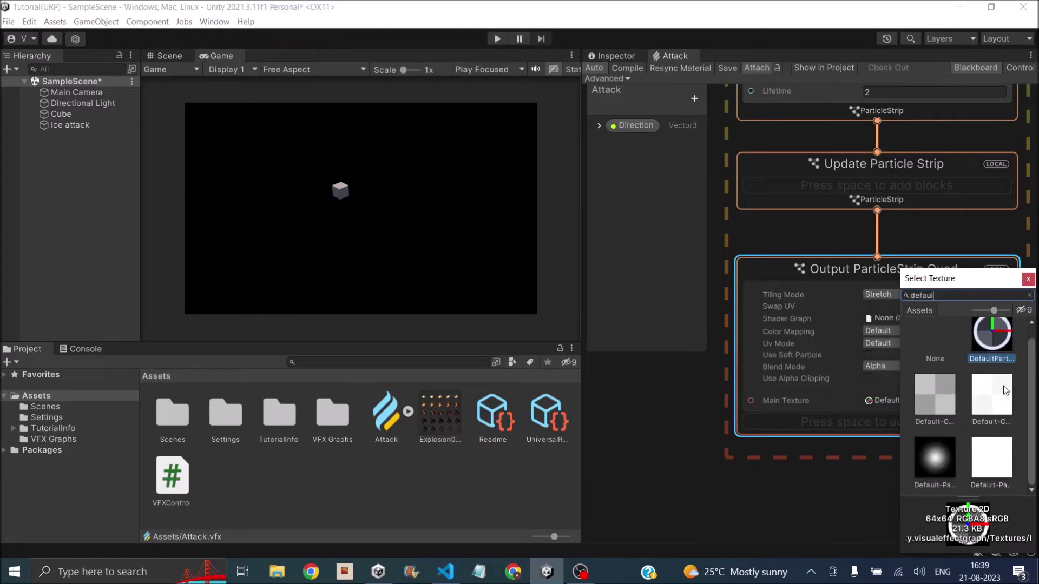
pyautogui.doubleClick(933, 458)
pyautogui.scroll(-3, 864, 316)
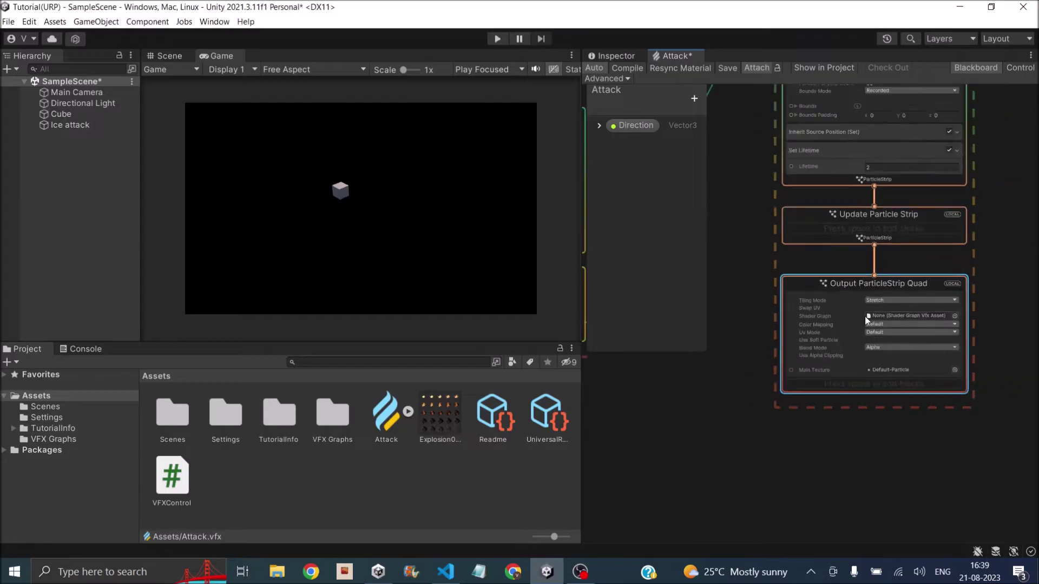
# Add a Set Color Random from Gradient block to the Initialize Particle Strip context, after the Set Lifetime block.
pyautogui.scroll(5, 901, 297)
pyautogui.scroll(-2, 901, 297)
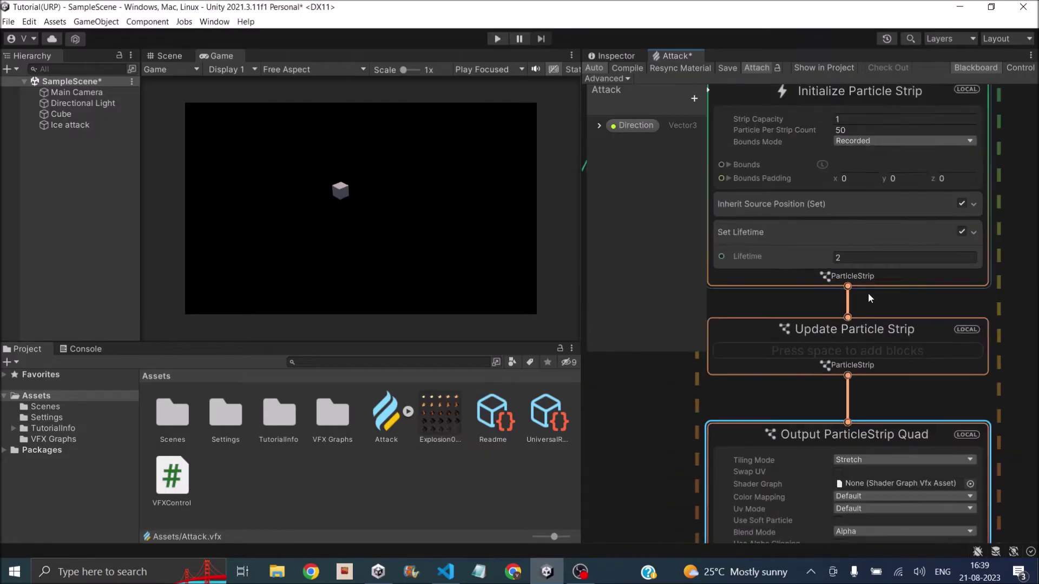
pyautogui.scroll(1, 933, 298)
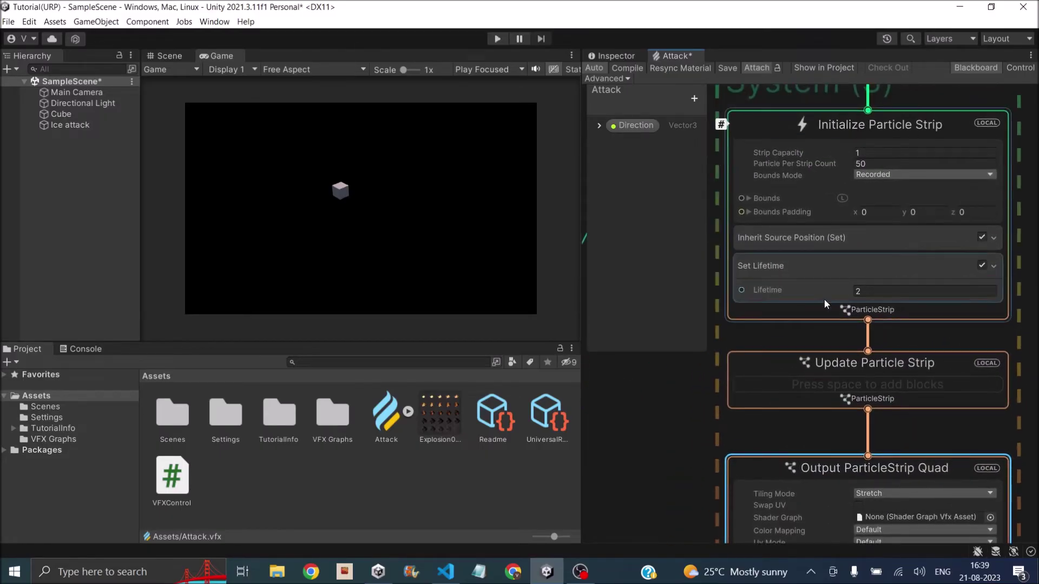
pyautogui.rightClick(806, 311)
pyautogui.click(847, 319)
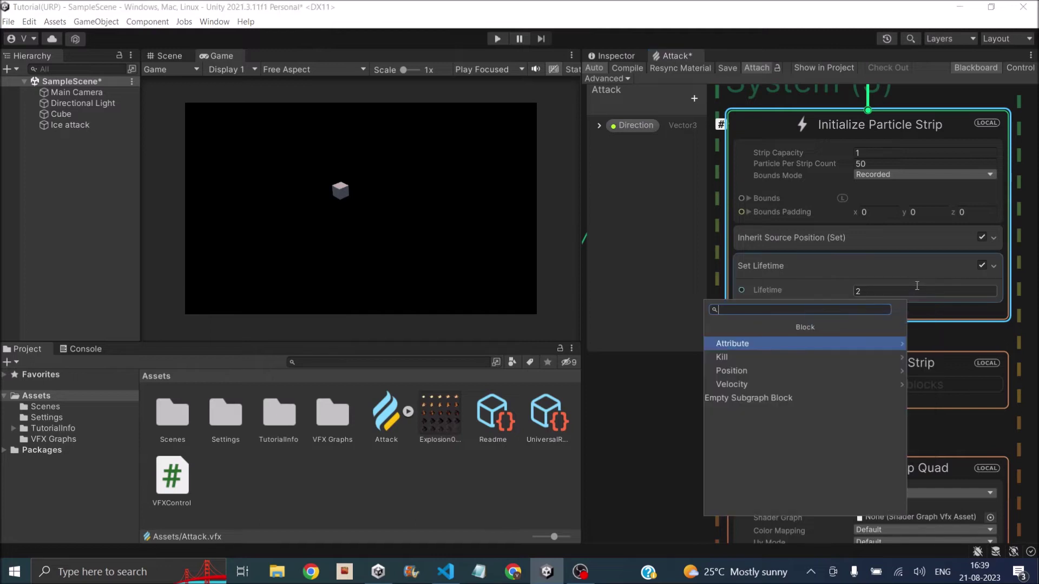
pyautogui.write('col')
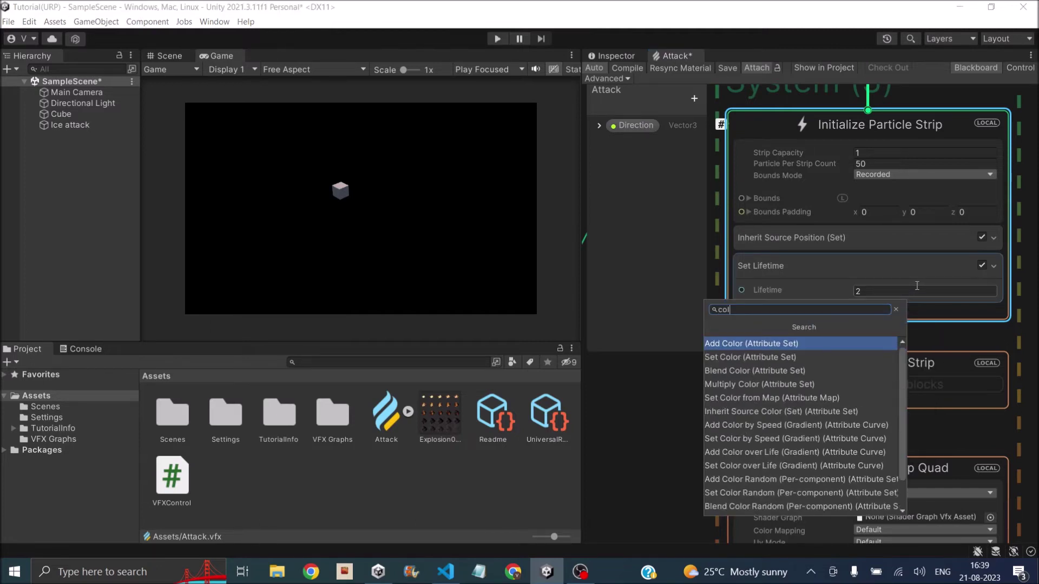
pyautogui.write('or gra')
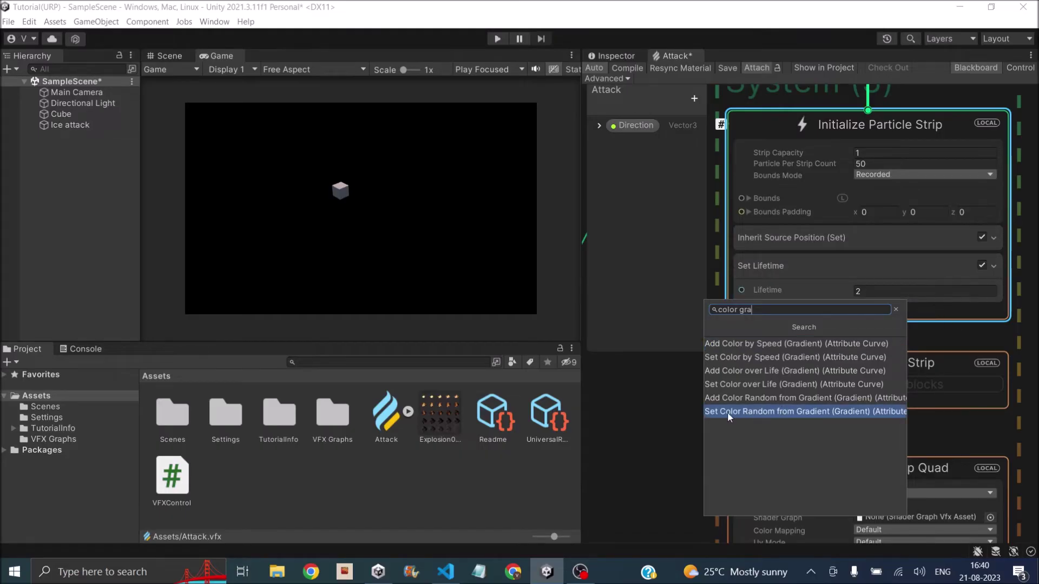
pyautogui.click(770, 410)
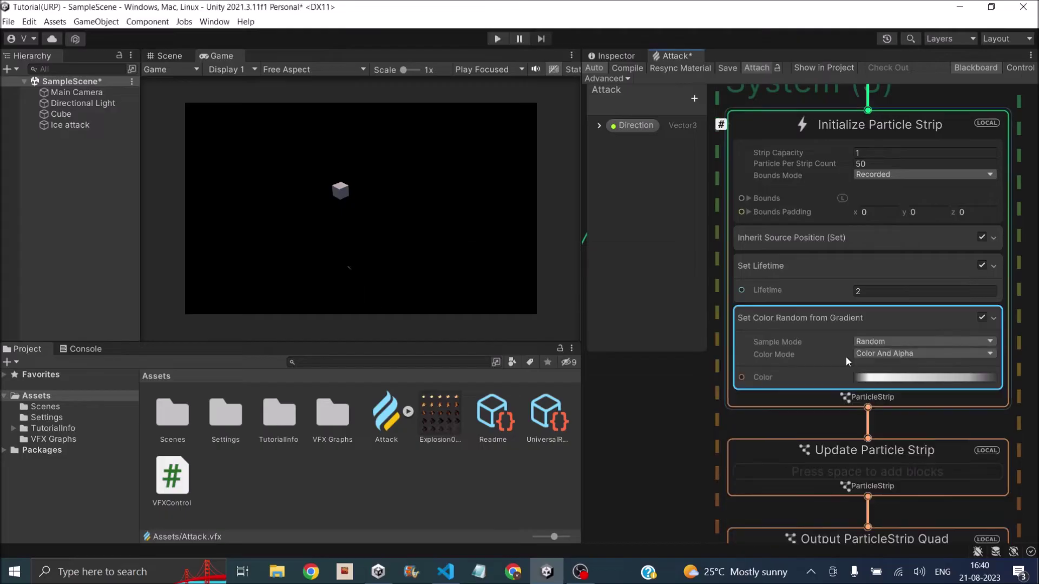
# In the block's color gradient, move the fully opaque alpha key to 0% and the 204 alpha key to about 89.1%.
pyautogui.click(880, 378)
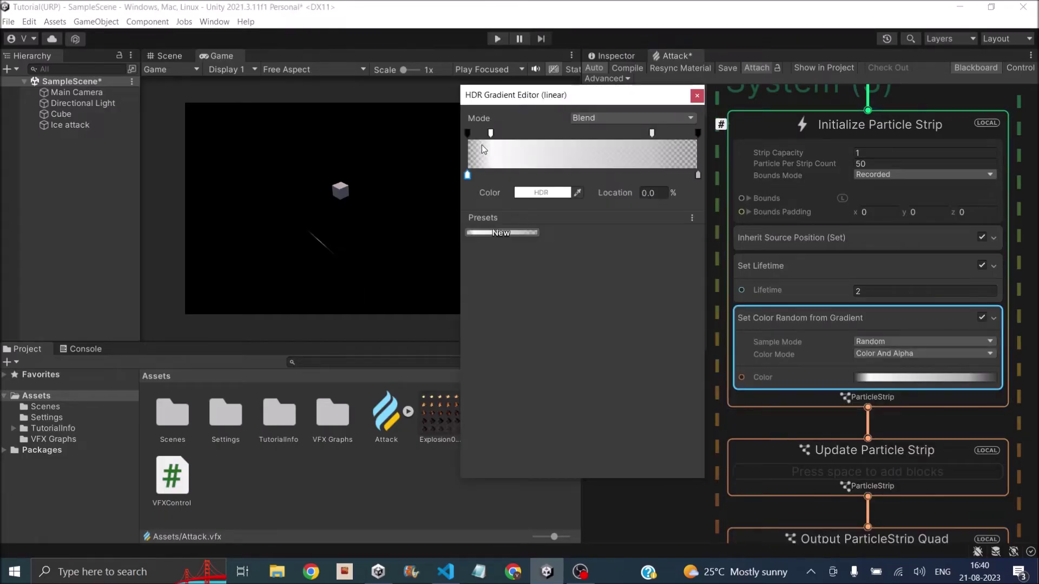
pyautogui.click(468, 133)
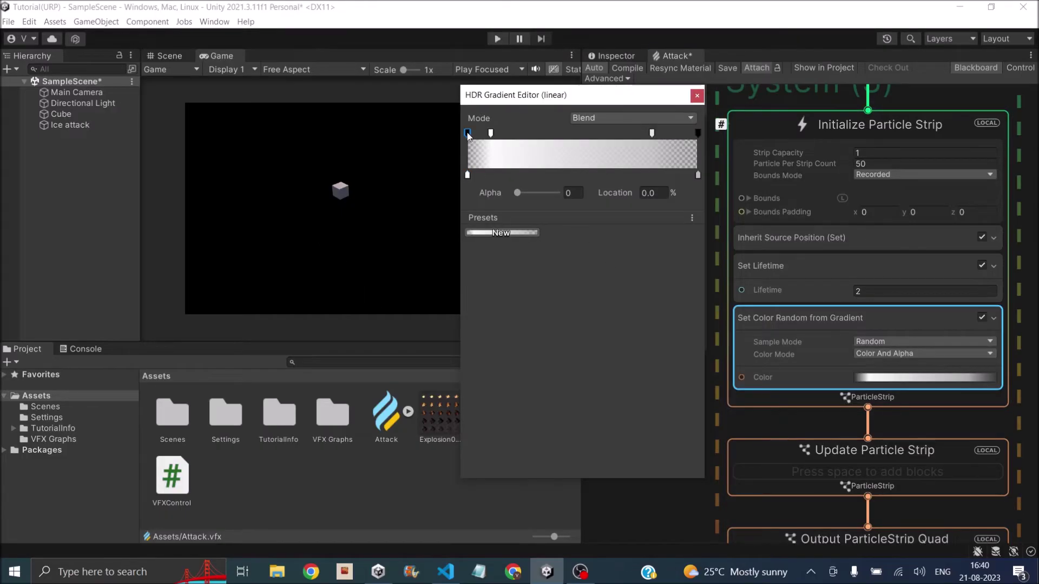
pyautogui.moveTo(491, 134); pyautogui.dragTo(468, 133)
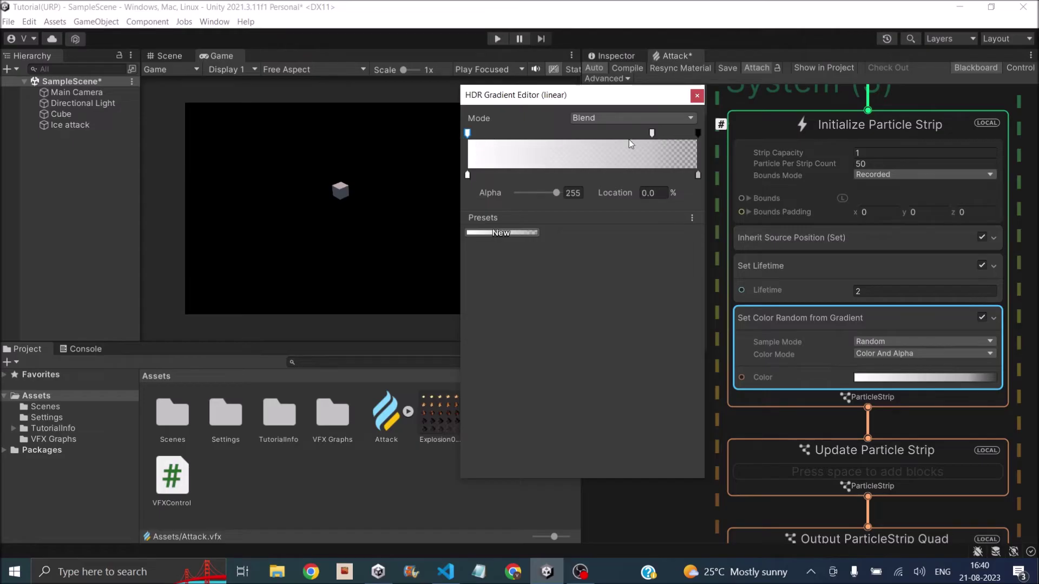
pyautogui.moveTo(652, 133); pyautogui.dragTo(672, 133)
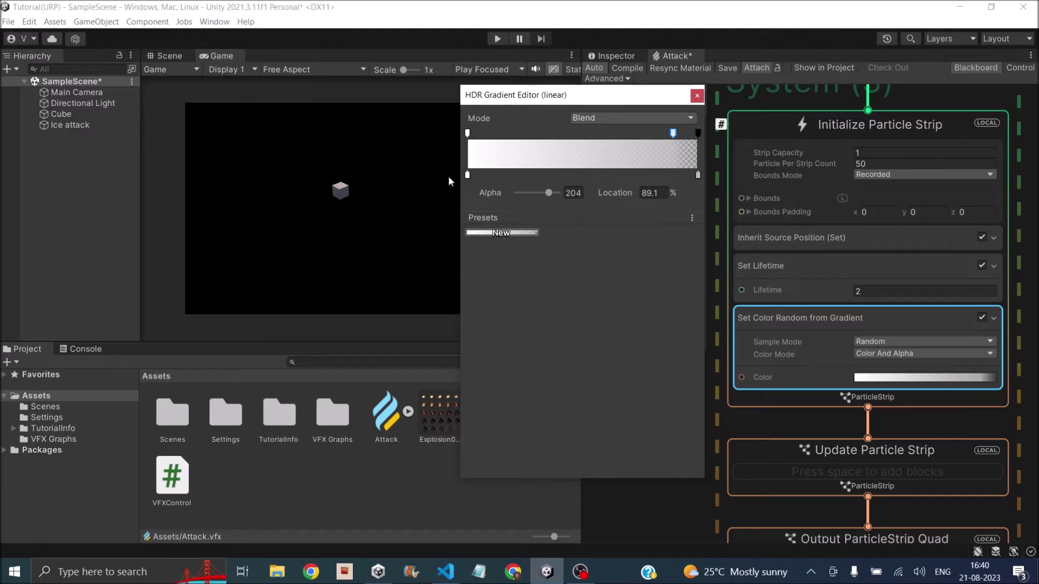
# Set the gradient's starting HDR color to a light blue, about RGB 78, 133, 246.
pyautogui.click(468, 175)
pyautogui.click(537, 194)
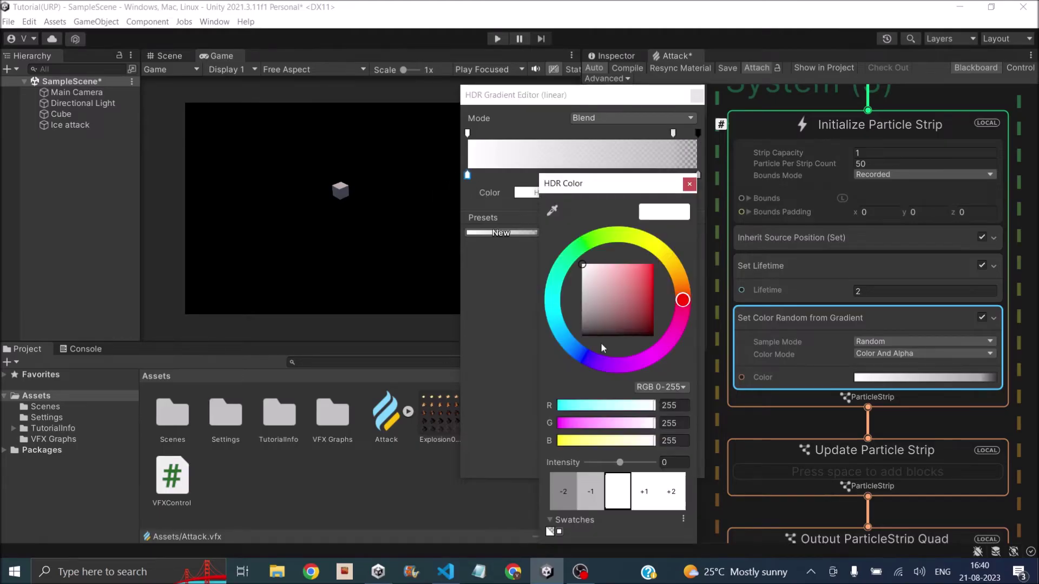
pyautogui.moveTo(579, 358); pyautogui.dragTo(568, 345)
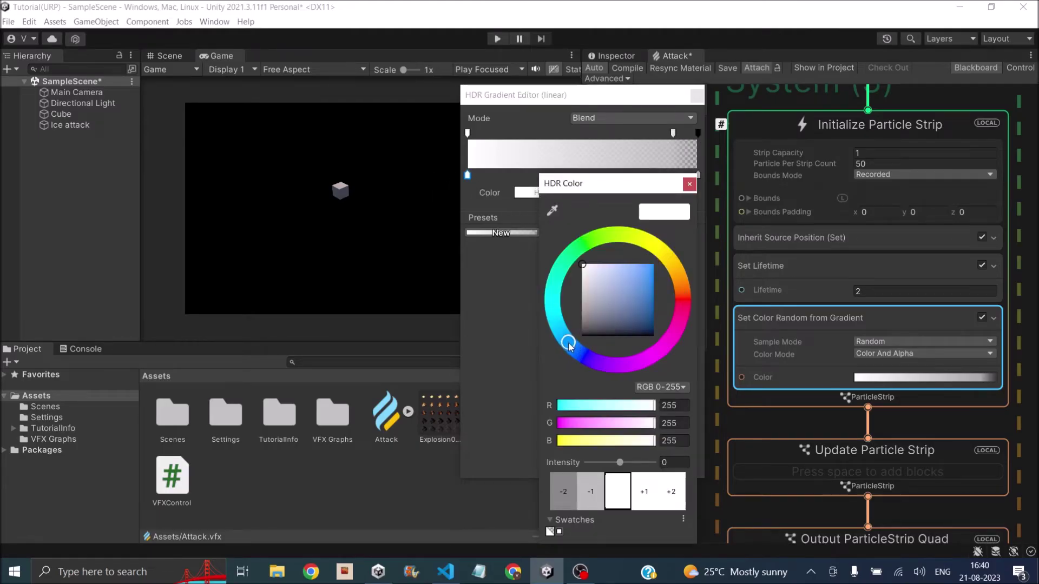
pyautogui.moveTo(626, 267); pyautogui.dragTo(632, 268)
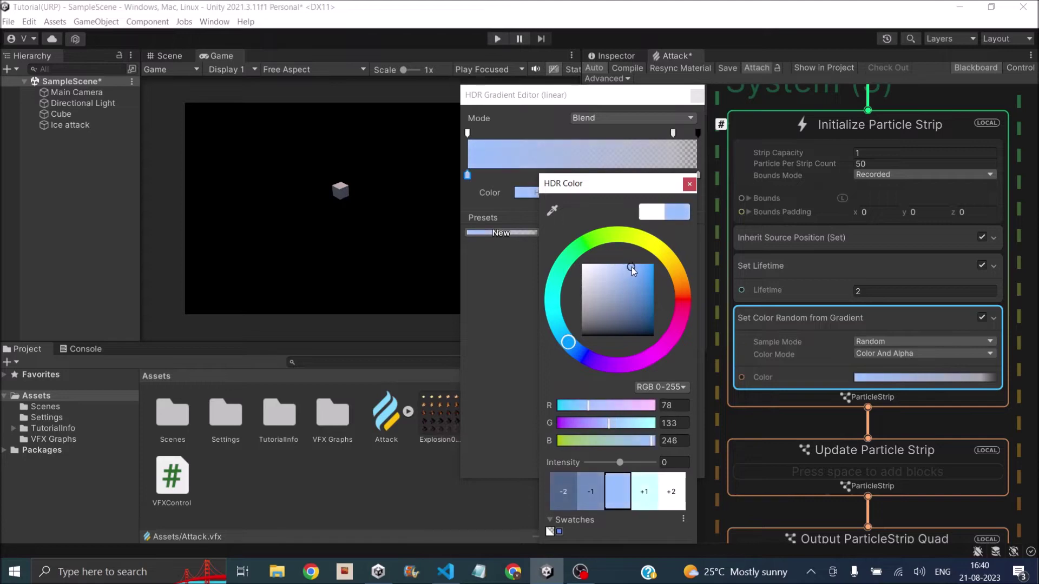
# Set the color gradient's end key at 100% to a saturated blue, about RGB 22, 62, 250.
pyautogui.click(691, 184)
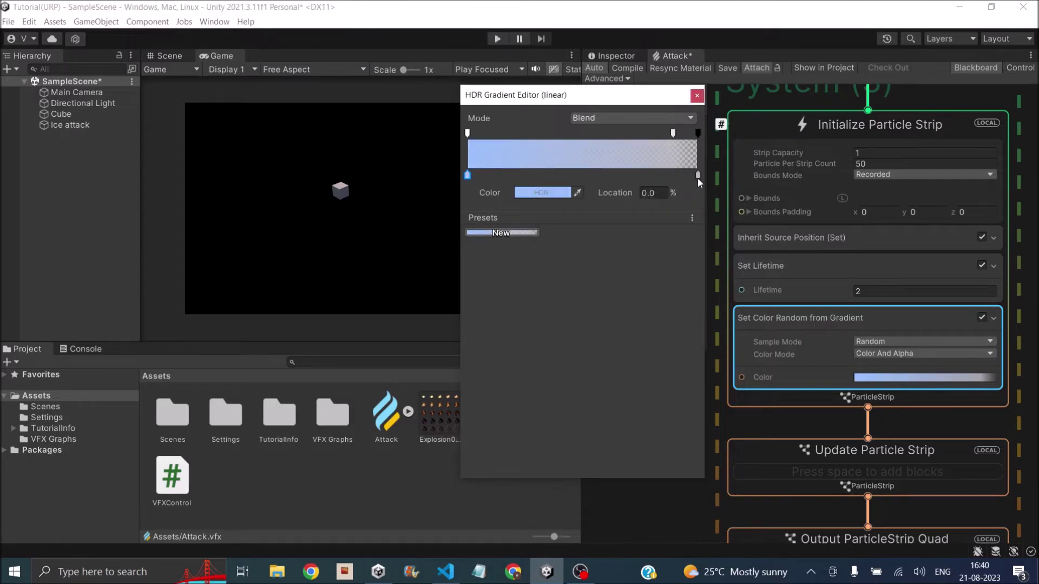
pyautogui.click(698, 176)
pyautogui.click(527, 192)
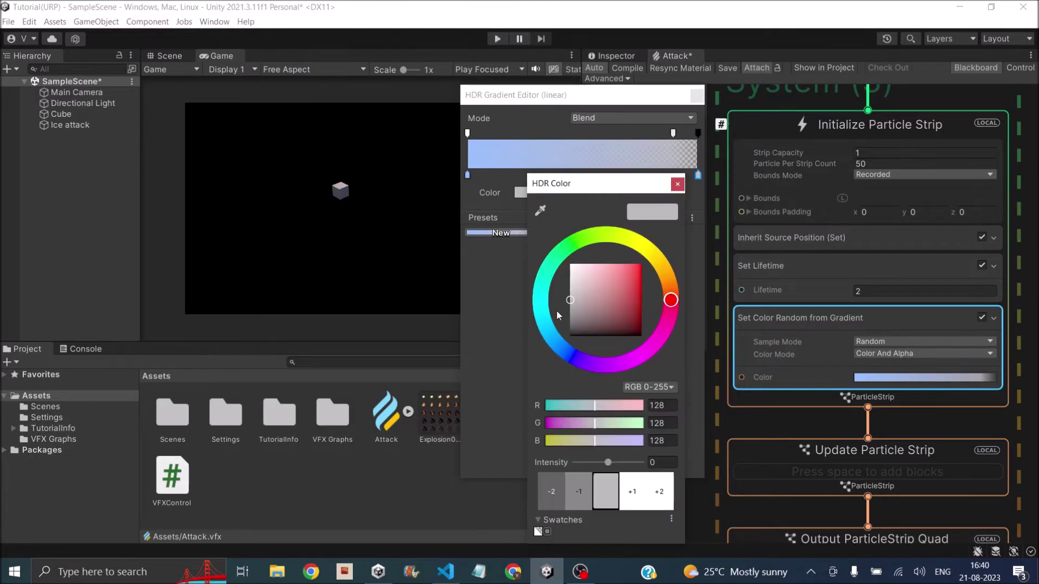
pyautogui.click(564, 351)
pyautogui.moveTo(638, 274); pyautogui.dragTo(635, 265)
pyautogui.click(677, 184)
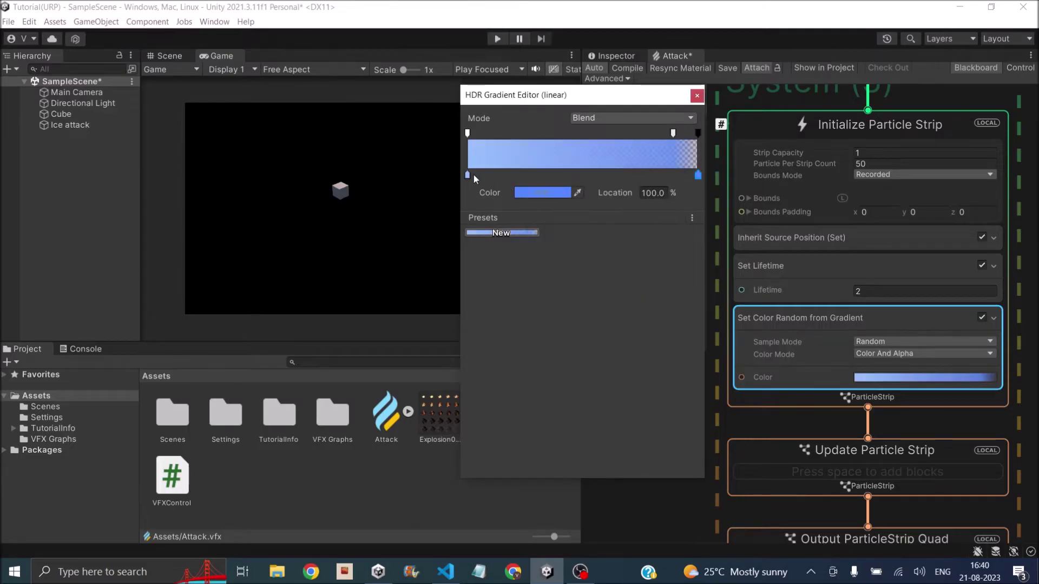
# Set the HDR intensity of the gradient's starting color key to 8.
pyautogui.click(468, 175)
pyautogui.click(534, 197)
pyautogui.click(663, 461)
pyautogui.write('2')
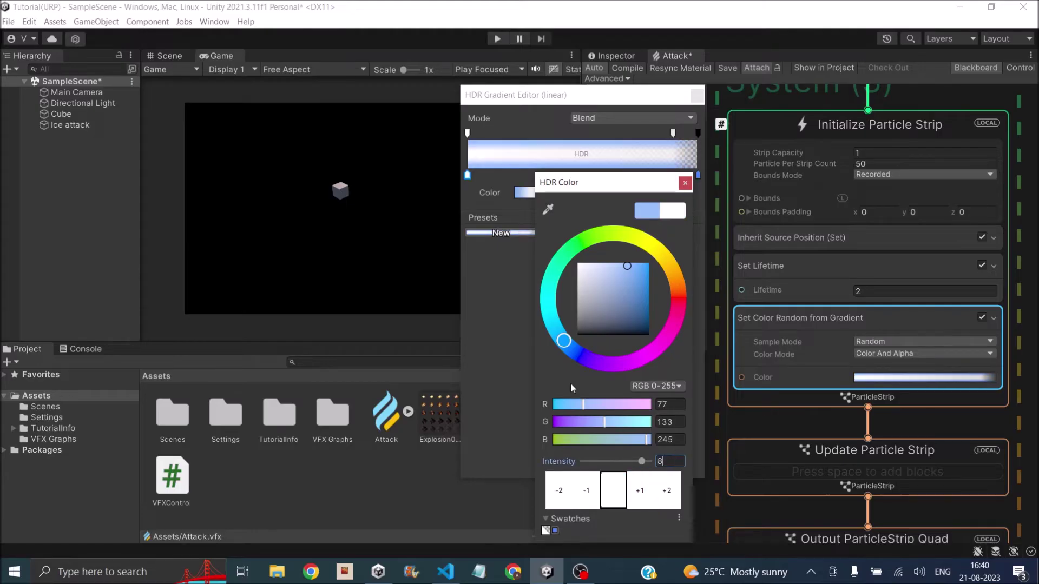
pyautogui.press('Return')
# Set the HDR intensity of the gradient's end color key to 4 and save the Attack graph.
pyautogui.click(567, 194)
pyautogui.click(674, 463)
pyautogui.write('22')
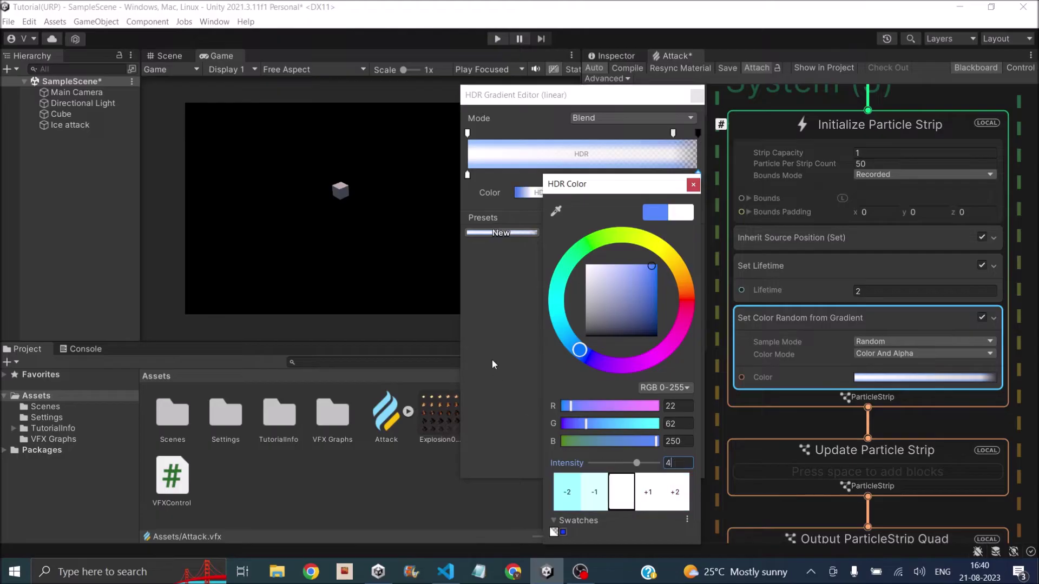
pyautogui.press('Return')
pyautogui.click(696, 96)
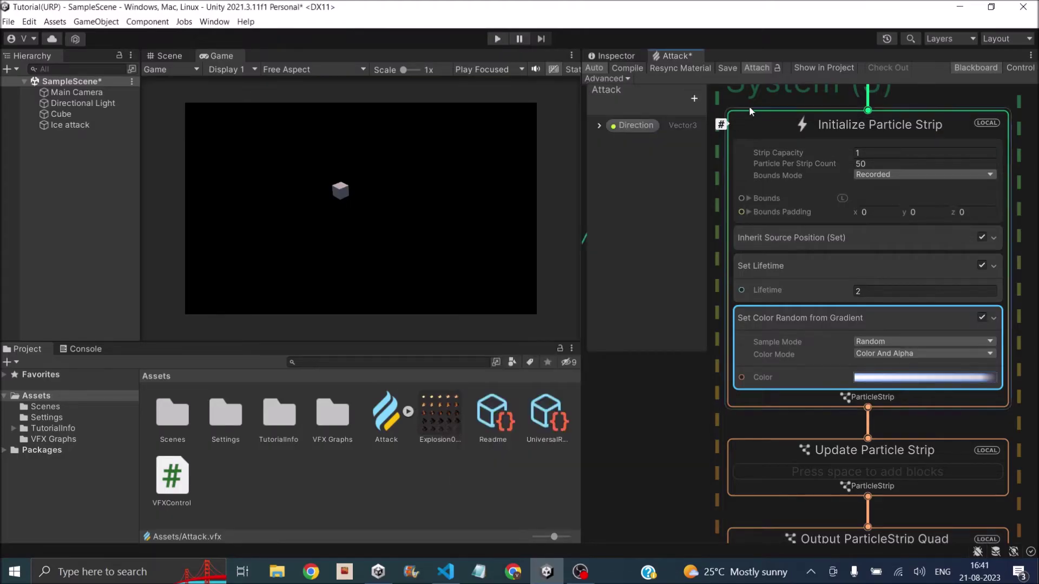
pyautogui.click(726, 66)
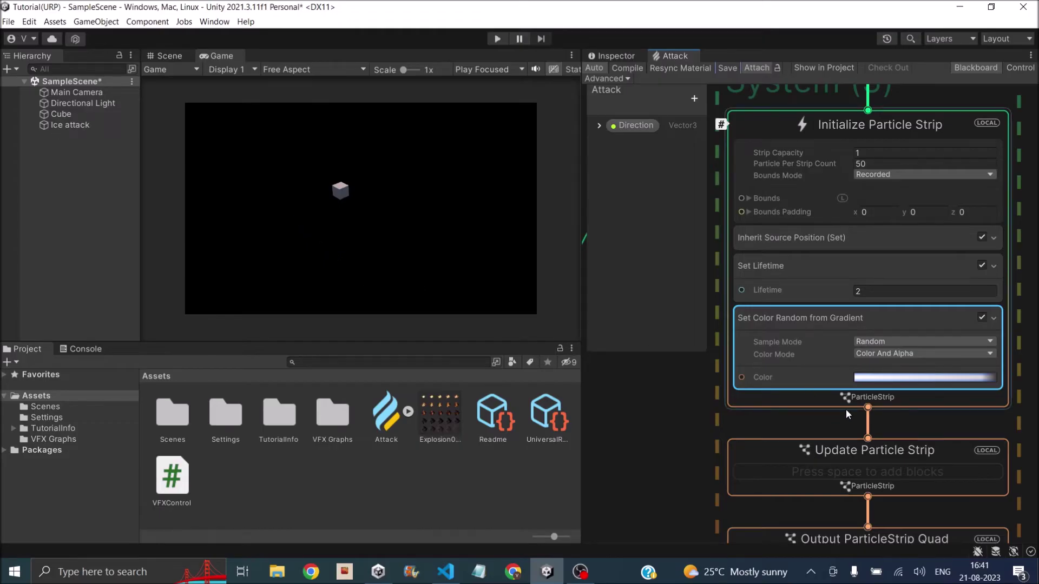
# Add a Set Size over Life block to the Output ParticleStrip Quad context.
pyautogui.scroll(-3, 846, 409)
pyautogui.moveTo(976, 427); pyautogui.dragTo(969, 287, button='middle')
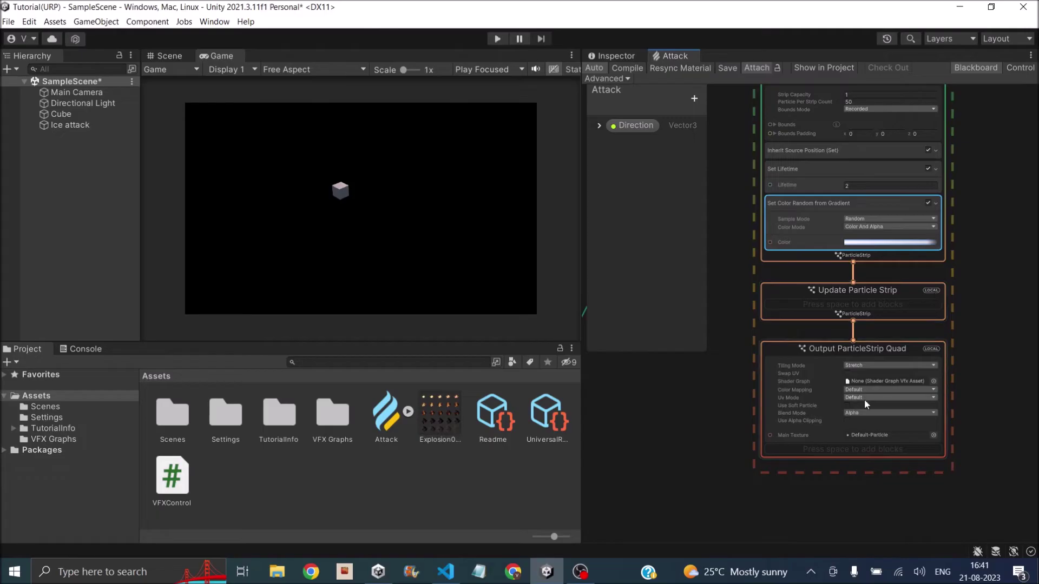
pyautogui.scroll(3, 822, 456)
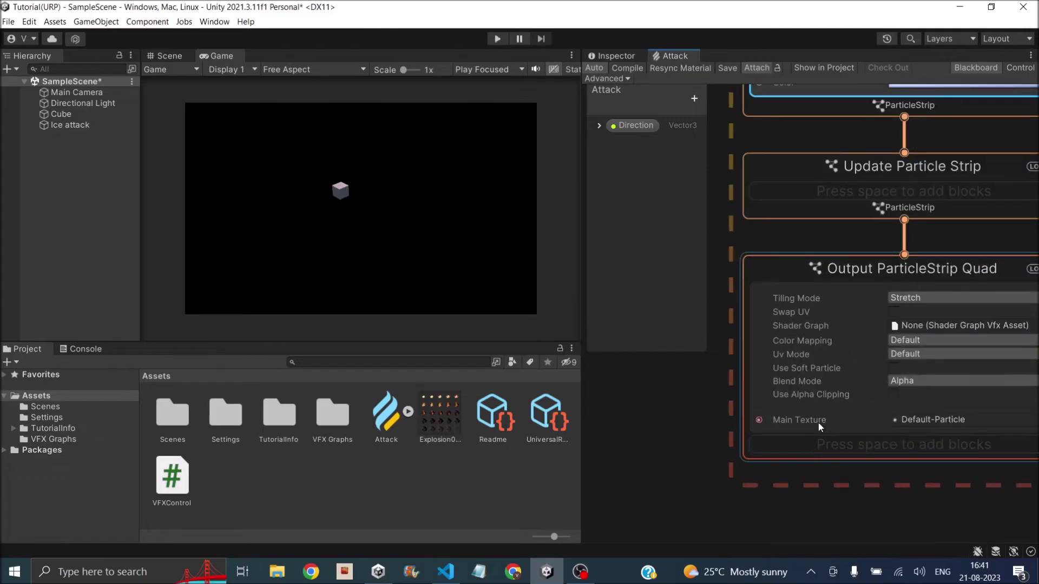
pyautogui.rightClick(803, 448)
pyautogui.click(942, 298)
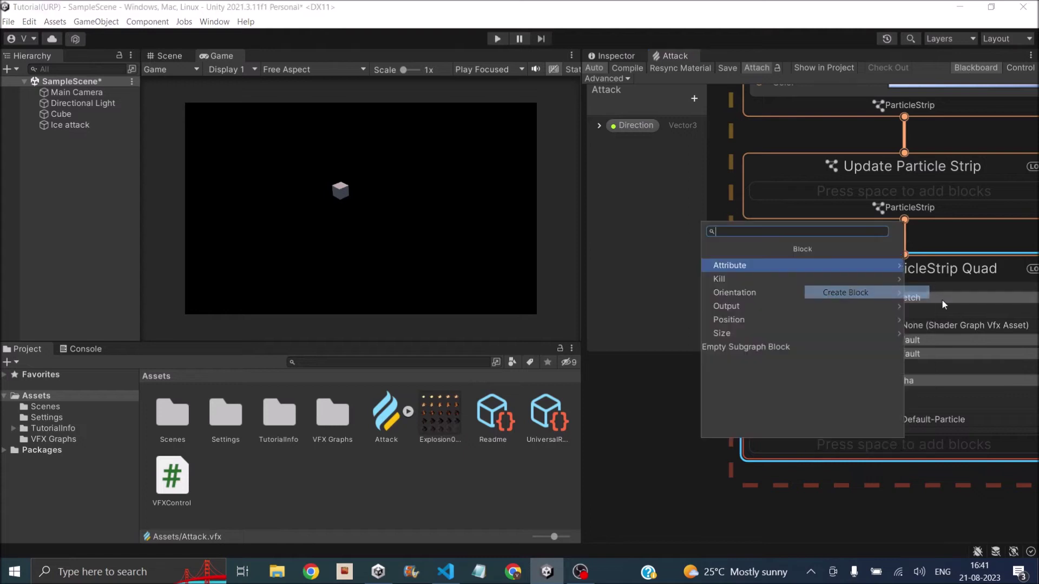
pyautogui.write('sizeov')
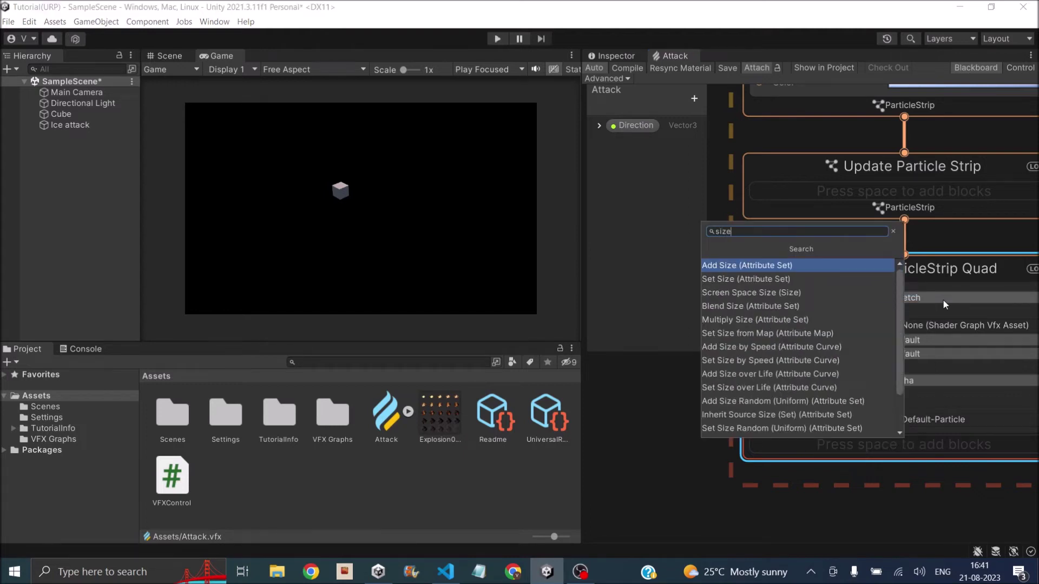
pyautogui.press('BackSpace')
pyautogui.press('BackSpace')
pyautogui.write('over')
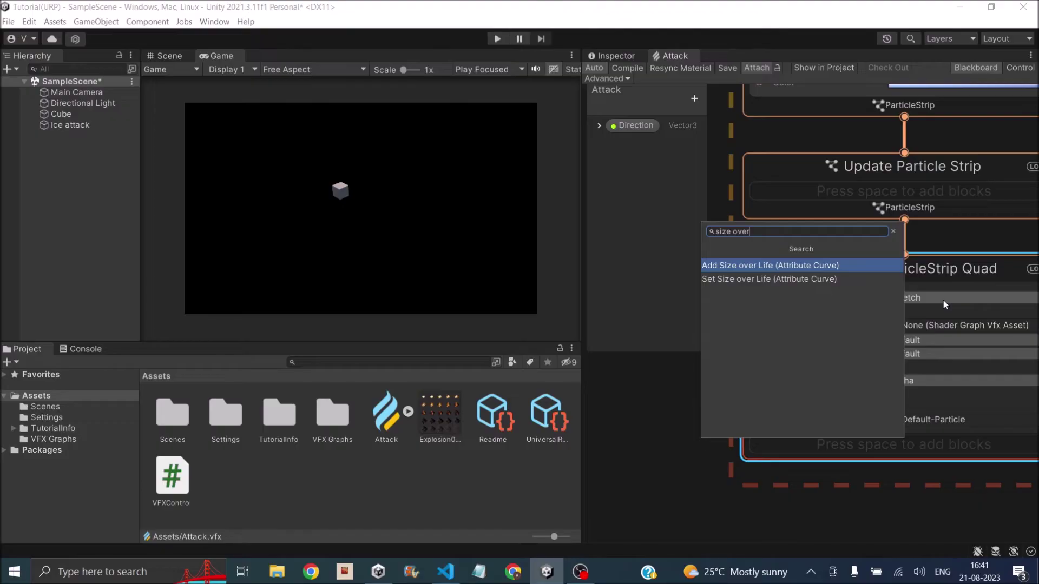
pyautogui.click(783, 265)
pyautogui.scroll(-2, 745, 489)
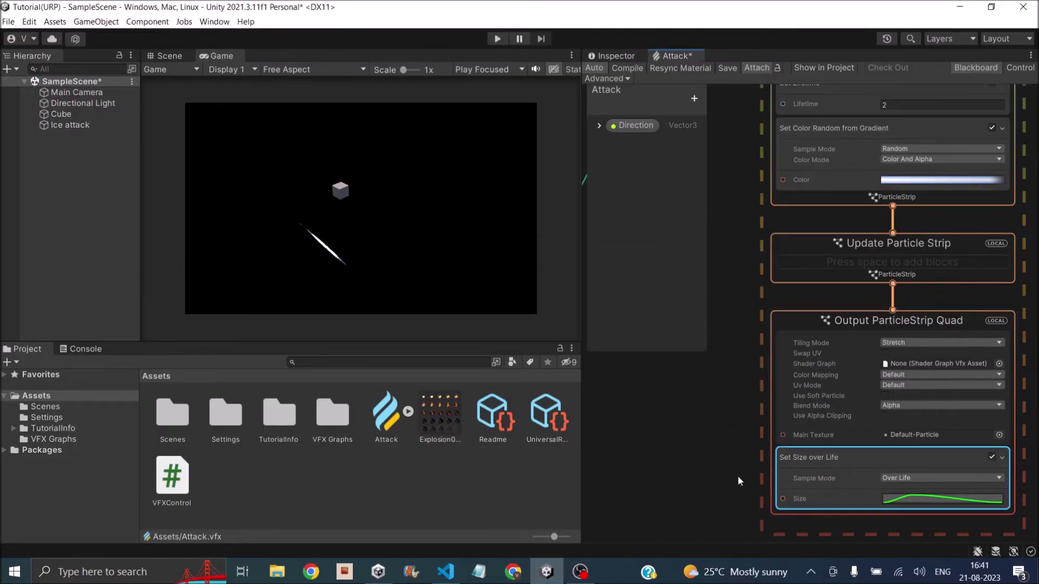
# Reshape the Size curve into a straight line falling from about 0.5 to nearly 0 at about 0.9, and save the graph.
pyautogui.moveTo(739, 448); pyautogui.dragTo(717, 355, button='middle')
pyautogui.click(900, 406)
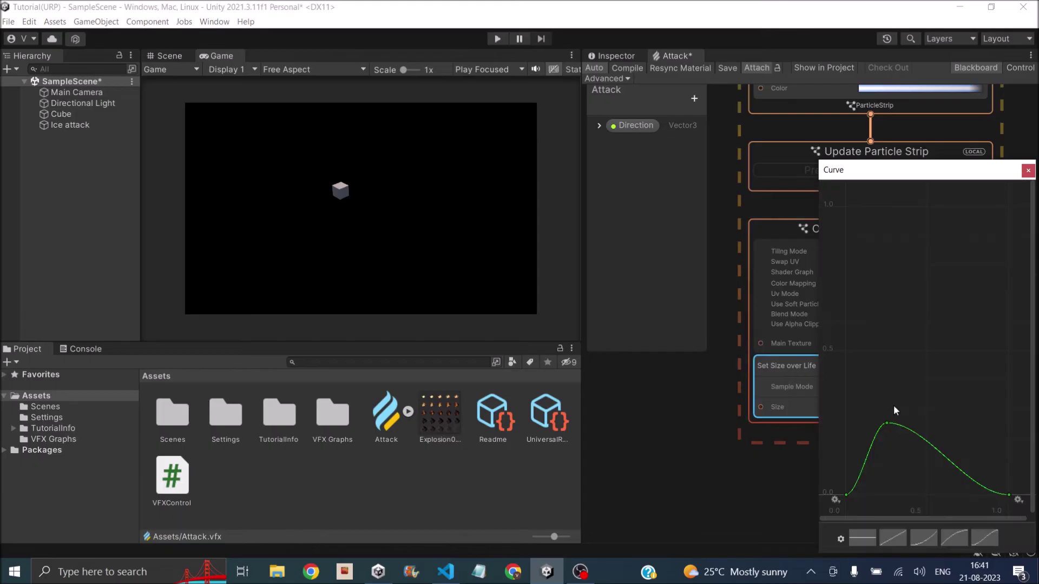
pyautogui.click(894, 539)
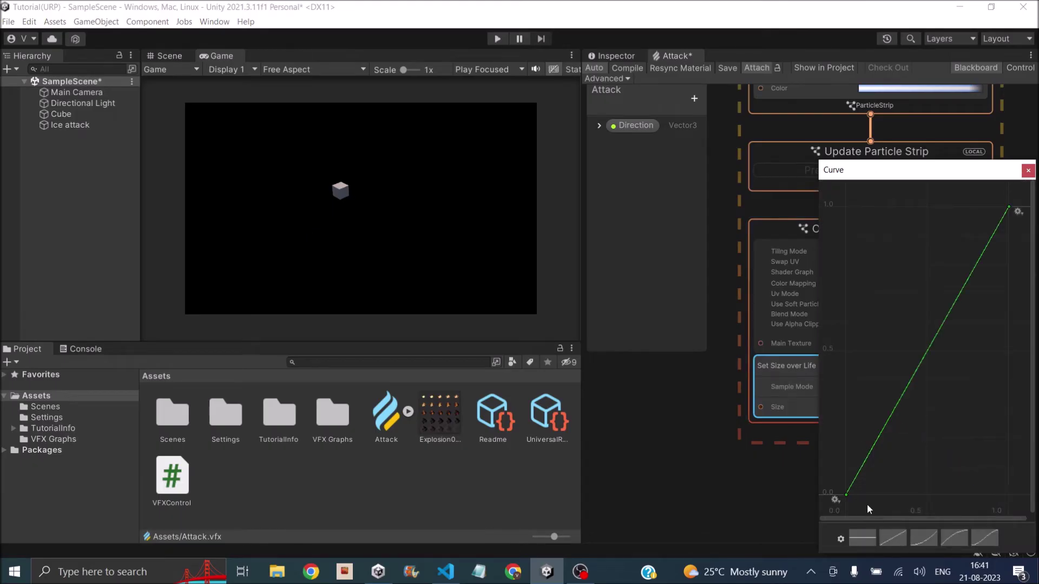
pyautogui.moveTo(846, 494); pyautogui.dragTo(846, 355)
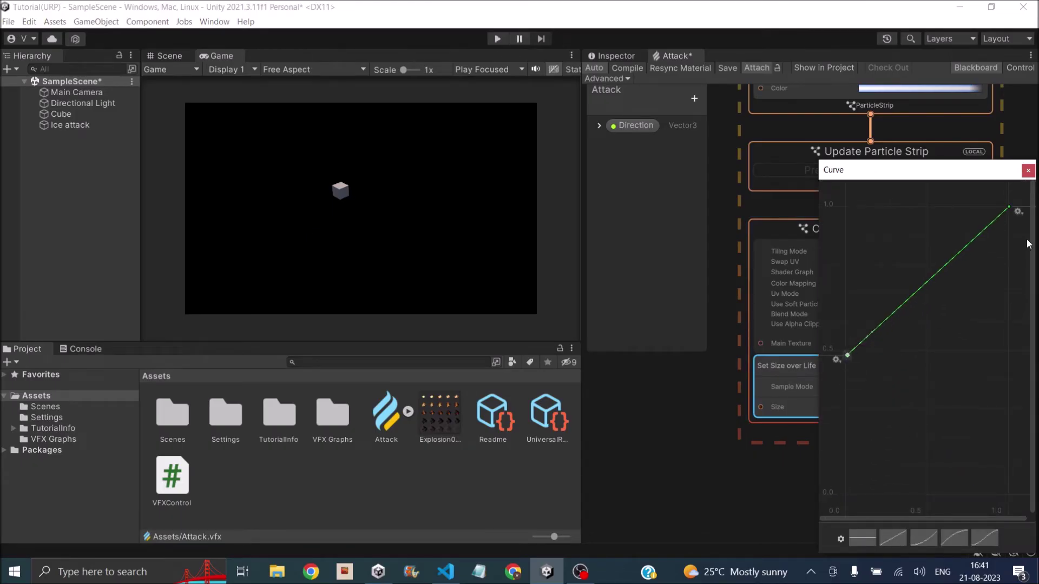
pyautogui.moveTo(1013, 209); pyautogui.dragTo(989, 485)
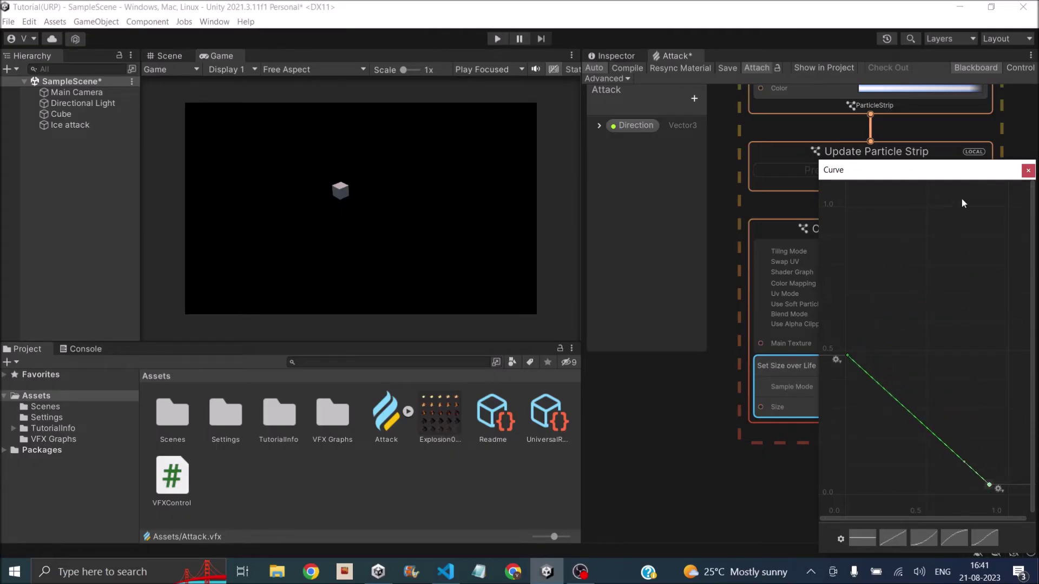
pyautogui.click(1027, 170)
pyautogui.click(728, 69)
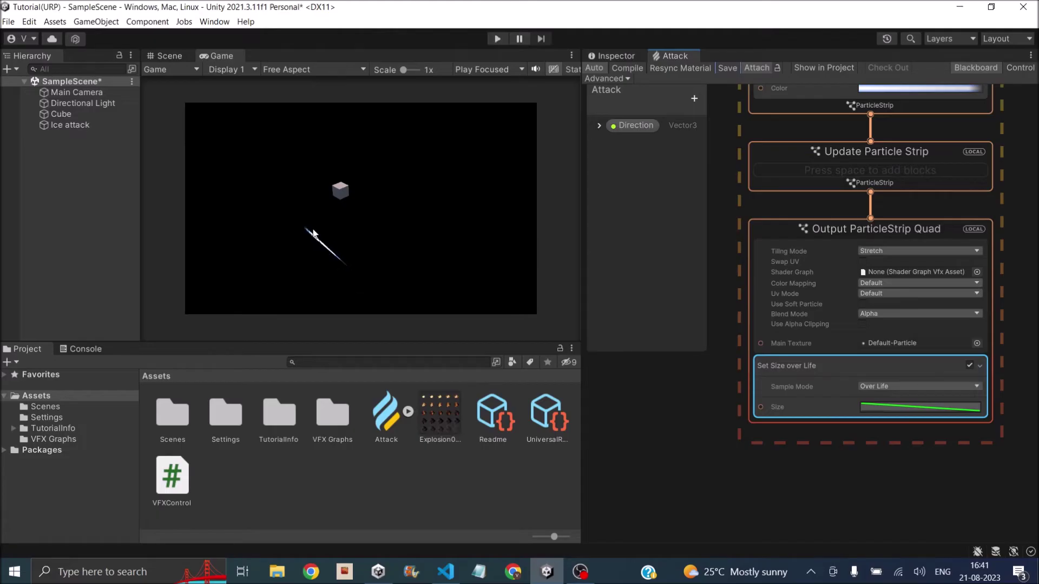
# Group all nodes of the particle and particle strip systems and title the group Trail.
pyautogui.scroll(-10, 822, 243)
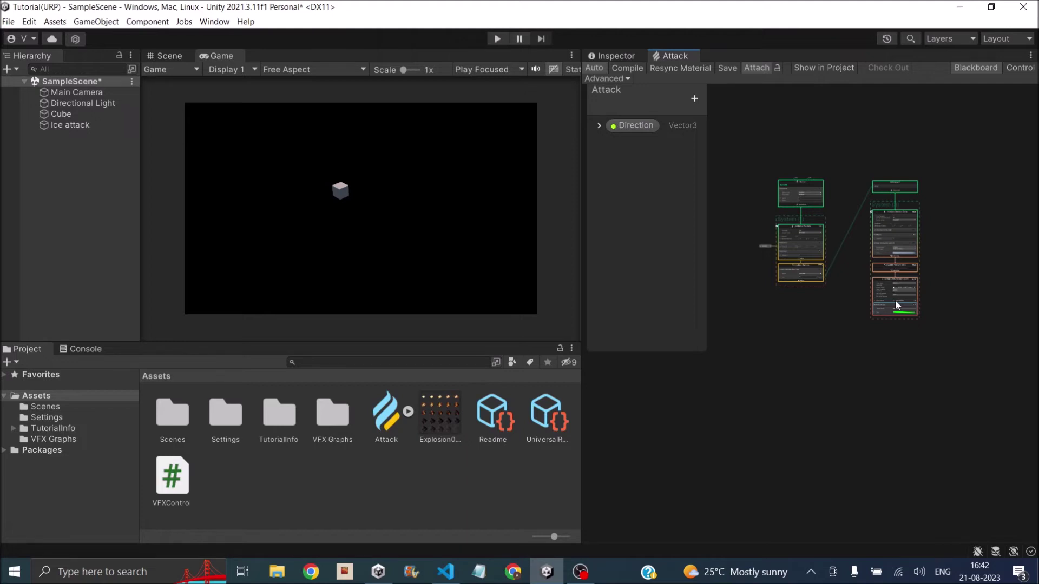
pyautogui.scroll(-2, 843, 333)
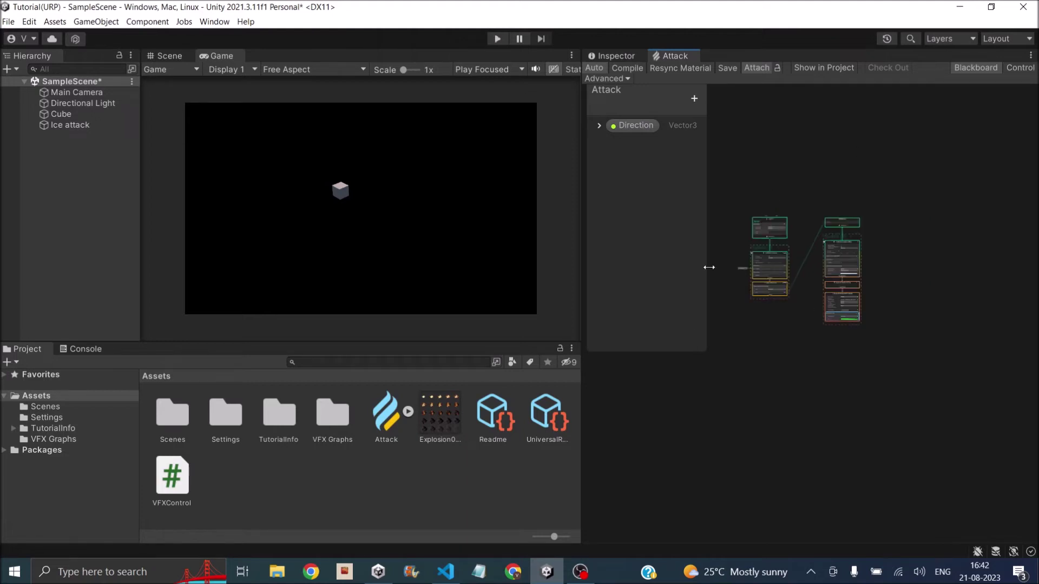
pyautogui.moveTo(739, 198); pyautogui.dragTo(871, 364)
pyautogui.rightClick(781, 224)
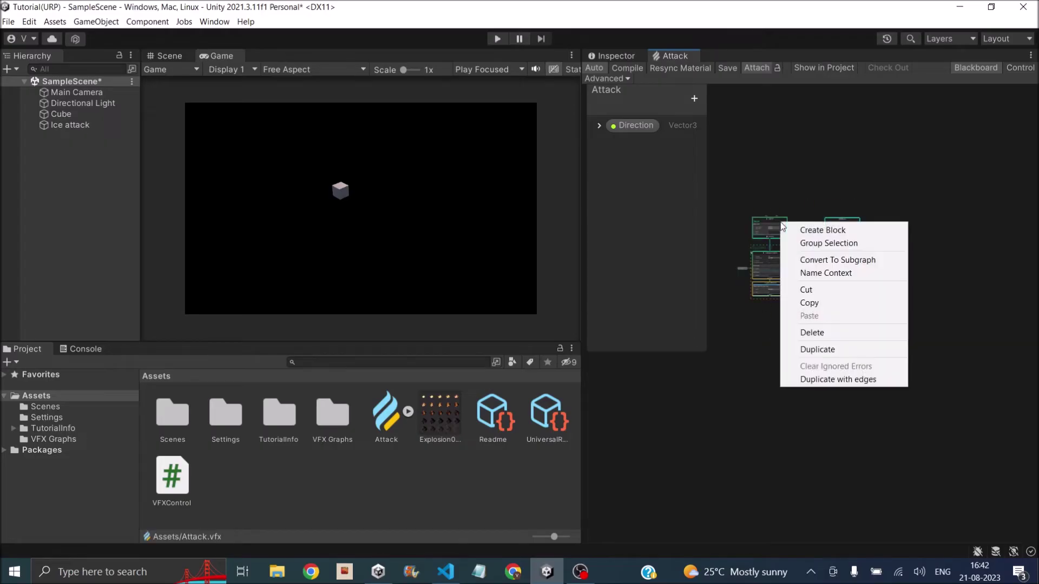
pyautogui.click(833, 242)
pyautogui.scroll(6, 791, 219)
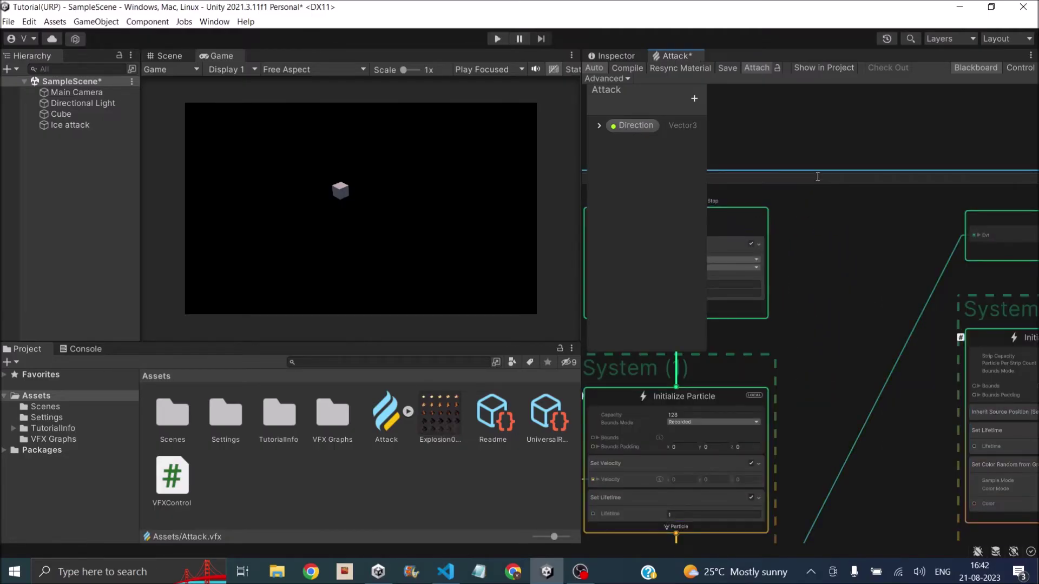
pyautogui.scroll(-8, 897, 427)
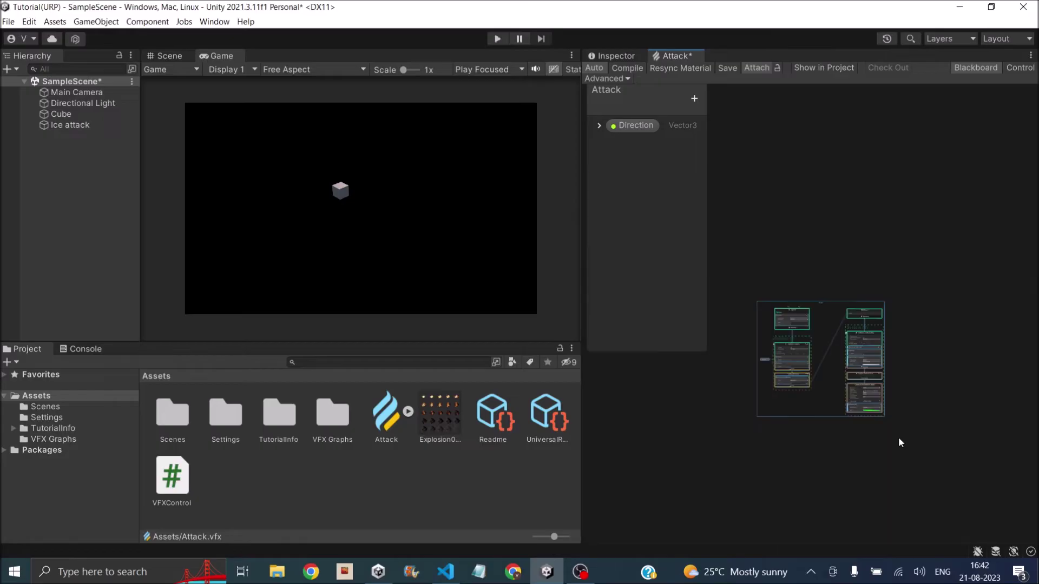
# Duplicate the Trail group with its nodes beside the original and retitle the copy with a name starting with "ICE C".
pyautogui.moveTo(784, 261); pyautogui.dragTo(946, 307)
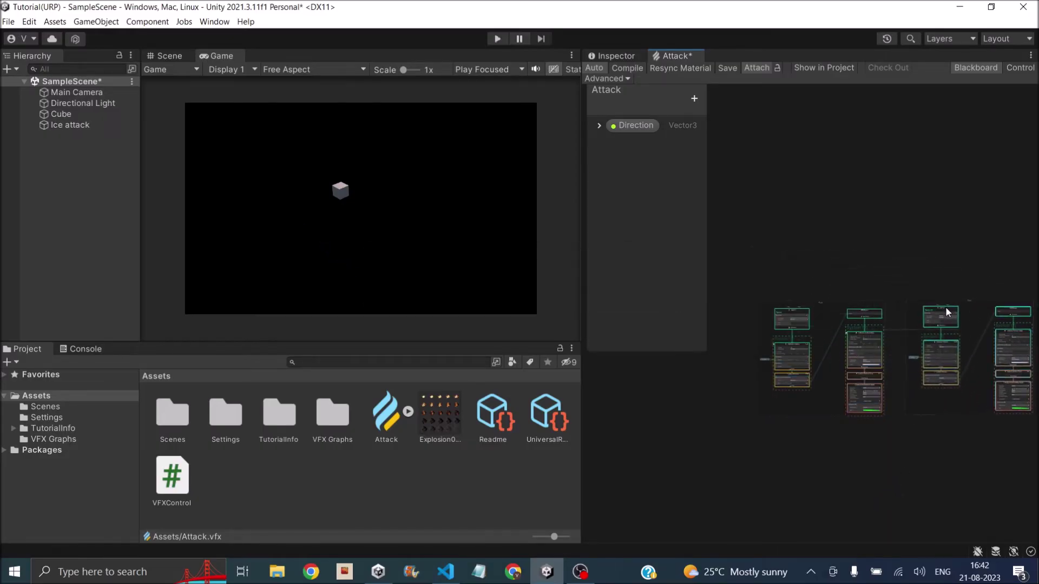
pyautogui.moveTo(937, 438); pyautogui.dragTo(826, 439, button='middle')
pyautogui.scroll(4, 872, 316)
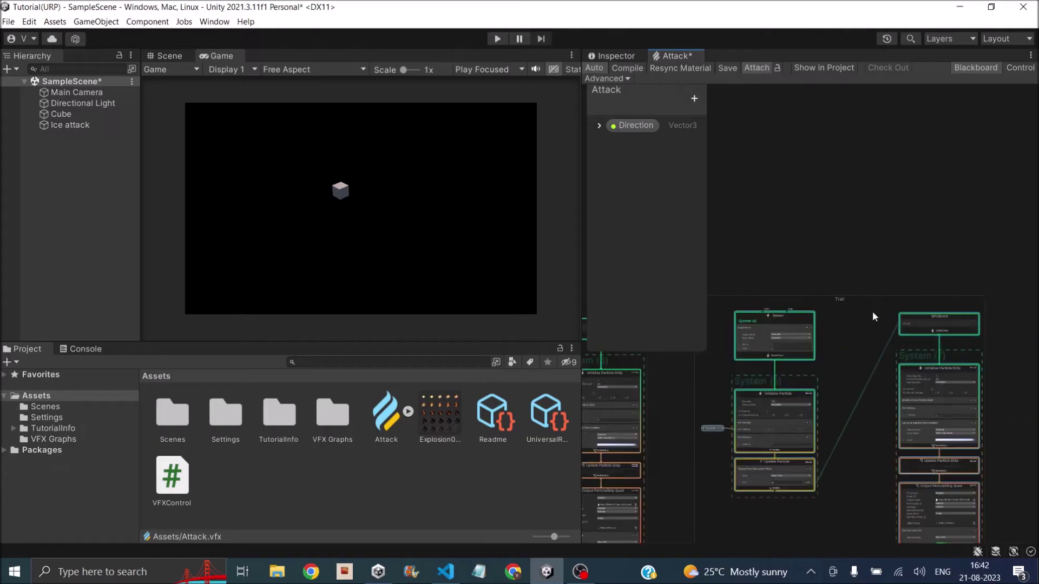
pyautogui.click(839, 301)
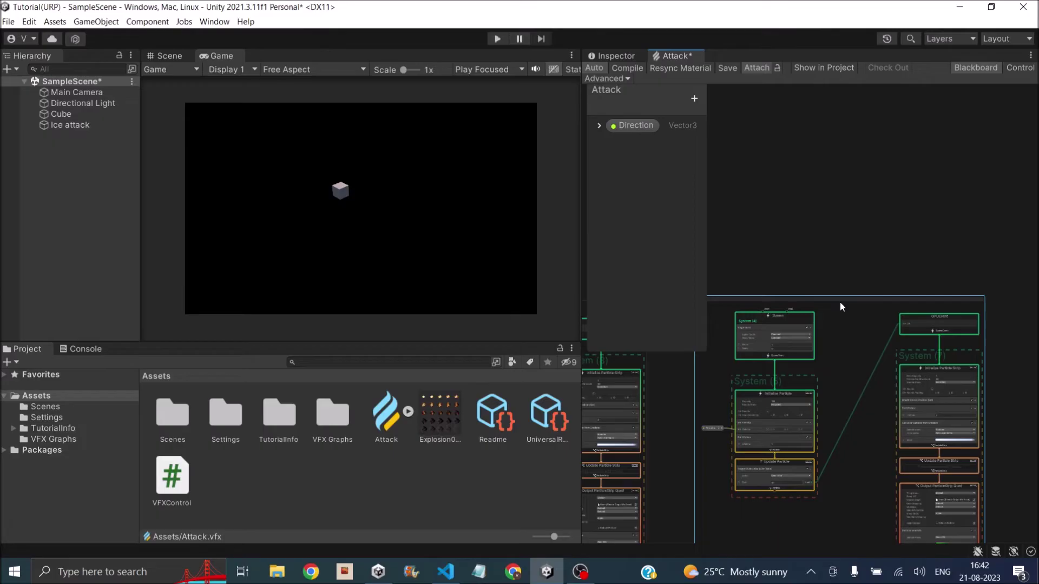
pyautogui.scroll(-3, 797, 406)
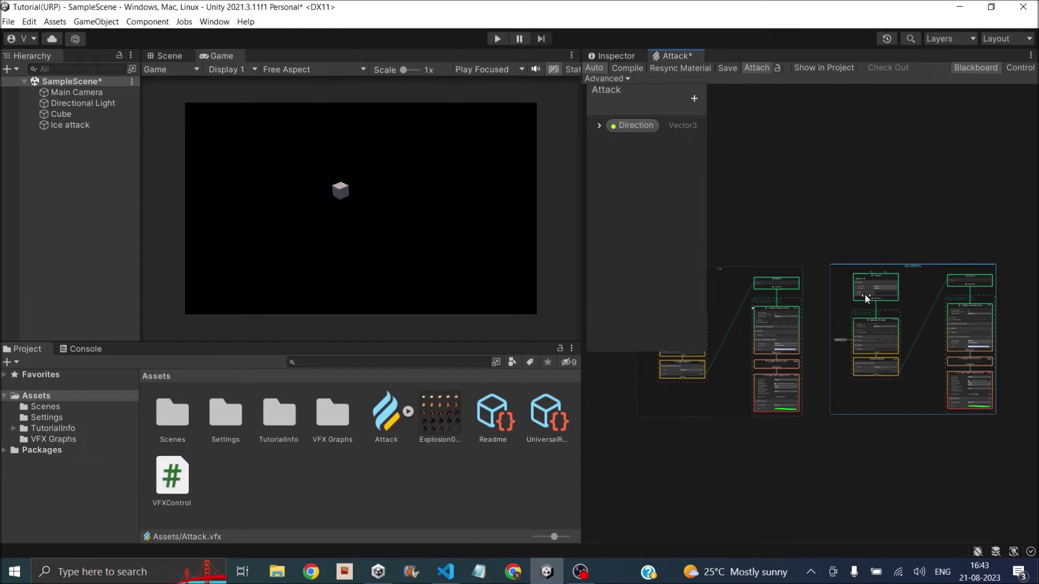
# Delete the Spawn context with its Single Burst block from the duplicated ice group.
pyautogui.scroll(5, 874, 292)
pyautogui.moveTo(753, 186); pyautogui.dragTo(1004, 359)
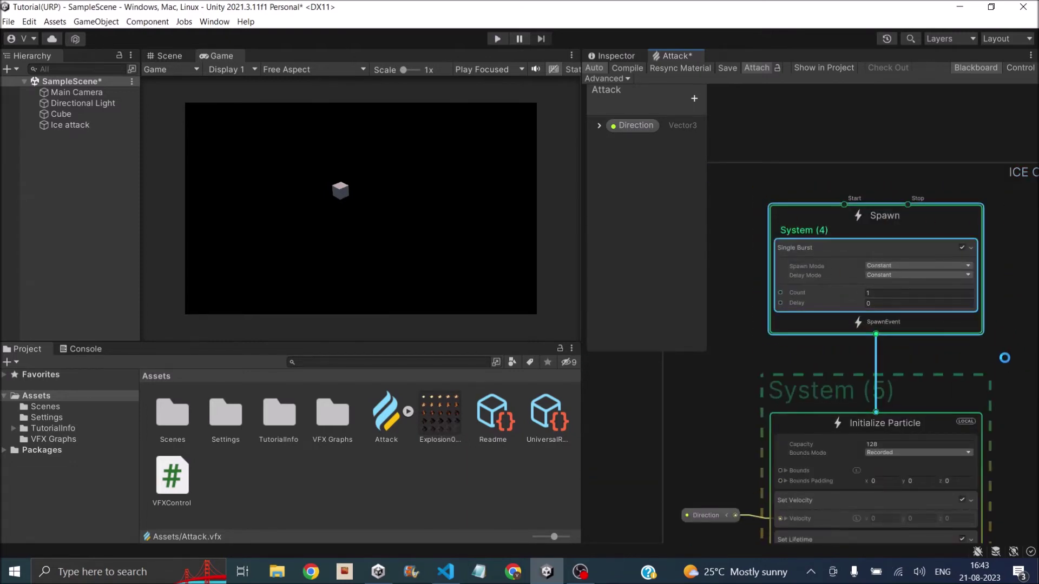
pyautogui.press('Delete')
# Add a GPUEvent context above the ice group's Initialize Particle context and connect its SpawnEvent output to it.
pyautogui.rightClick(862, 261)
pyautogui.click(874, 264)
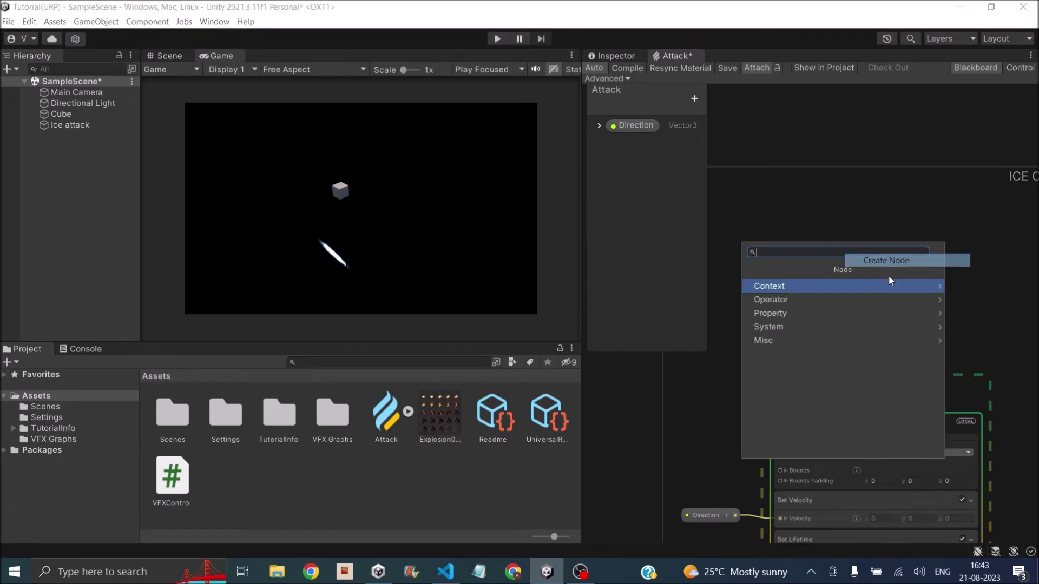
pyautogui.write('gpu')
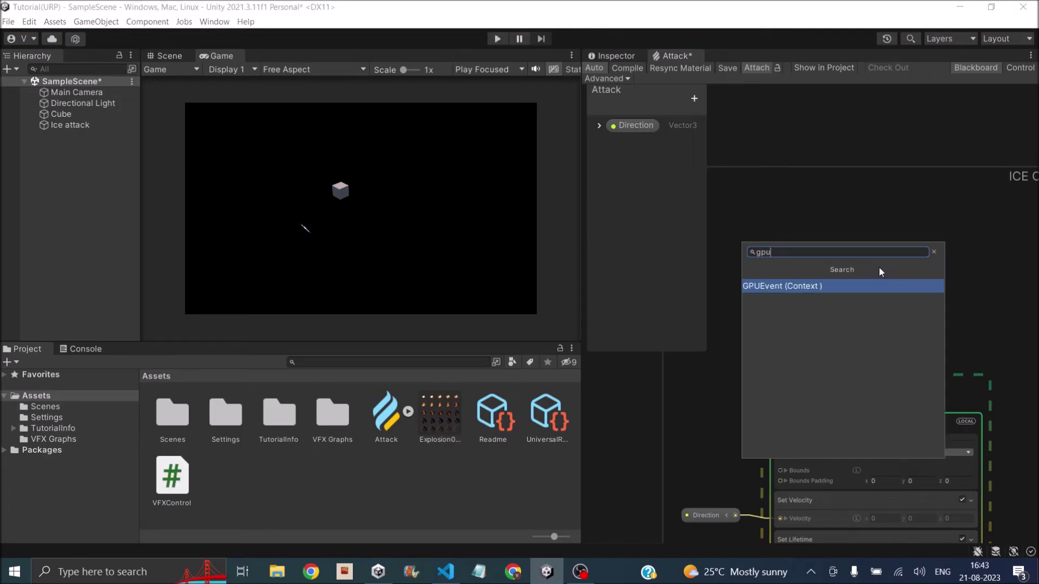
pyautogui.click(834, 287)
pyautogui.moveTo(888, 261); pyautogui.dragTo(872, 258)
pyautogui.moveTo(870, 312); pyautogui.dragTo(875, 412)
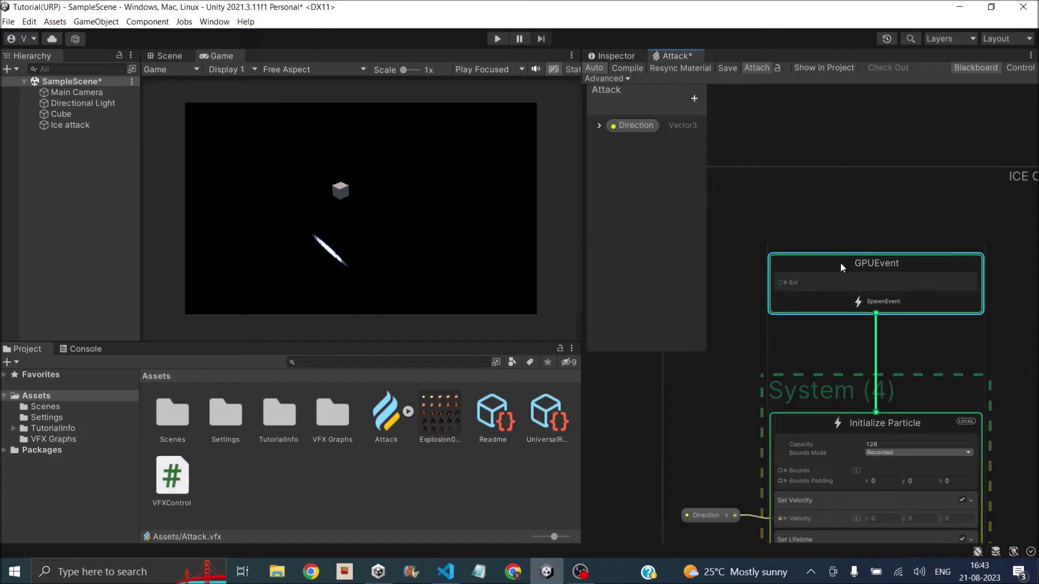
# Delete the Set Velocity and Set Lifetime blocks from the ice group's Initialize Particle context.
pyautogui.scroll(2, 752, 333)
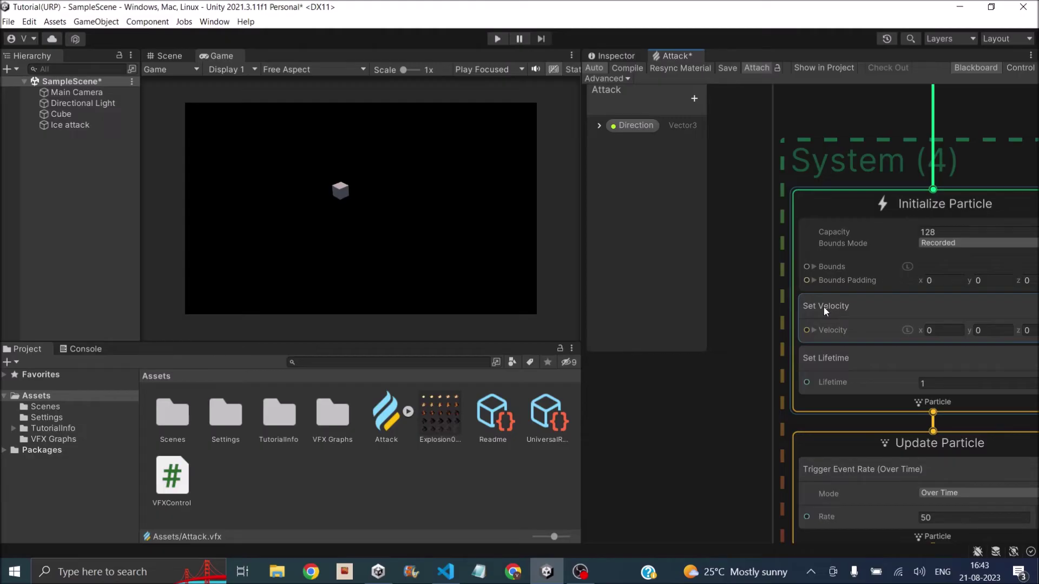
pyautogui.click(880, 304)
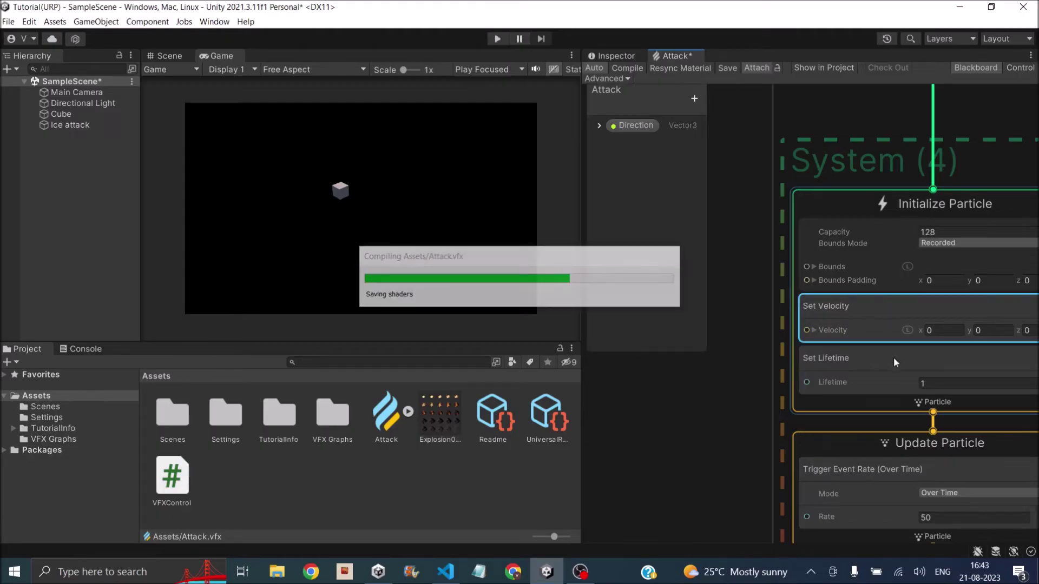
pyautogui.press('Delete')
pyautogui.click(900, 306)
pyautogui.press('Delete')
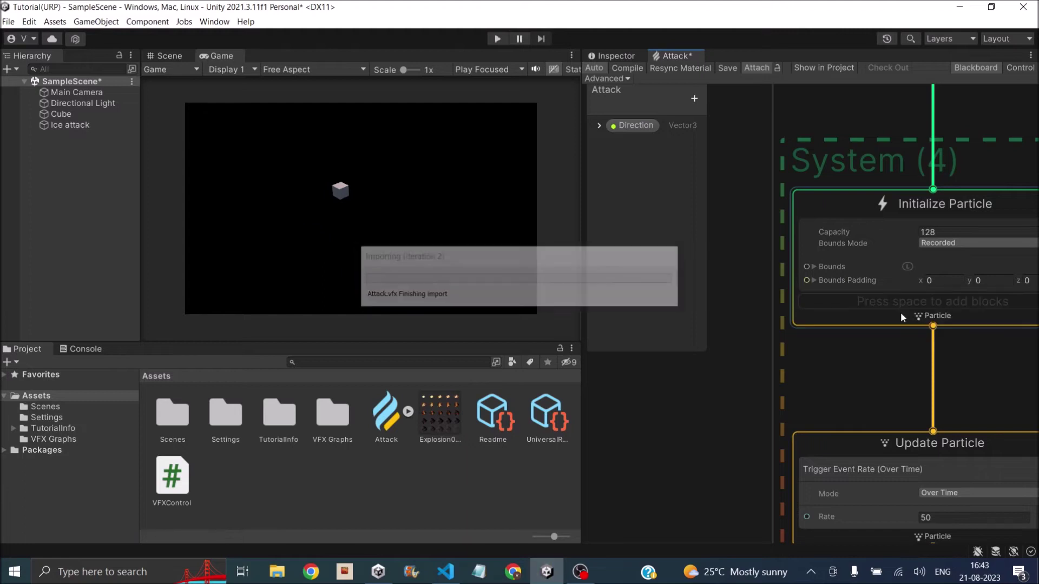
# Add a Set Velocity Random (Per-component) block to the ice group's Initialize Particle context.
pyautogui.rightClick(889, 307)
pyautogui.click(920, 318)
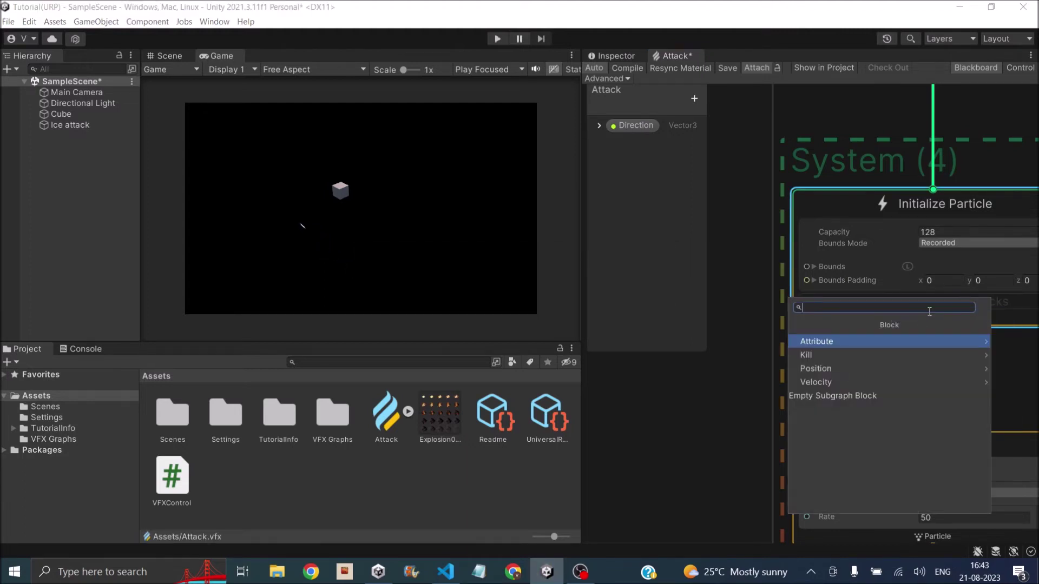
pyautogui.write('velocit')
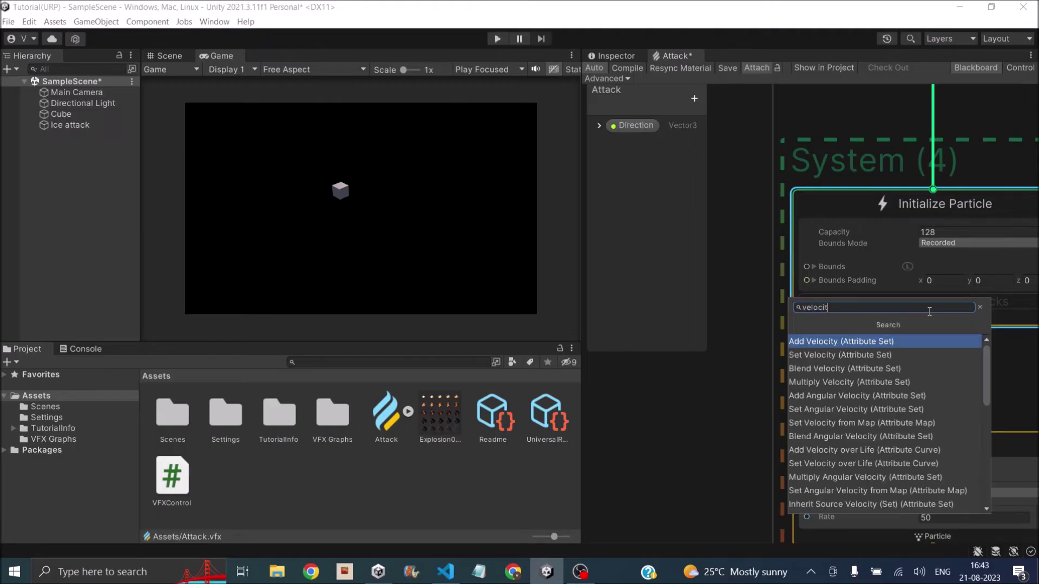
pyautogui.write('y random')
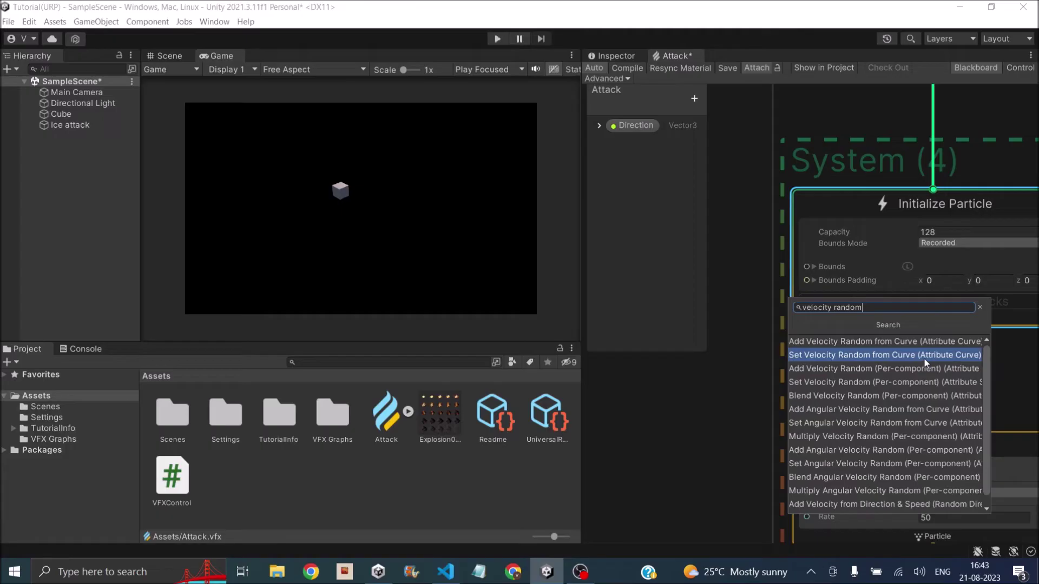
pyautogui.click(885, 381)
# Set the random velocity range of the ice particles to A (-3, 5, -3) and B (3, 7, 3).
pyautogui.click(835, 327)
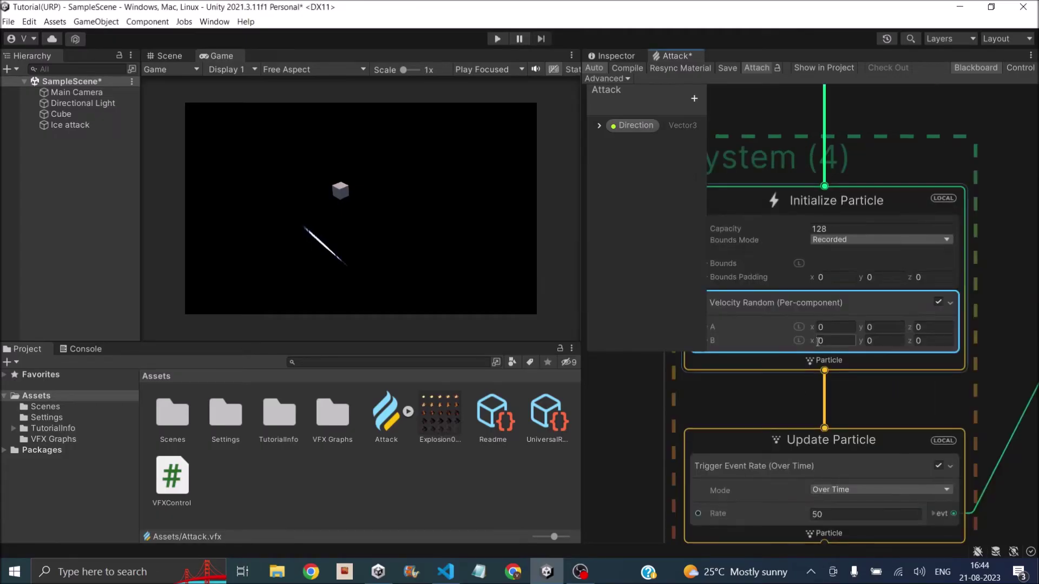
pyautogui.write('-3')
pyautogui.click(846, 340)
pyautogui.write('3')
pyautogui.click(924, 324)
pyautogui.write('-3')
pyautogui.click(925, 340)
pyautogui.write('3')
pyautogui.click(891, 327)
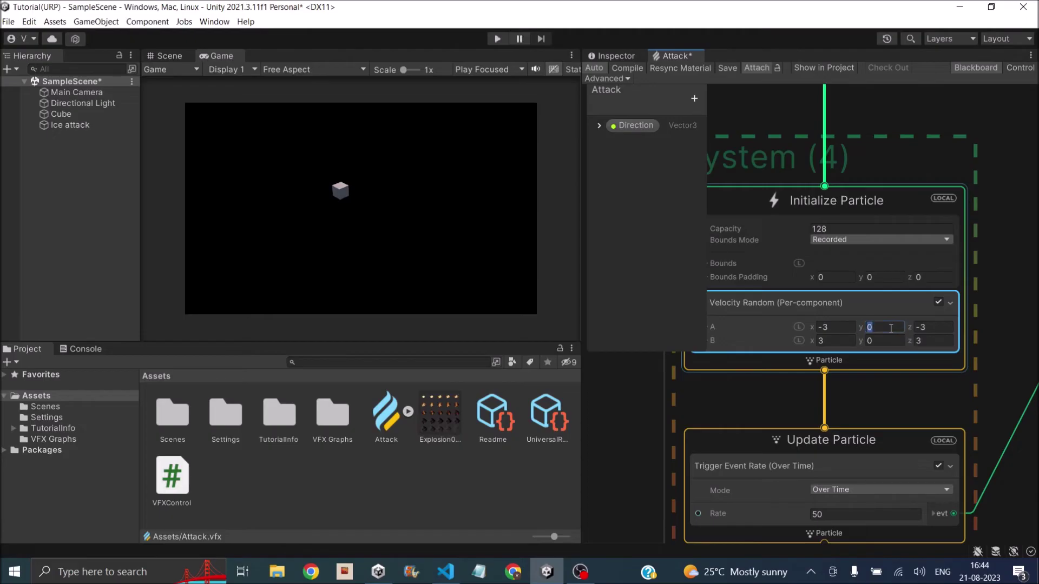
pyautogui.write('5')
pyautogui.click(877, 340)
pyautogui.write('7')
# Add an Inherit Source Position (Set) block to the ice group's Initialize Particle context.
pyautogui.scroll(-3, 880, 351)
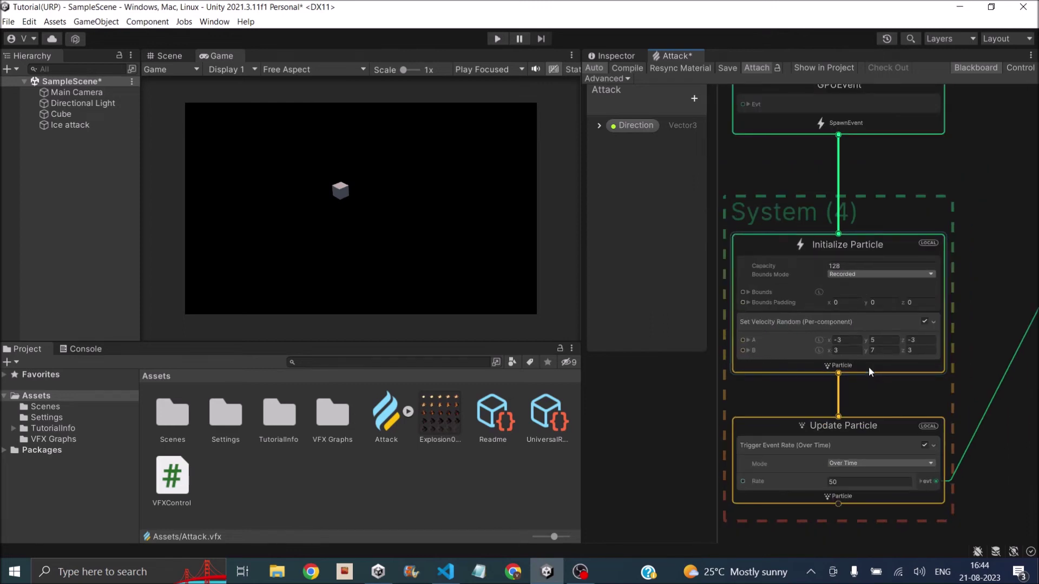
pyautogui.rightClick(892, 369)
pyautogui.click(922, 371)
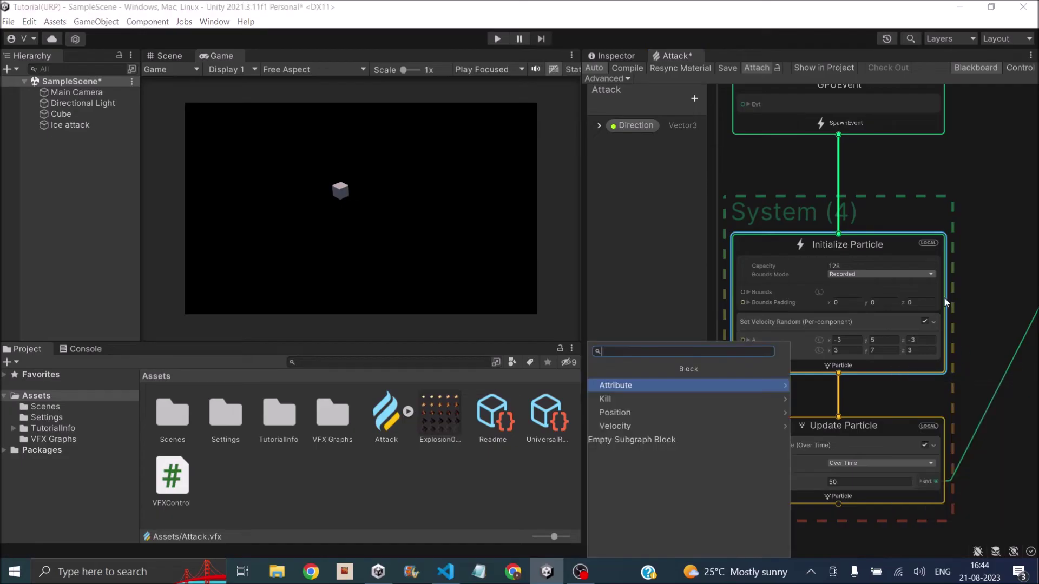
pyautogui.write('inher')
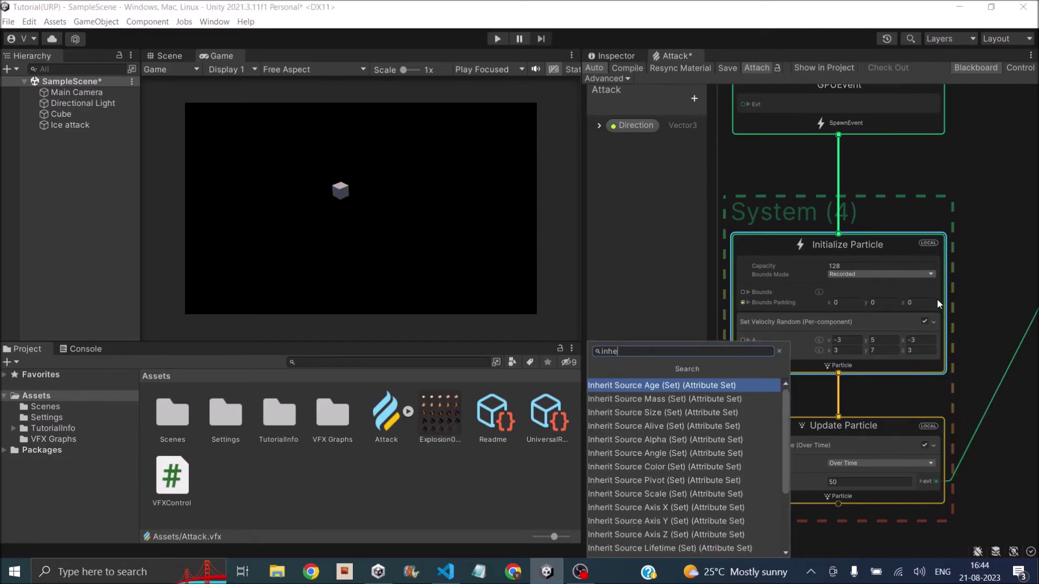
pyautogui.write('pos')
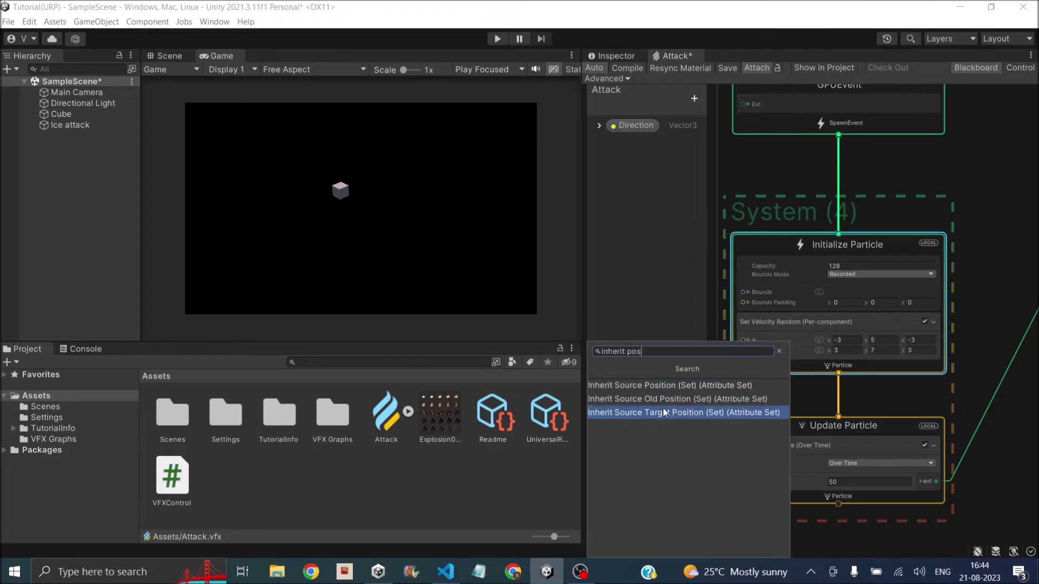
pyautogui.click(667, 385)
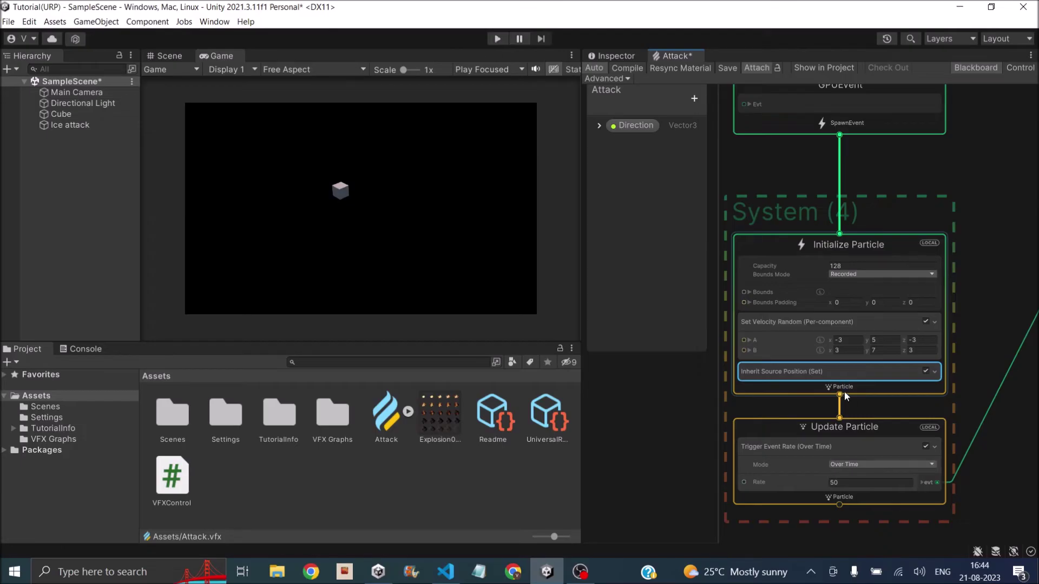
# Add a Set Lifetime Random (Uniform) block to the ice group's Initialize Particle context, ranging from 1 to 3.
pyautogui.scroll(2, 844, 400)
pyautogui.rightClick(900, 390)
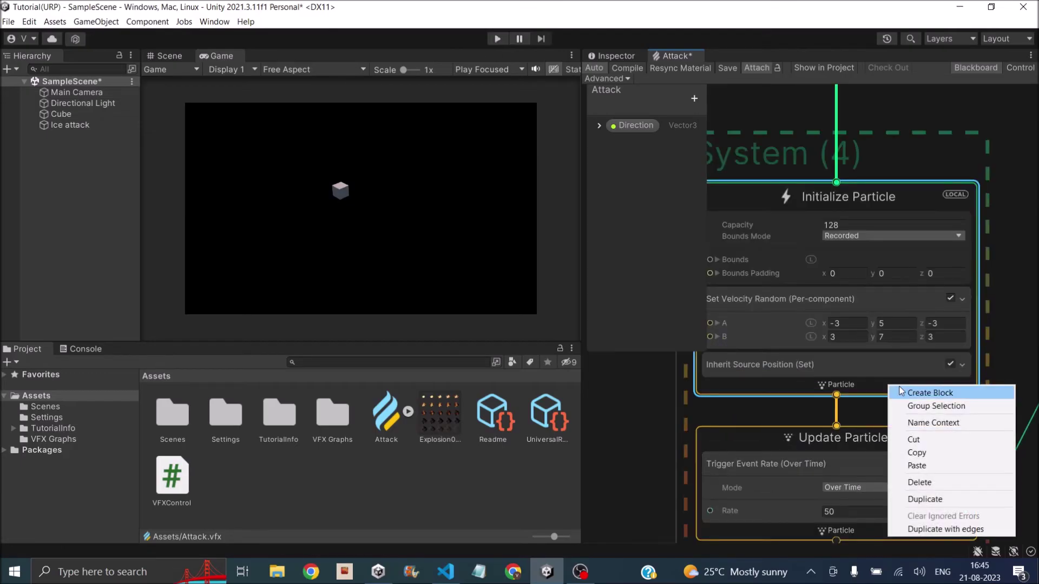
pyautogui.click(902, 392)
pyautogui.write('set random life')
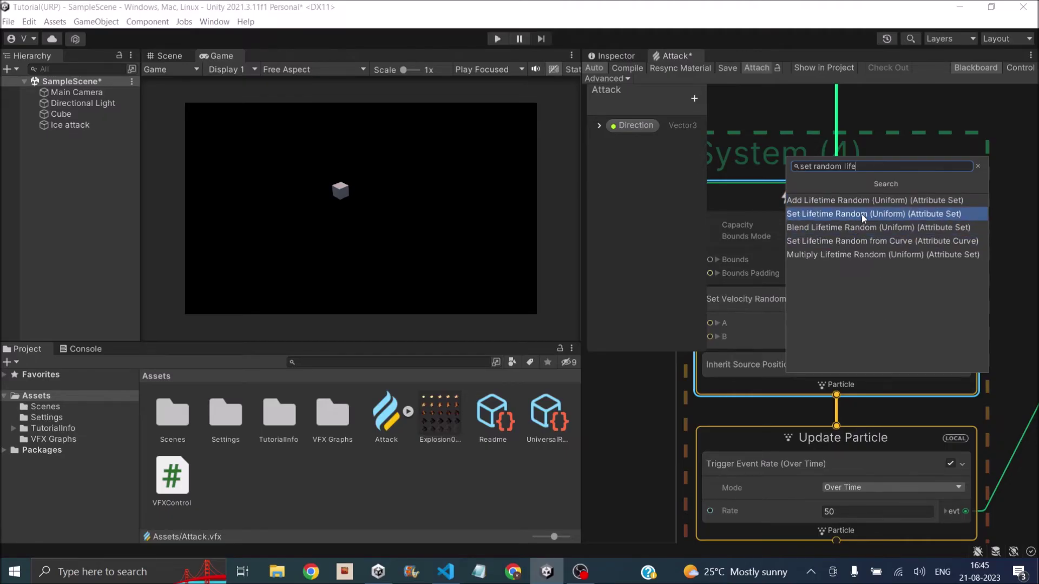
pyautogui.click(862, 214)
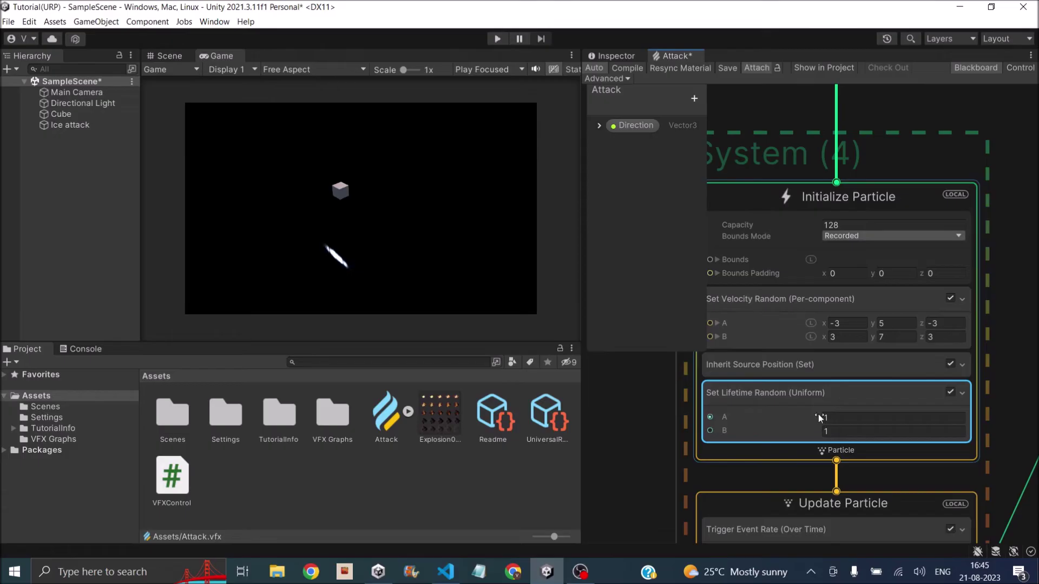
pyautogui.click(826, 417)
pyautogui.click(863, 428)
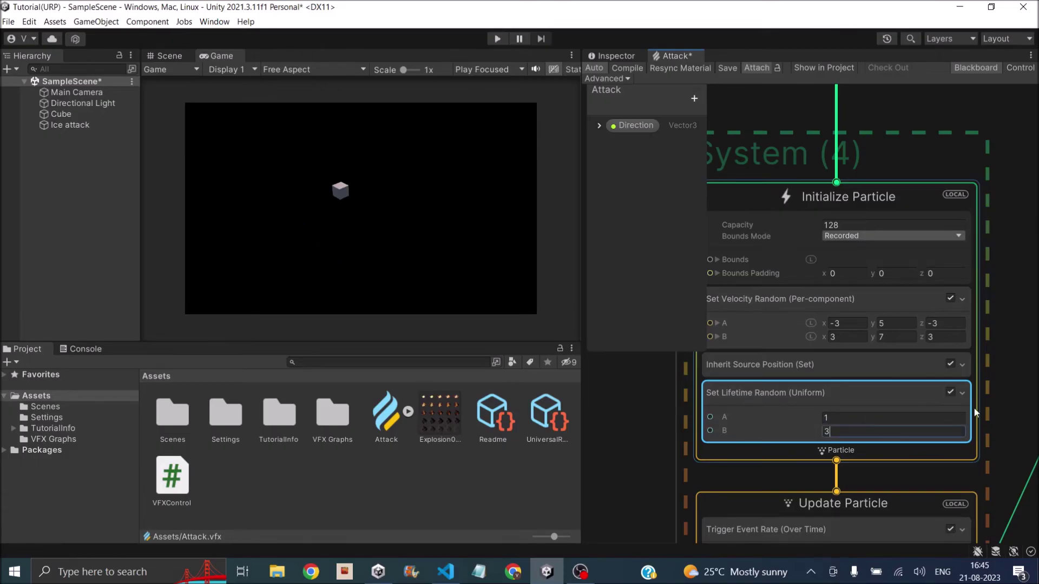
# Add an Orient: Face Camera Position block to the ice group's Output ParticleStrip Quad context.
pyautogui.scroll(-3, 974, 408)
pyautogui.moveTo(1001, 410); pyautogui.dragTo(942, 255, button='middle')
pyautogui.scroll(3, 807, 390)
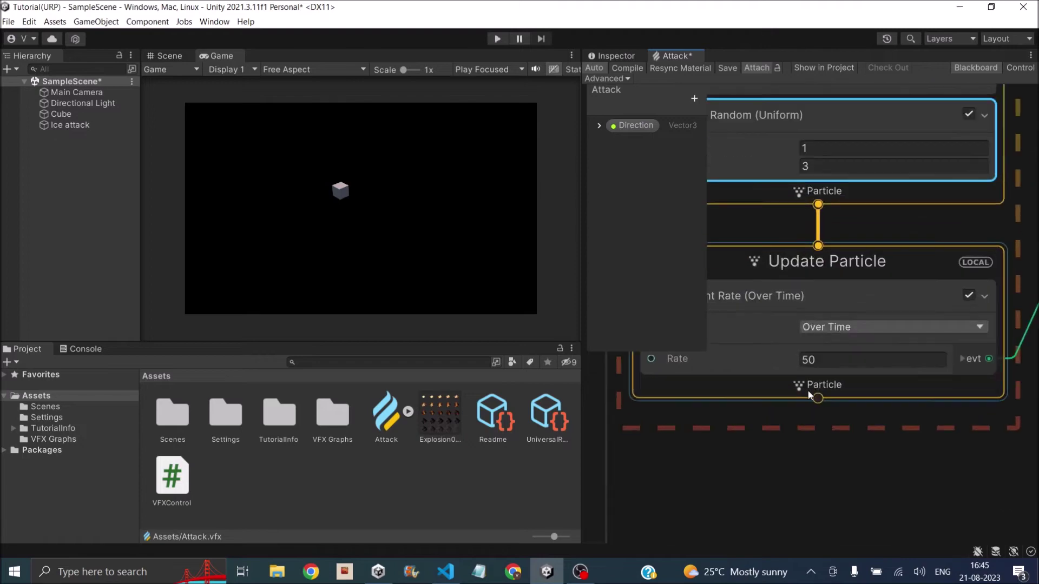
pyautogui.scroll(-2, 807, 390)
pyautogui.scroll(-3, 826, 350)
pyautogui.moveTo(929, 374); pyautogui.dragTo(840, 403, button='middle')
pyautogui.scroll(3, 848, 416)
pyautogui.scroll(-3, 920, 420)
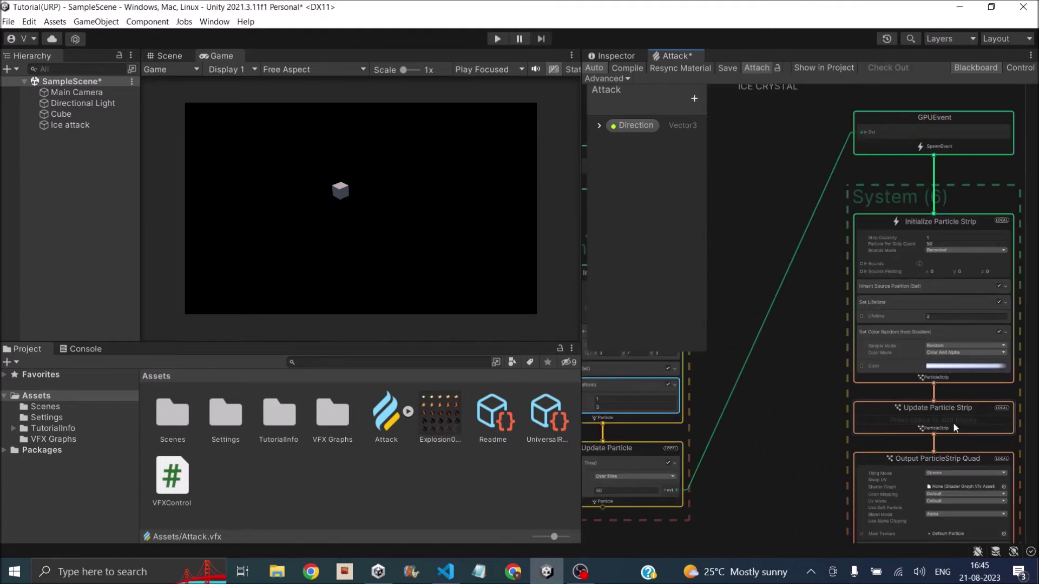
pyautogui.scroll(3, 868, 385)
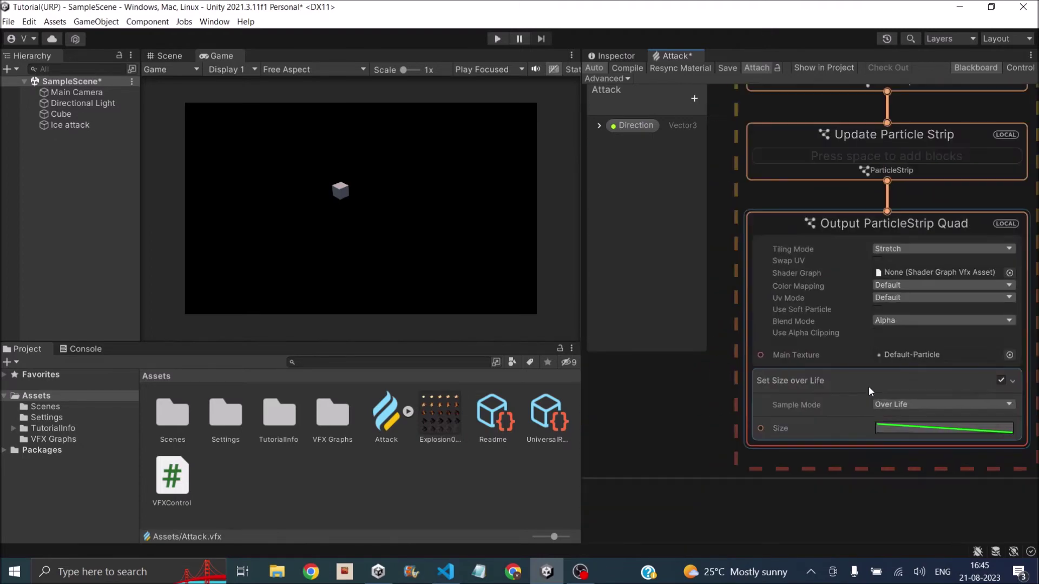
pyautogui.rightClick(806, 442)
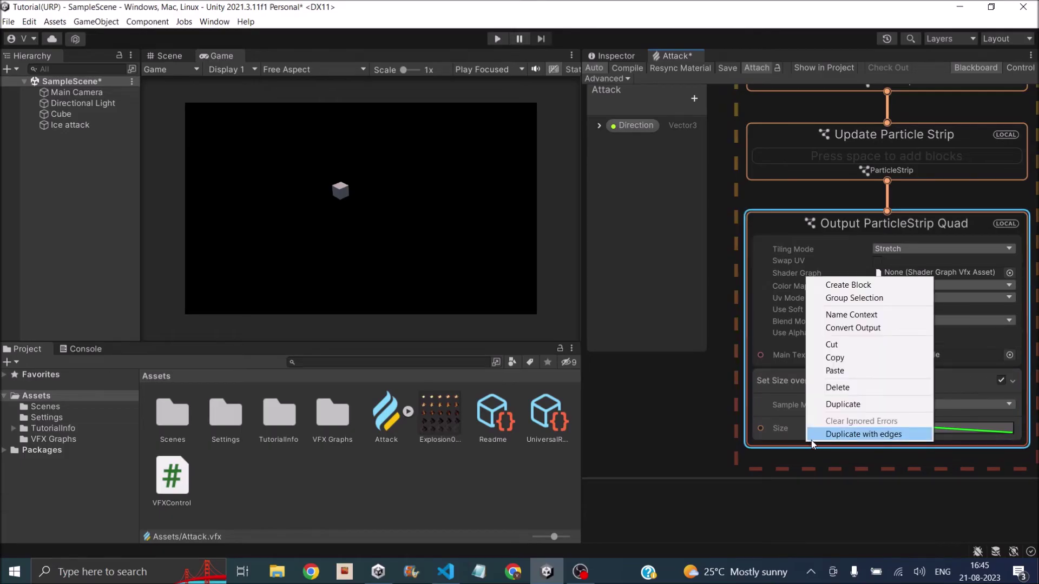
pyautogui.click(872, 287)
pyautogui.write('orien')
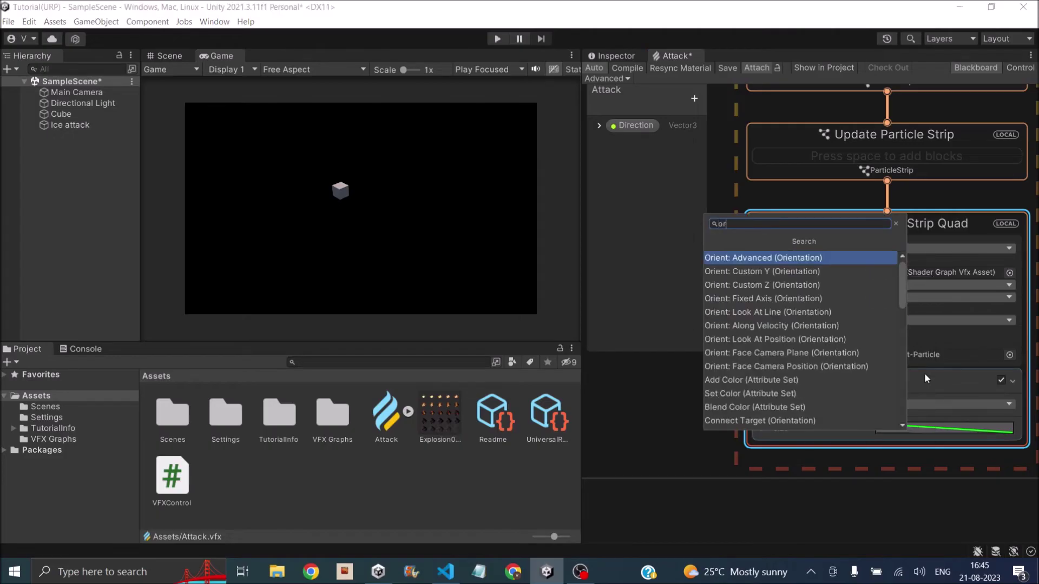
pyautogui.click(786, 370)
# Add an Orient: Face Camera Position block to the original Trail group's Output ParticleStrip Quad context.
pyautogui.scroll(-3, 804, 431)
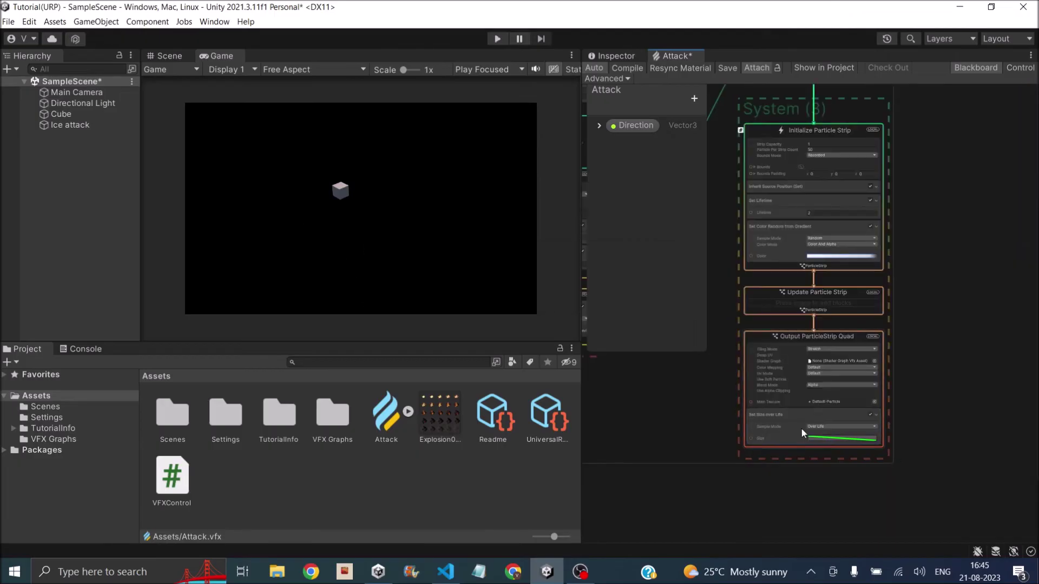
pyautogui.scroll(4, 803, 431)
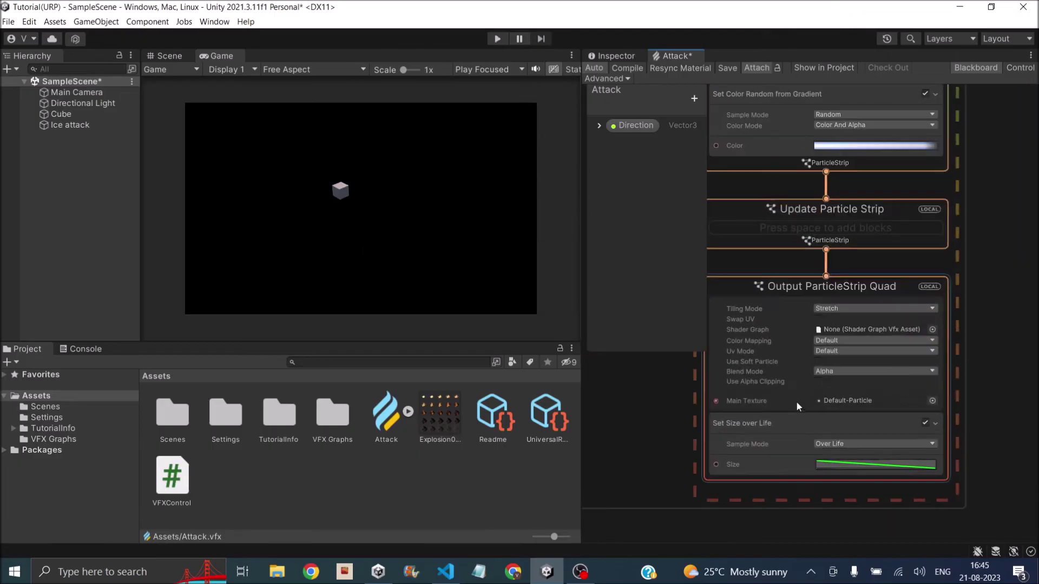
pyautogui.rightClick(793, 476)
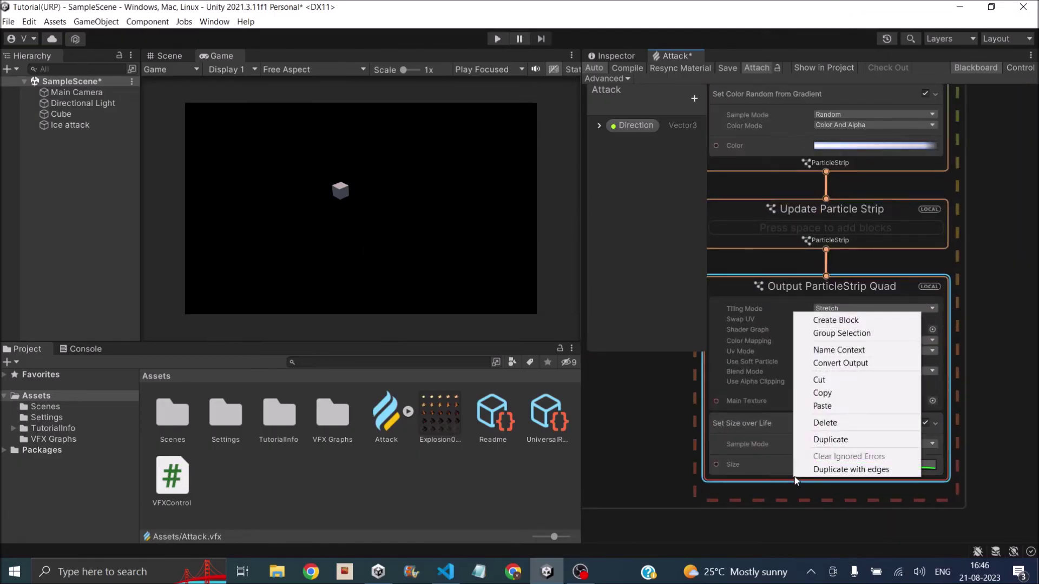
pyautogui.click(860, 322)
pyautogui.write('ori')
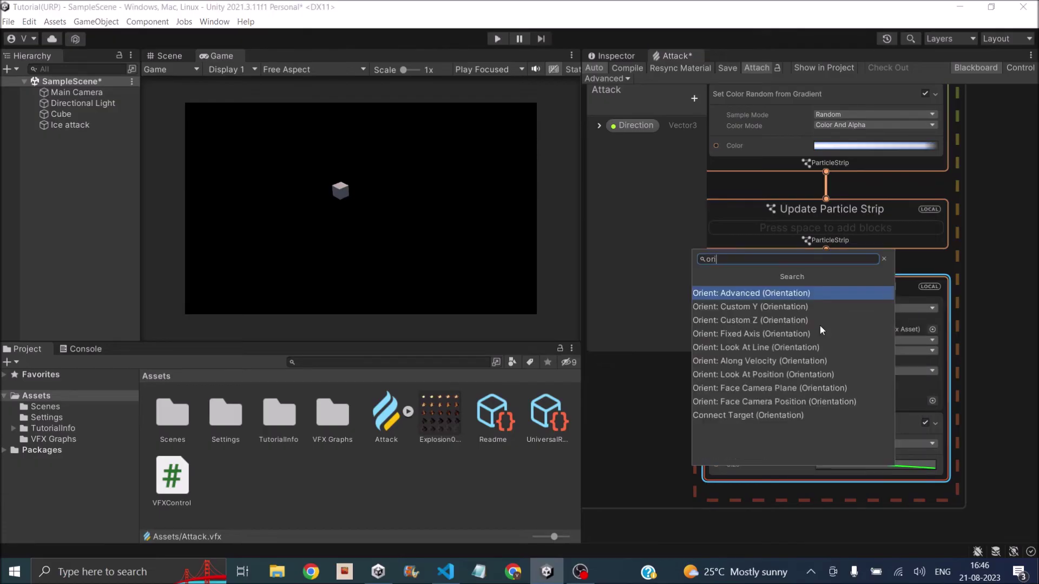
pyautogui.write('ent ca')
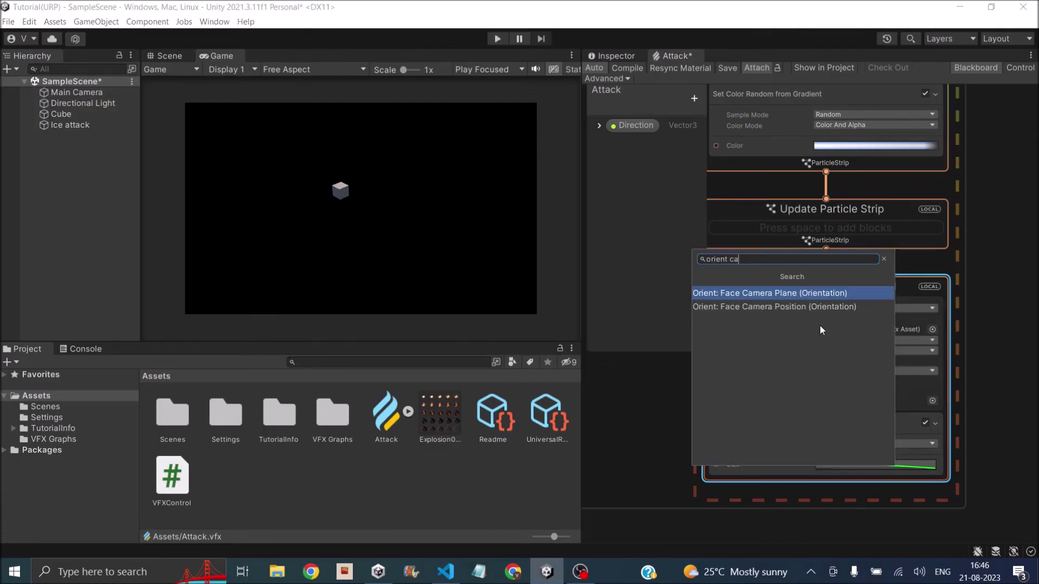
pyautogui.click(771, 307)
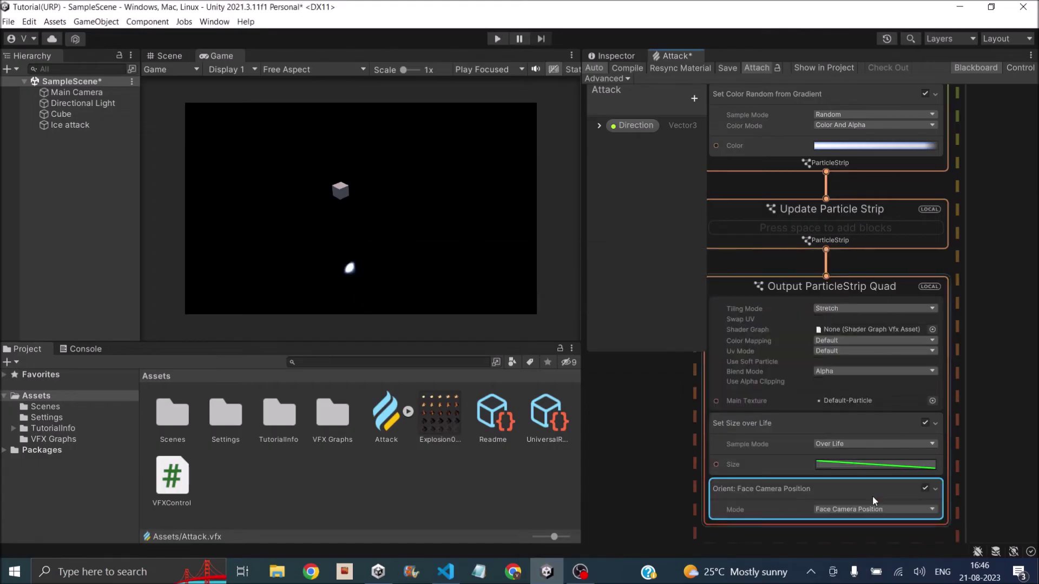
# Add a Trigger Event On Die block to the Trail group's Update Particle context and change its Count value.
pyautogui.scroll(-5, 907, 277)
pyautogui.scroll(5, 763, 389)
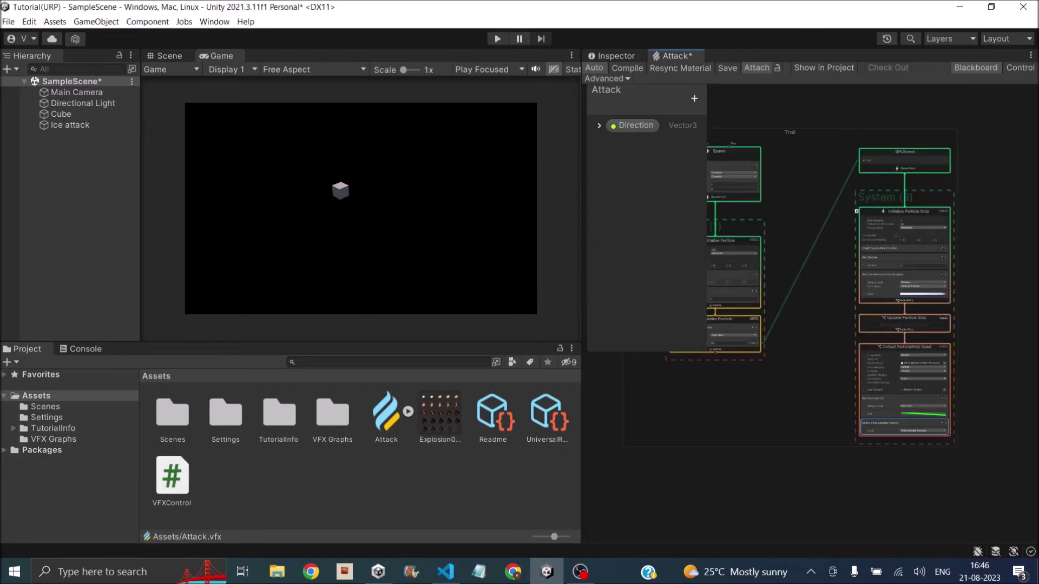
pyautogui.scroll(3, 820, 352)
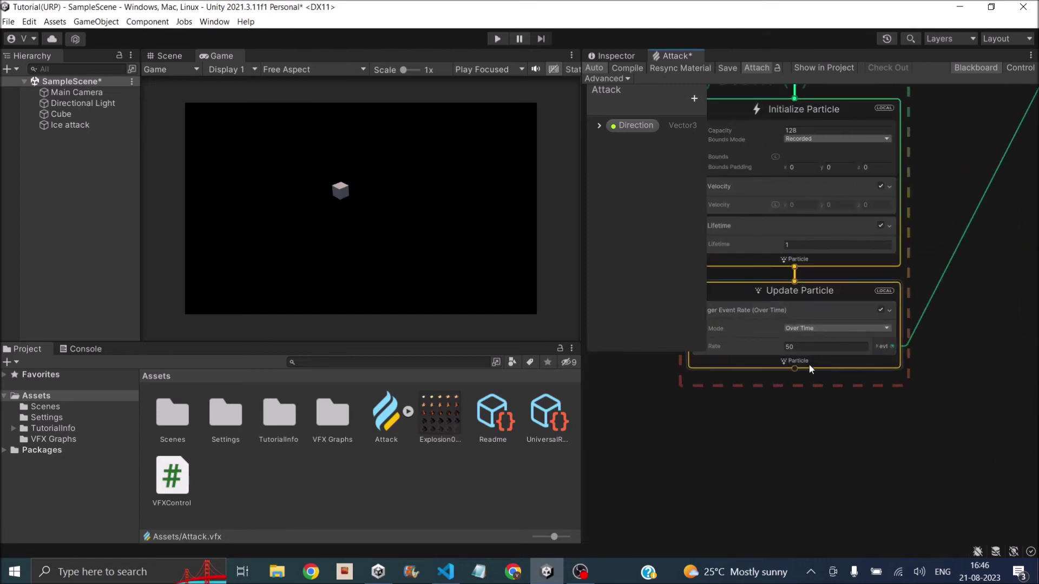
pyautogui.scroll(-5, 807, 210)
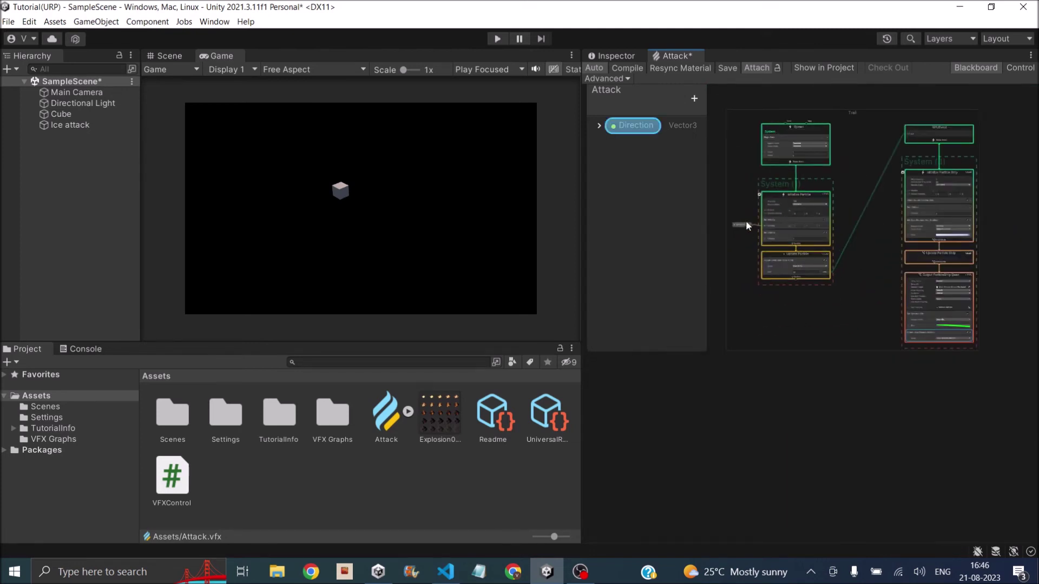
pyautogui.scroll(6, 787, 279)
pyautogui.rightClick(785, 274)
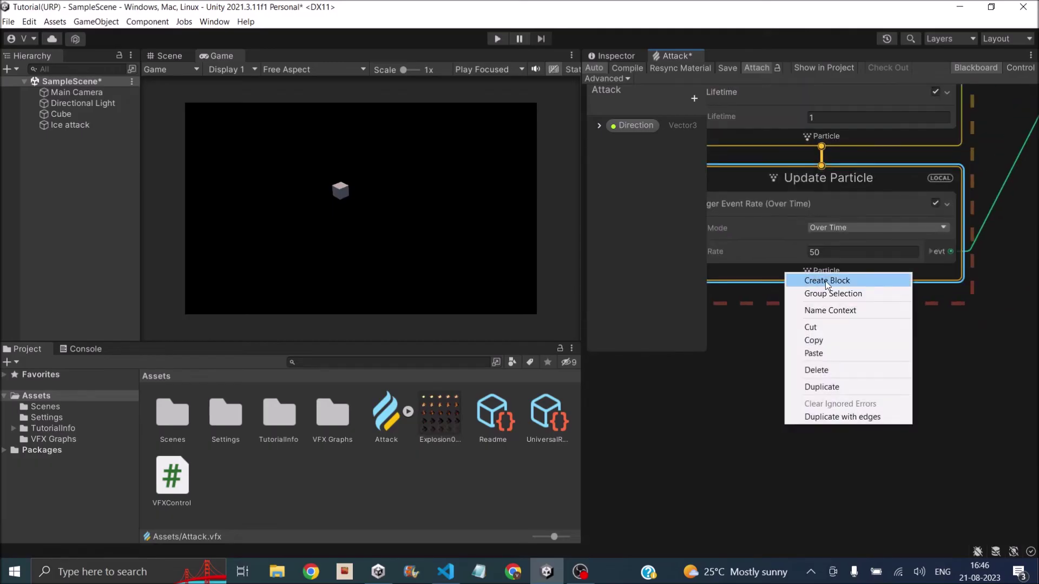
pyautogui.click(828, 281)
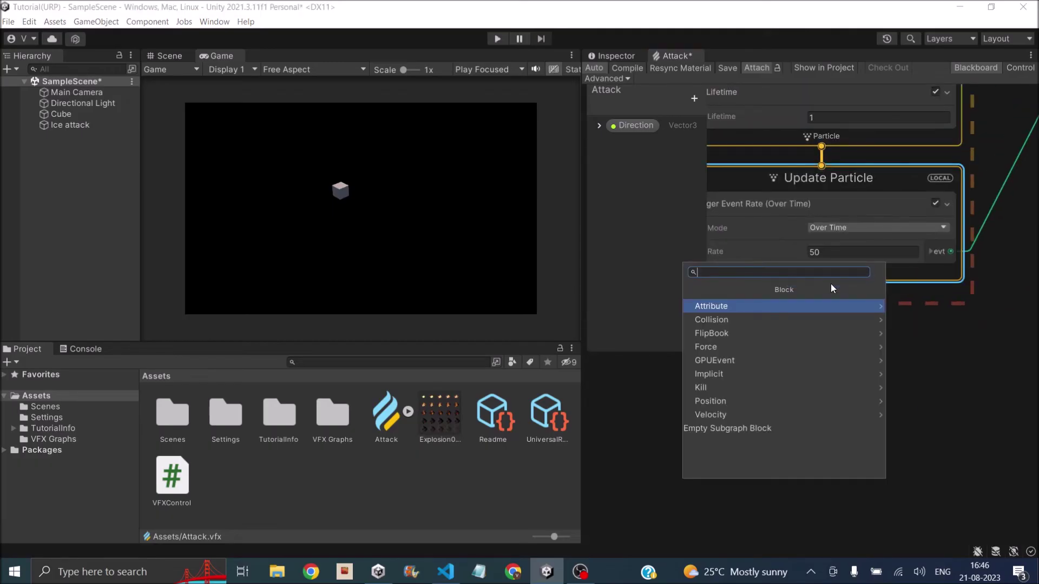
pyautogui.write('trigger')
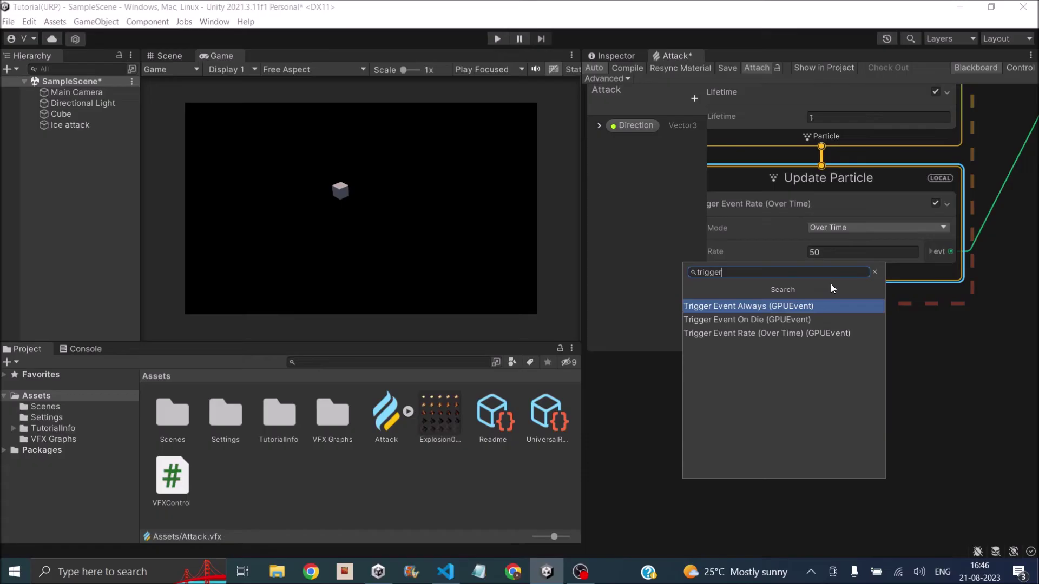
pyautogui.click(755, 318)
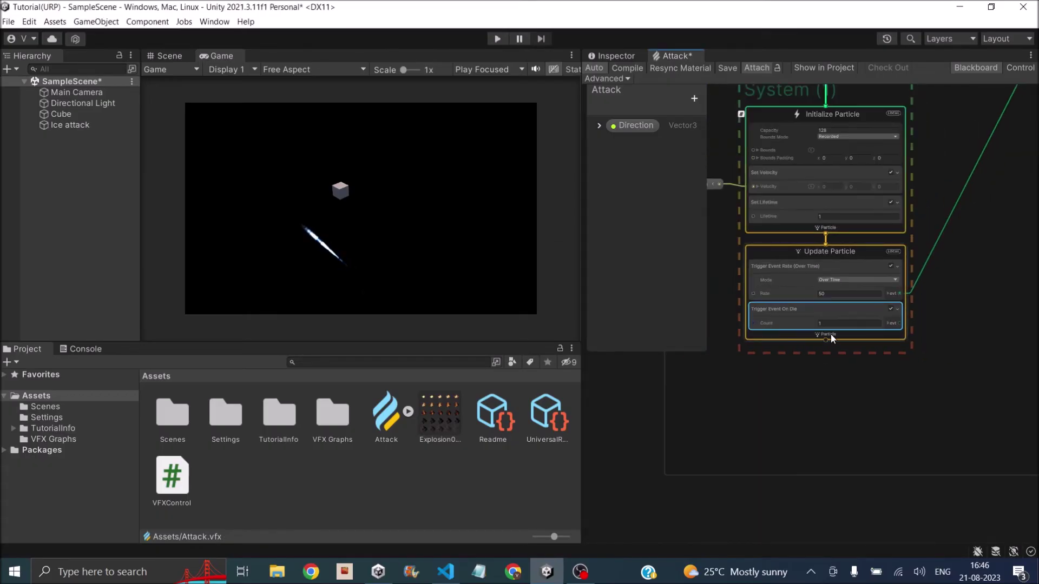
pyautogui.click(830, 321)
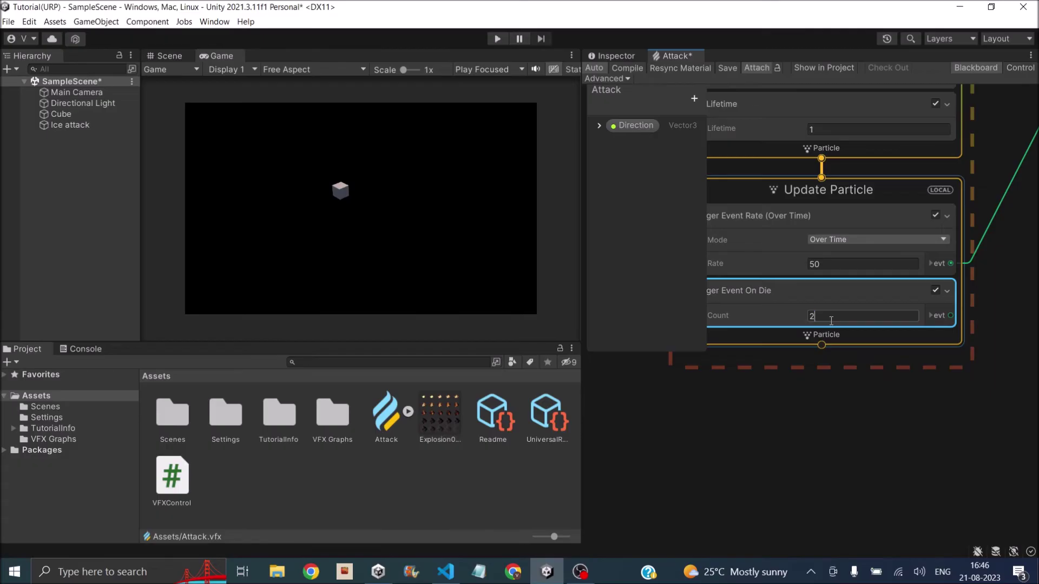
pyautogui.click(856, 418)
# Connect the Trail group's Trigger Event On Die output to the first GPUEvent of the Ice Crystal group and save the graph.
pyautogui.scroll(-5, 876, 430)
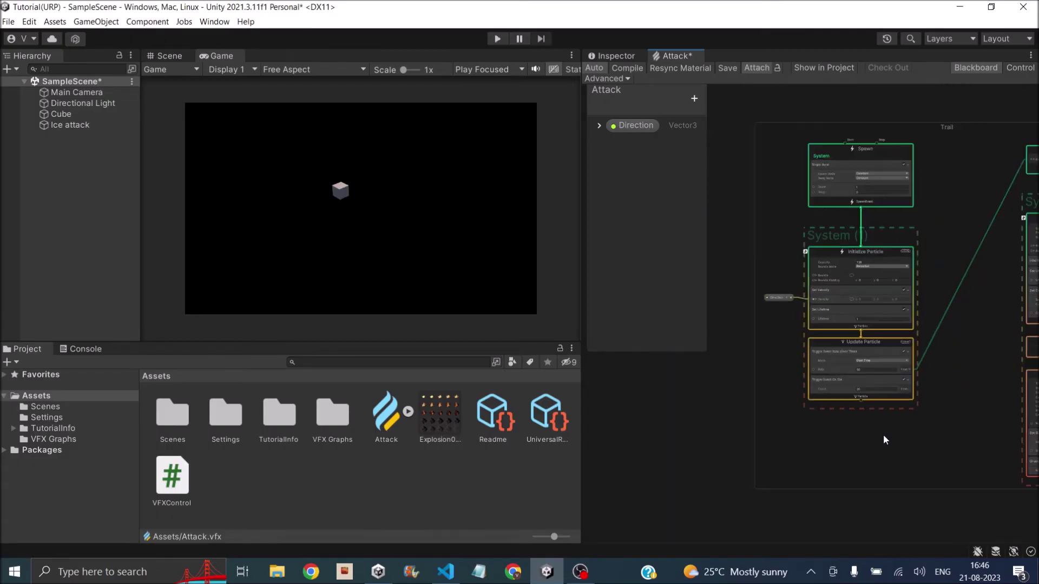
pyautogui.scroll(-3, 902, 438)
pyautogui.moveTo(901, 436); pyautogui.dragTo(735, 430, button='middle')
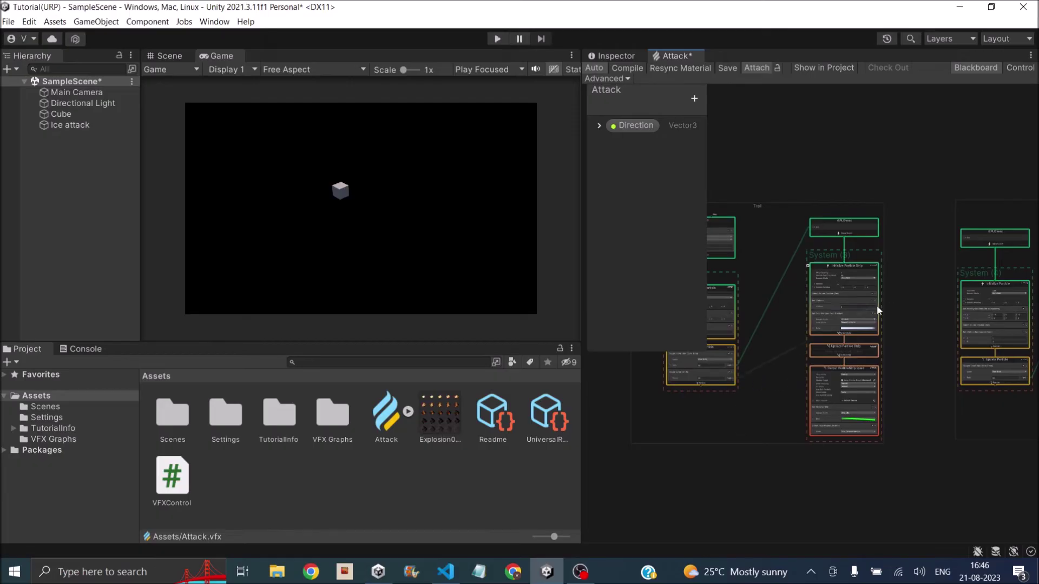
pyautogui.hotkey('ctrl', 's')
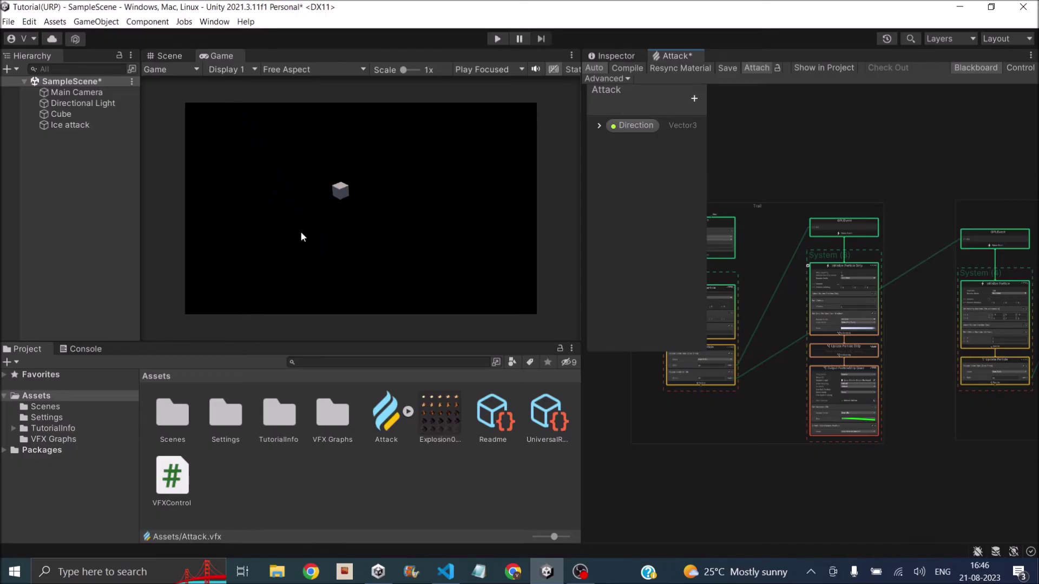
# Set the Strip Capacity to 20 in the Initialize Particle Strip context of System (6) in the Ice Crystal group.
pyautogui.scroll(2, 955, 337)
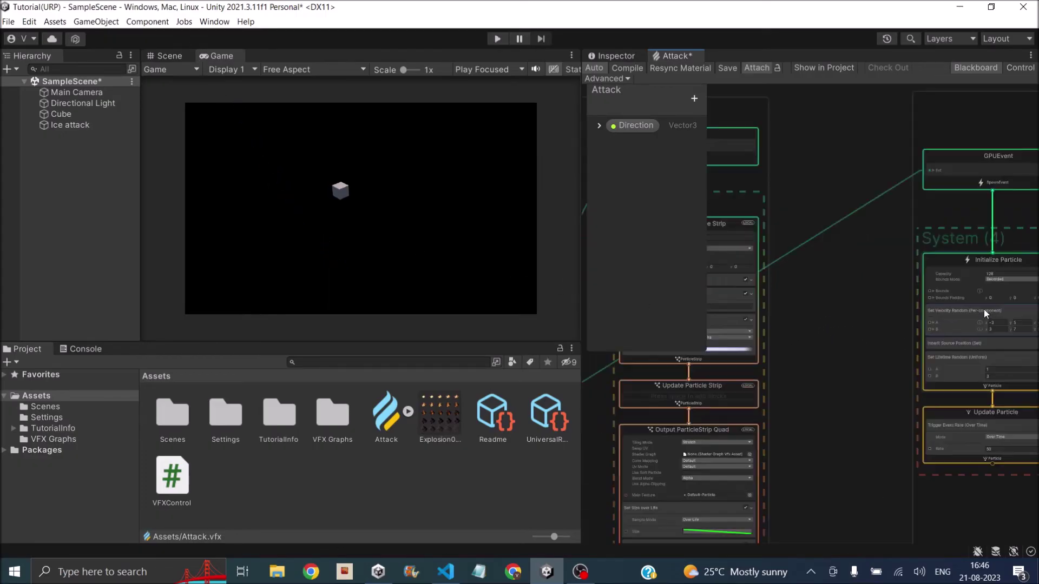
pyautogui.moveTo(900, 344); pyautogui.dragTo(748, 404, button='middle')
pyautogui.scroll(-2, 748, 405)
pyautogui.scroll(-1, 750, 409)
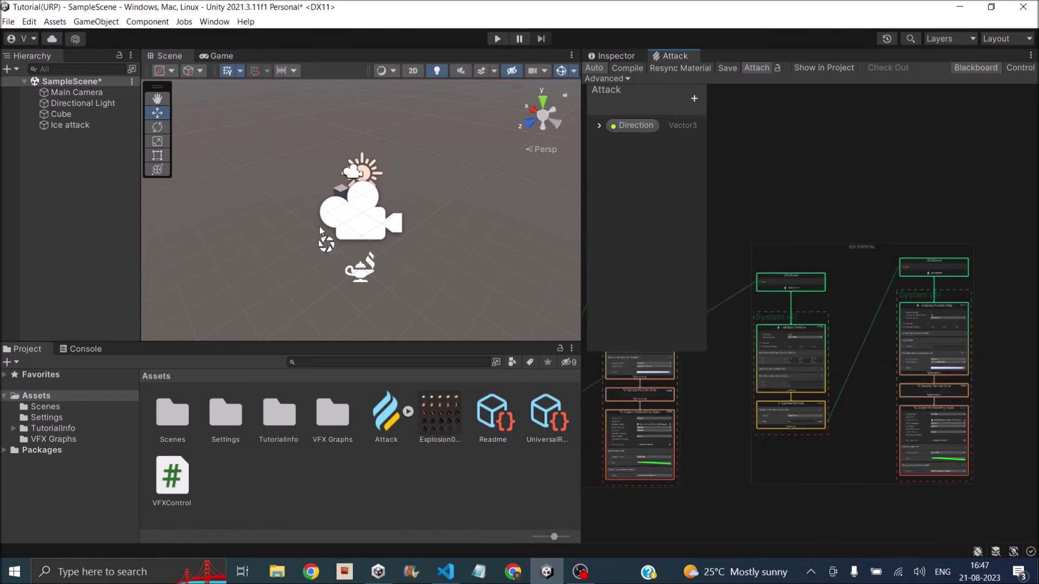
pyautogui.scroll(4, 931, 329)
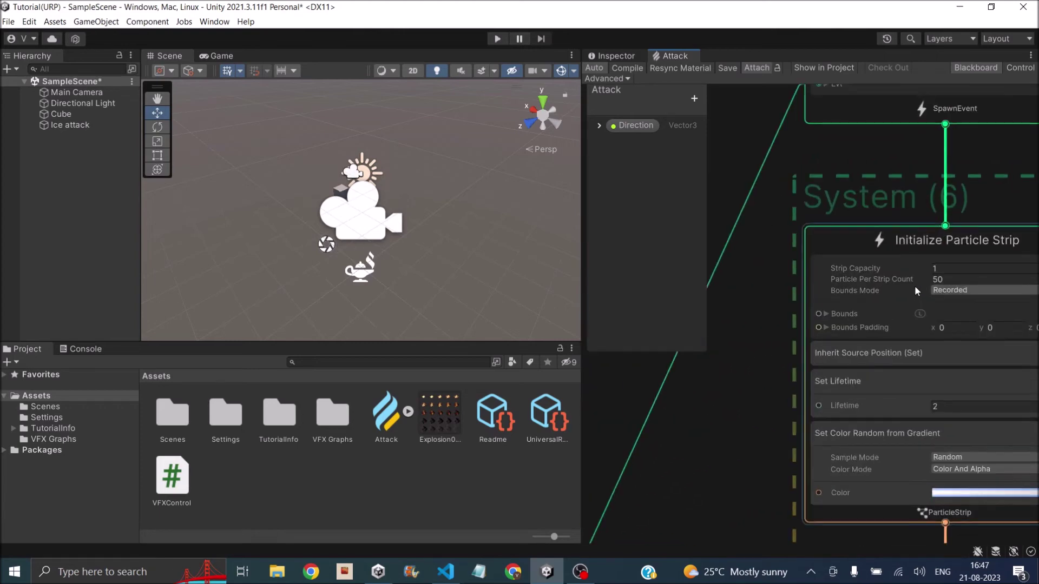
pyautogui.click(942, 265)
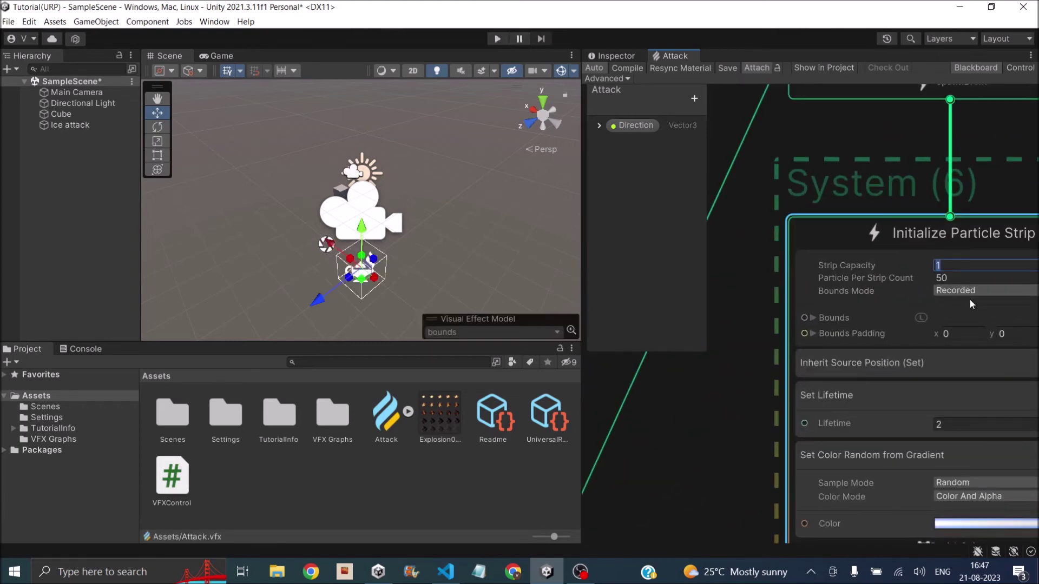
pyautogui.write('20')
pyautogui.press('Return')
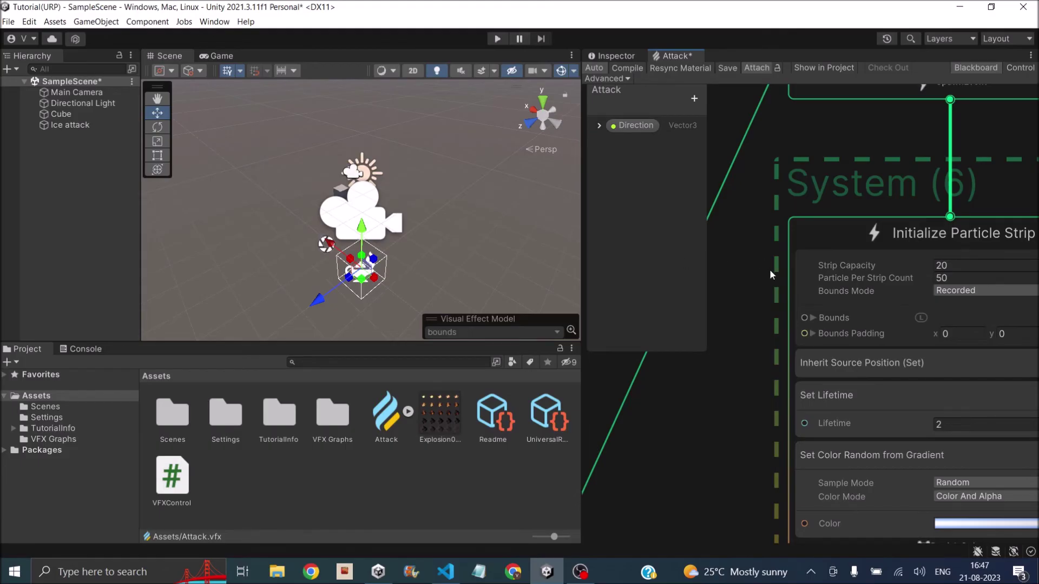
# Delete the Set Lifetime block from System (6)'s Initialize Particle Strip context.
pyautogui.scroll(-3, 770, 280)
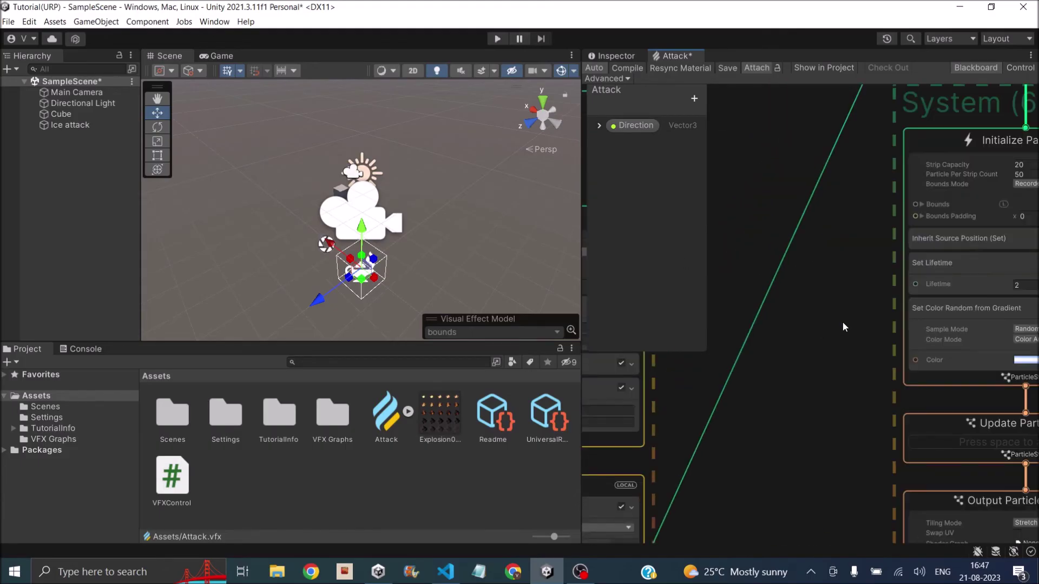
pyautogui.scroll(3, 842, 323)
pyautogui.click(888, 361)
pyautogui.scroll(-4, 835, 381)
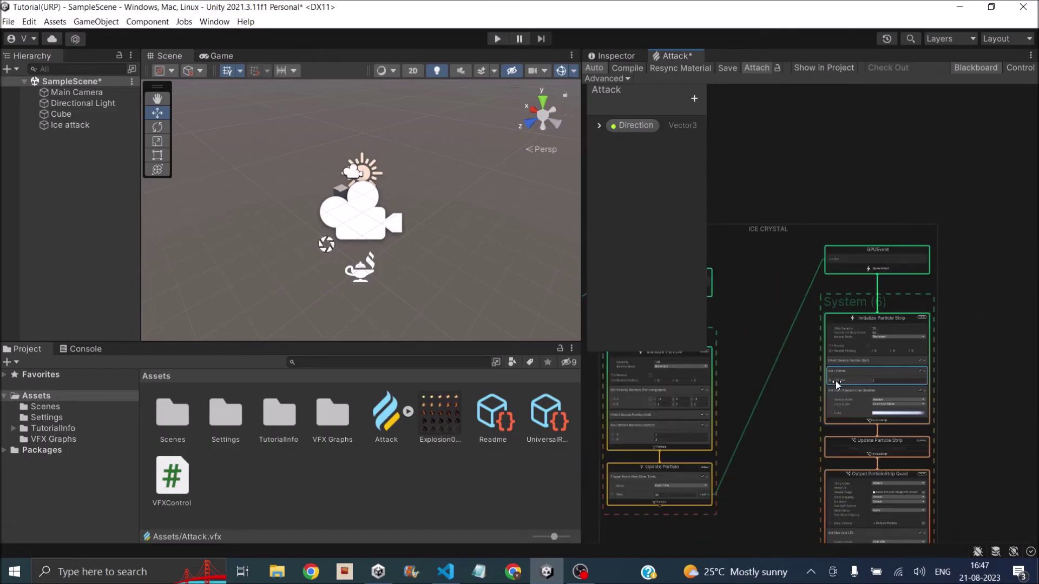
pyautogui.rightClick(854, 372)
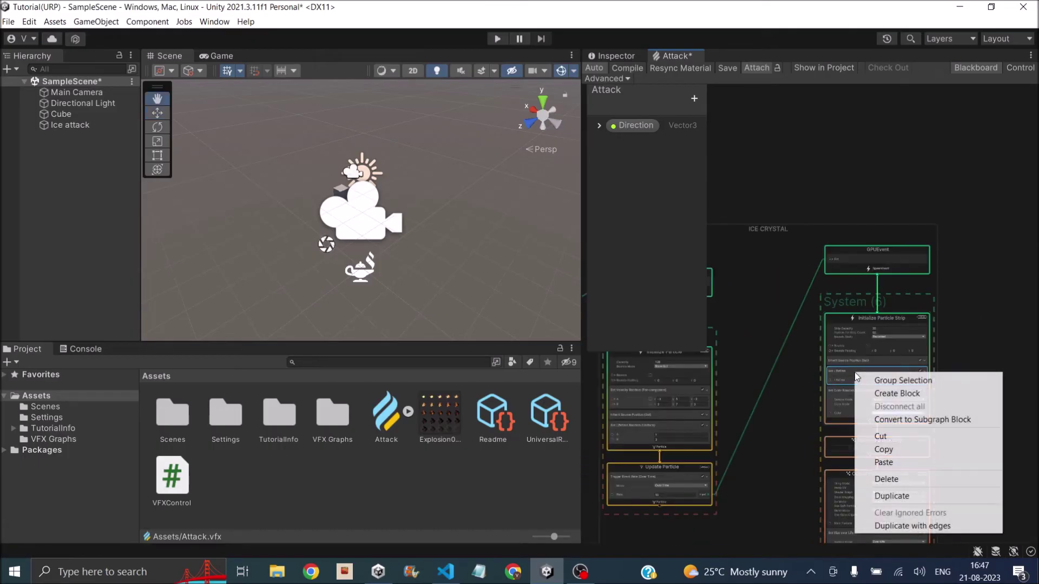
pyautogui.click(887, 479)
# Add an Inherit Source Lifetime (Set) block to System (6)'s Initialize Particle Strip context.
pyautogui.scroll(3, 666, 409)
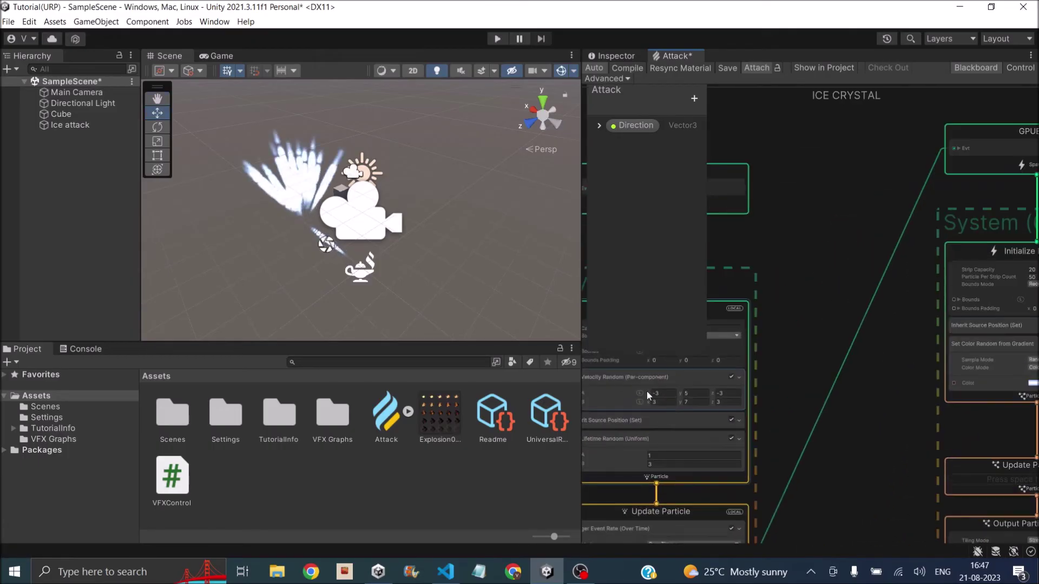
pyautogui.moveTo(995, 374); pyautogui.dragTo(882, 398, button='middle')
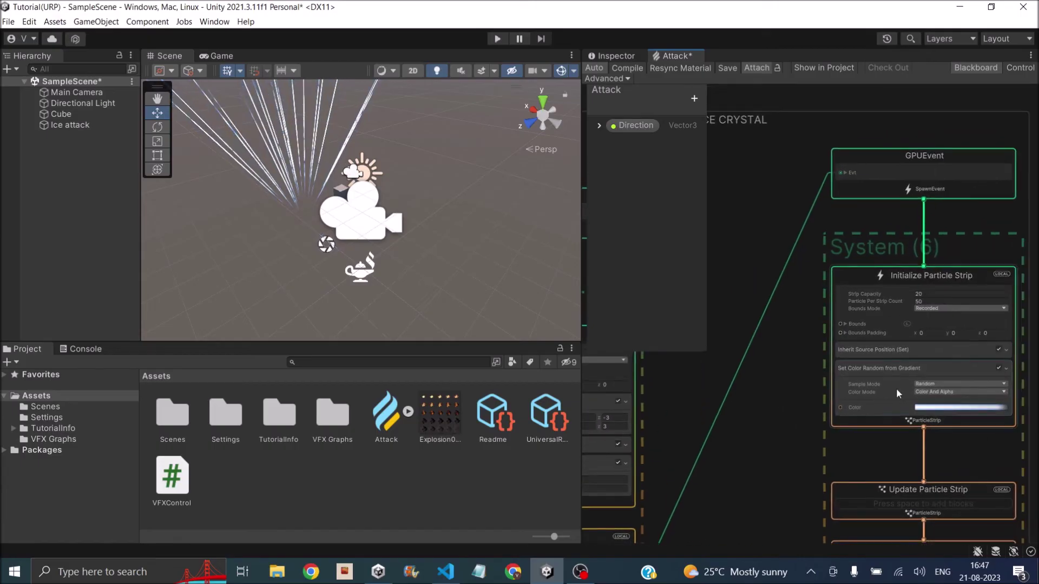
pyautogui.rightClick(879, 418)
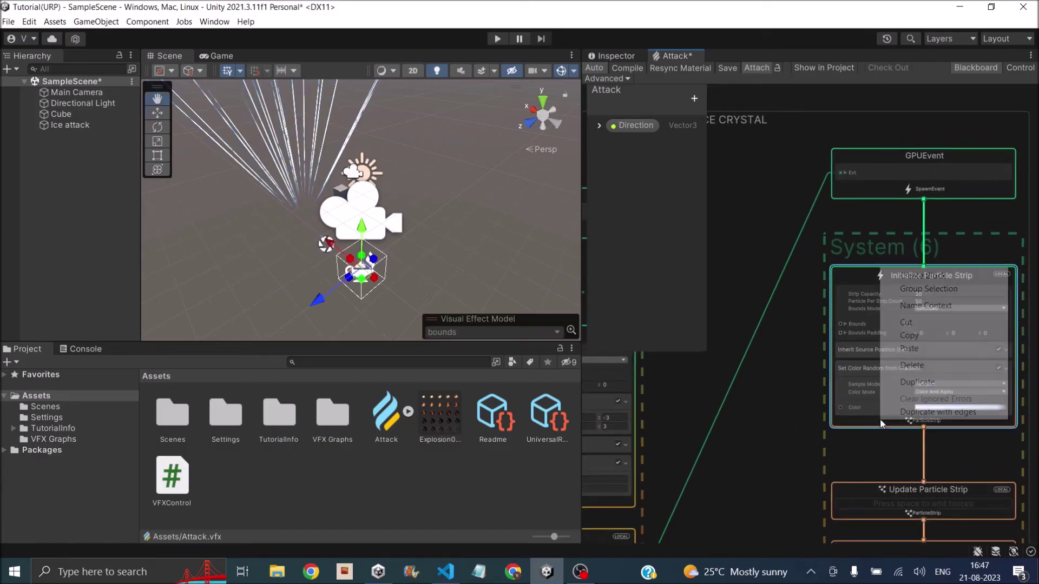
pyautogui.click(918, 273)
pyautogui.write('inher')
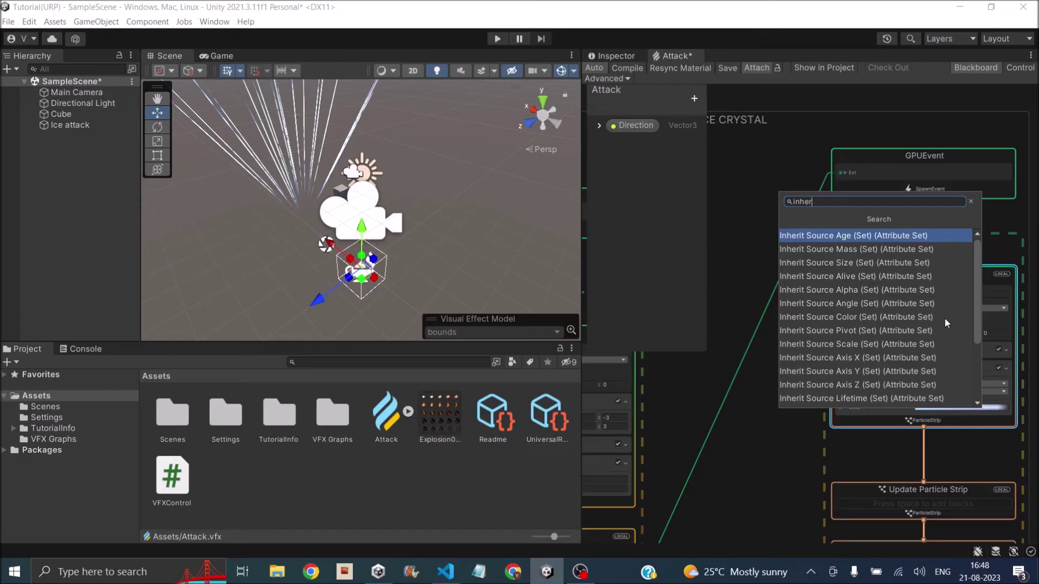
pyautogui.write('it position')
pyautogui.press('Return')
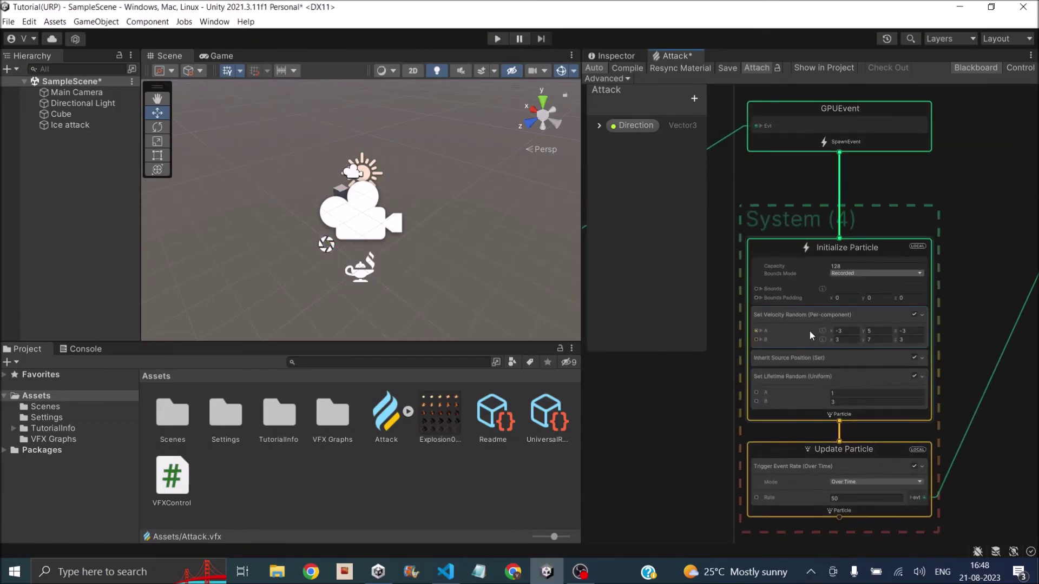
# Set the Set Lifetime Random range in System (4)'s Initialize Particle context to 0.1 for A and 0.3 for B, and save the graph.
pyautogui.scroll(3, 858, 331)
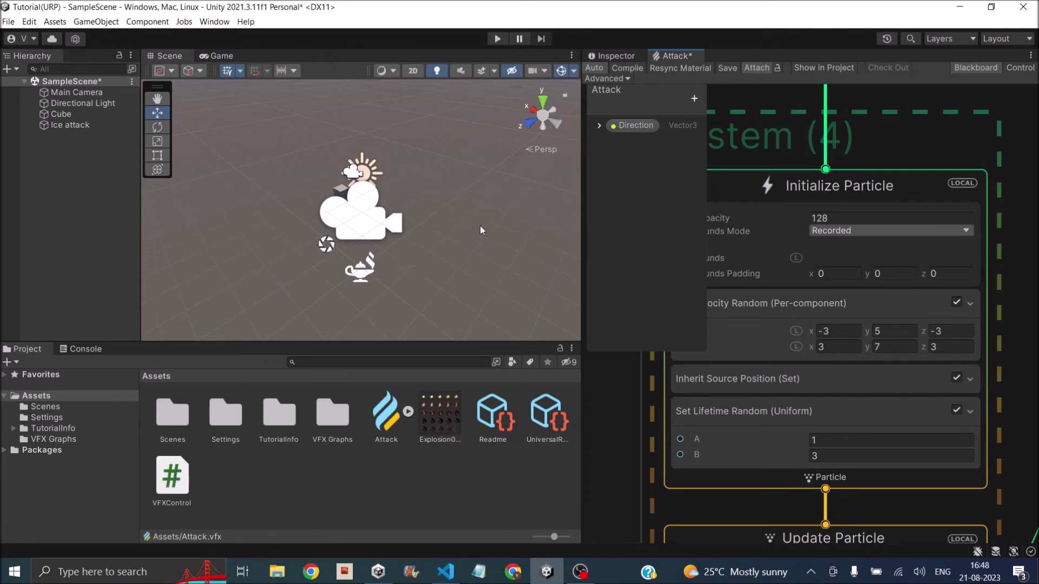
pyautogui.scroll(-3, 982, 311)
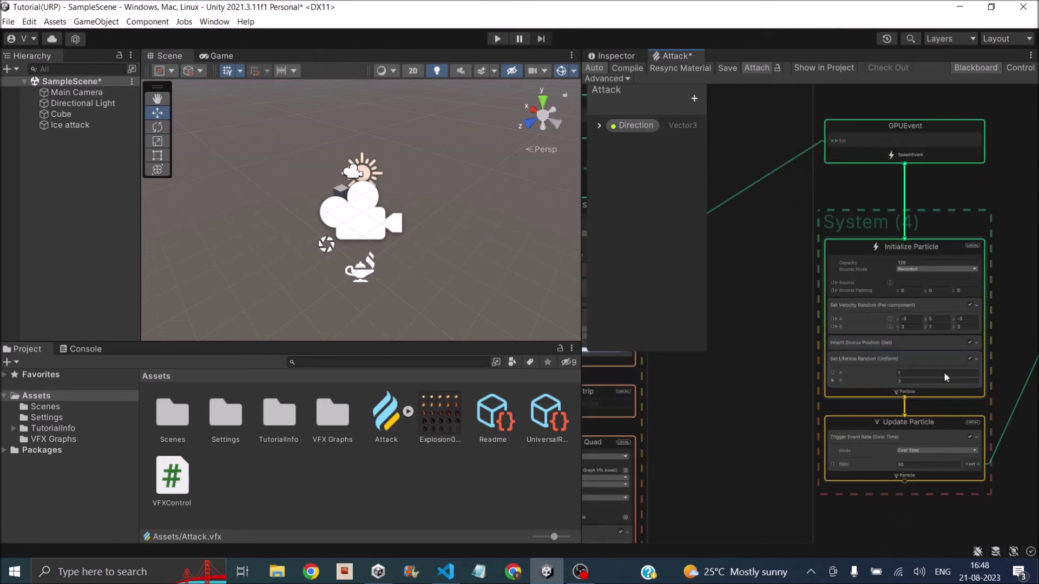
pyautogui.scroll(2, 875, 346)
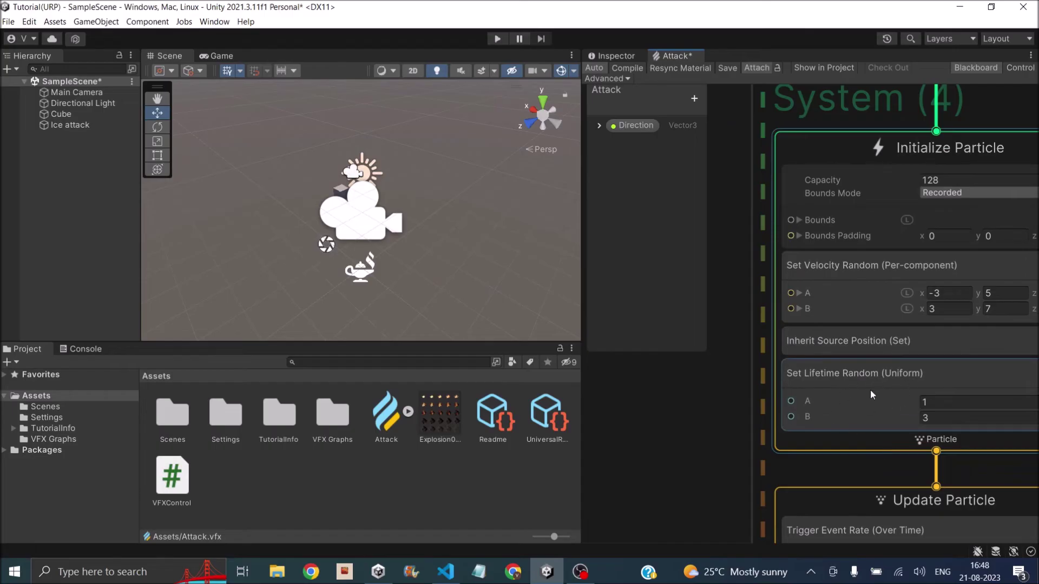
pyautogui.scroll(-4, 870, 394)
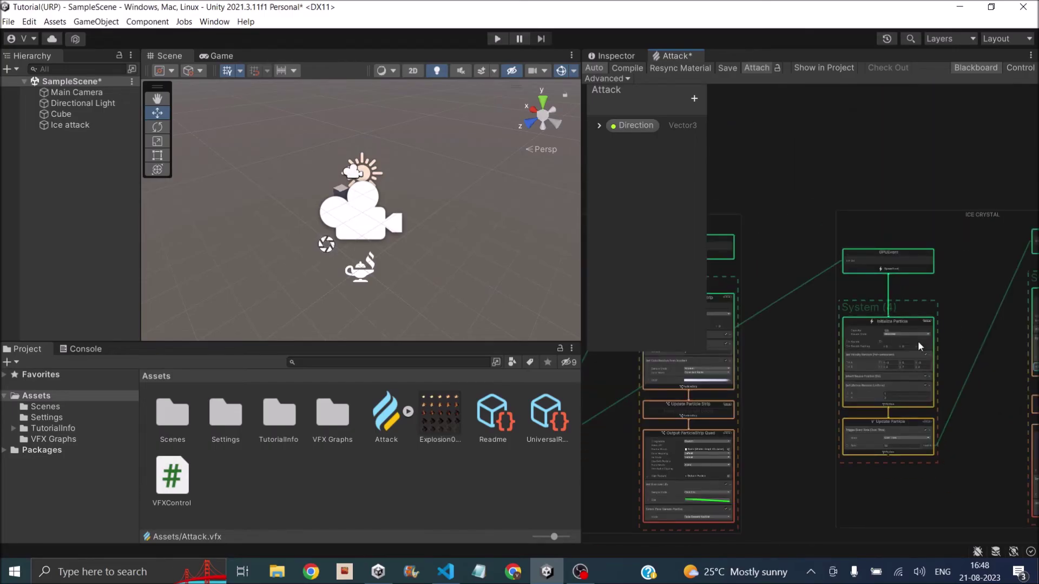
pyautogui.scroll(5, 891, 402)
pyautogui.click(862, 358)
pyautogui.write('.1')
pyautogui.click(866, 383)
pyautogui.write('.3')
pyautogui.press('Return')
pyautogui.scroll(-3, 815, 252)
pyautogui.click(727, 68)
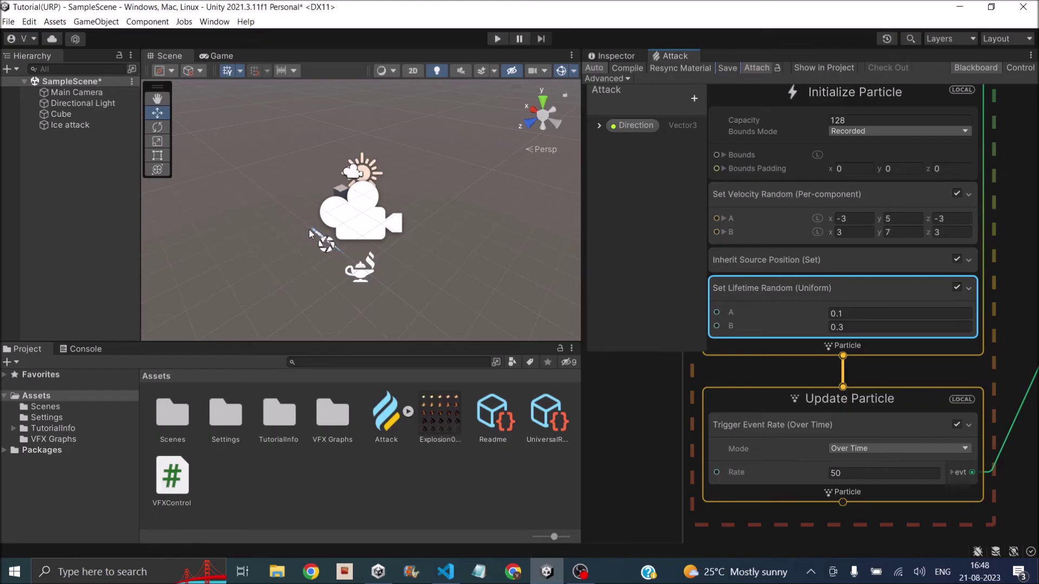
# Replace the Inherit Source Lifetime block in System (6)'s Initialize Particle Strip context with an Add Lifetime block, Lifetime 2.
pyautogui.scroll(-4, 771, 324)
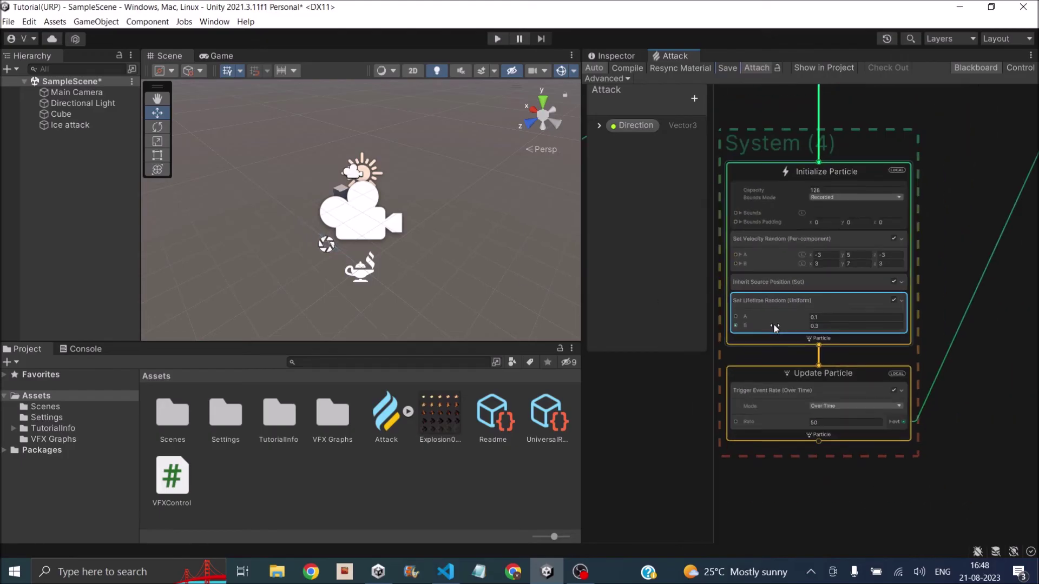
pyautogui.moveTo(920, 363); pyautogui.dragTo(780, 351, button='middle')
pyautogui.scroll(6, 860, 279)
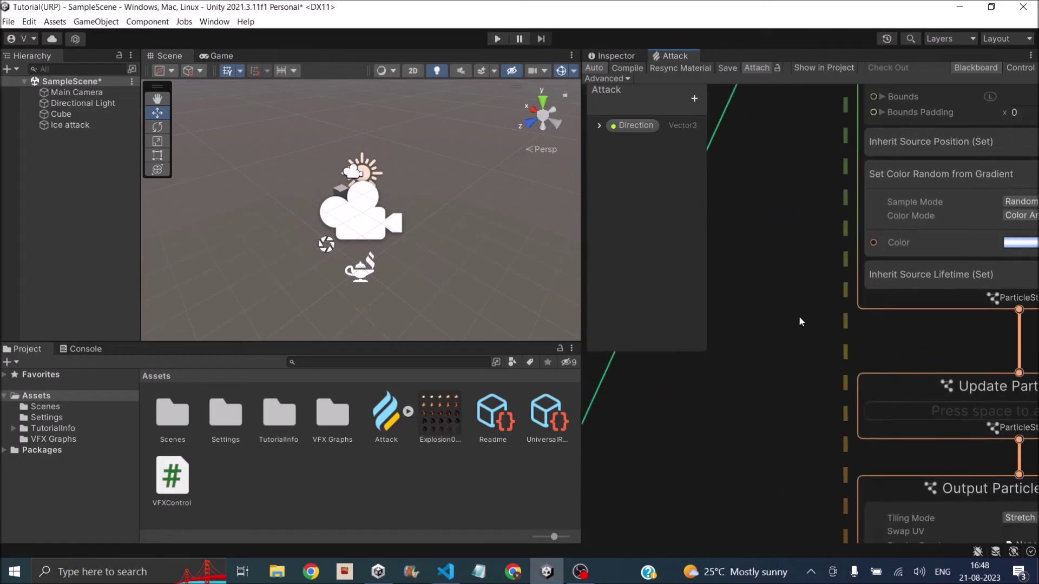
pyautogui.click(847, 297)
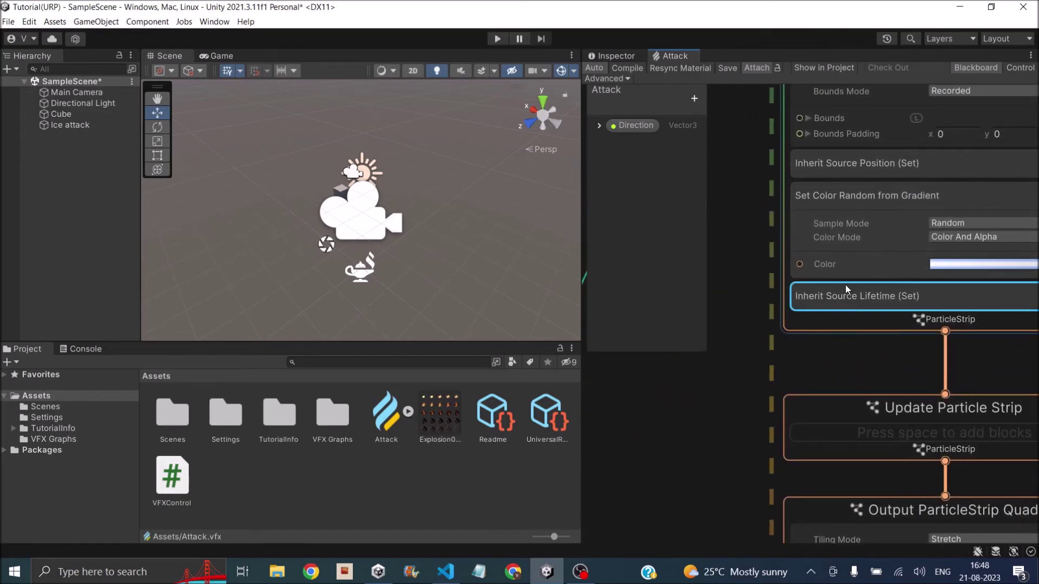
pyautogui.press('Delete')
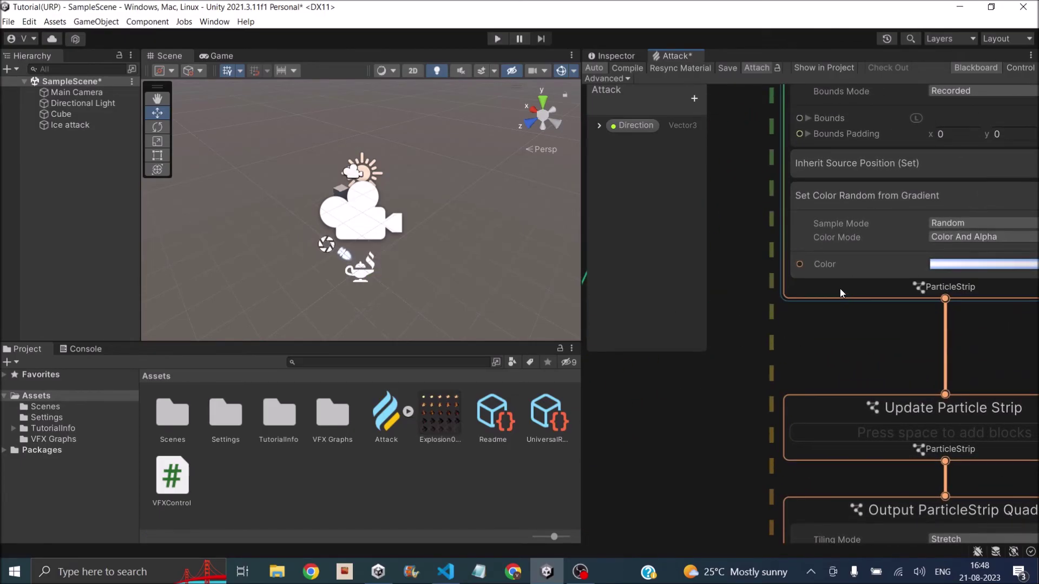
pyautogui.rightClick(840, 289)
pyautogui.click(881, 297)
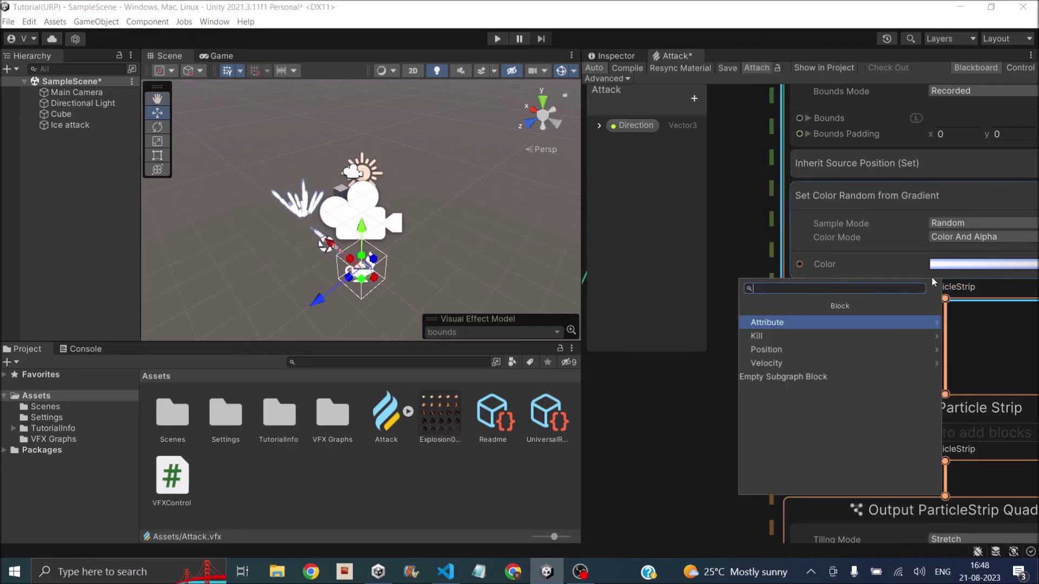
pyautogui.write('lifet')
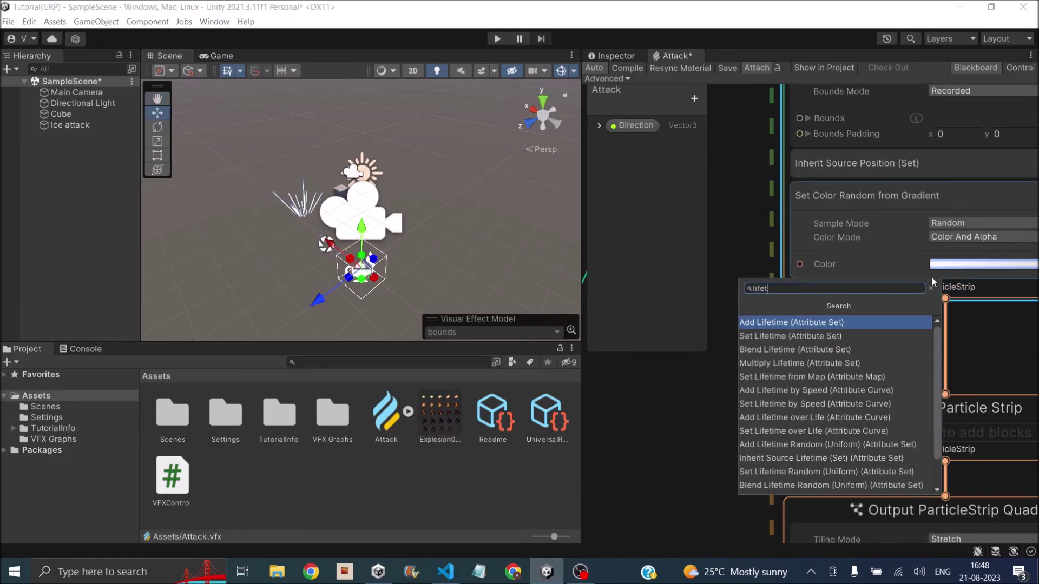
pyautogui.click(797, 321)
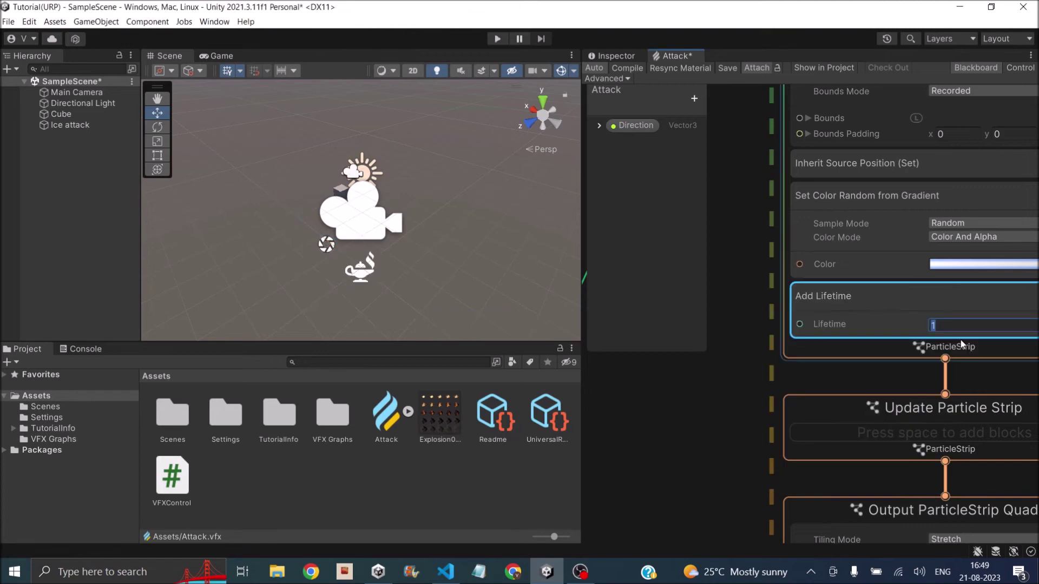
pyautogui.write('2')
pyautogui.click(723, 423)
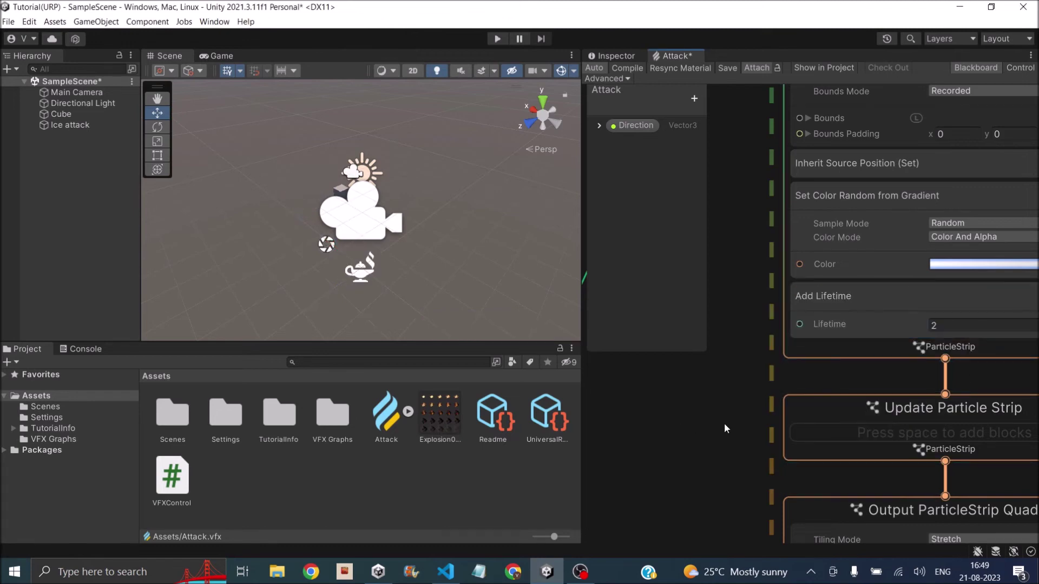
# Lower the start of the Size over Life curve in System (6)'s Output ParticleStrip Quad to about 0.1 and save the graph.
pyautogui.scroll(-5, 995, 418)
pyautogui.scroll(5, 898, 431)
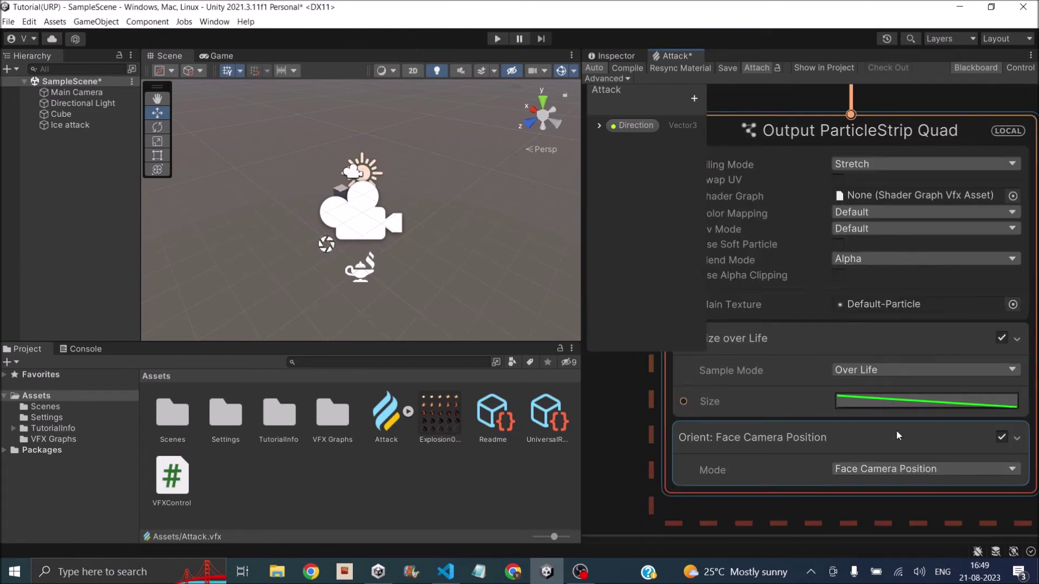
pyautogui.click(868, 403)
pyautogui.moveTo(847, 353); pyautogui.dragTo(848, 424)
pyautogui.click(352, 301)
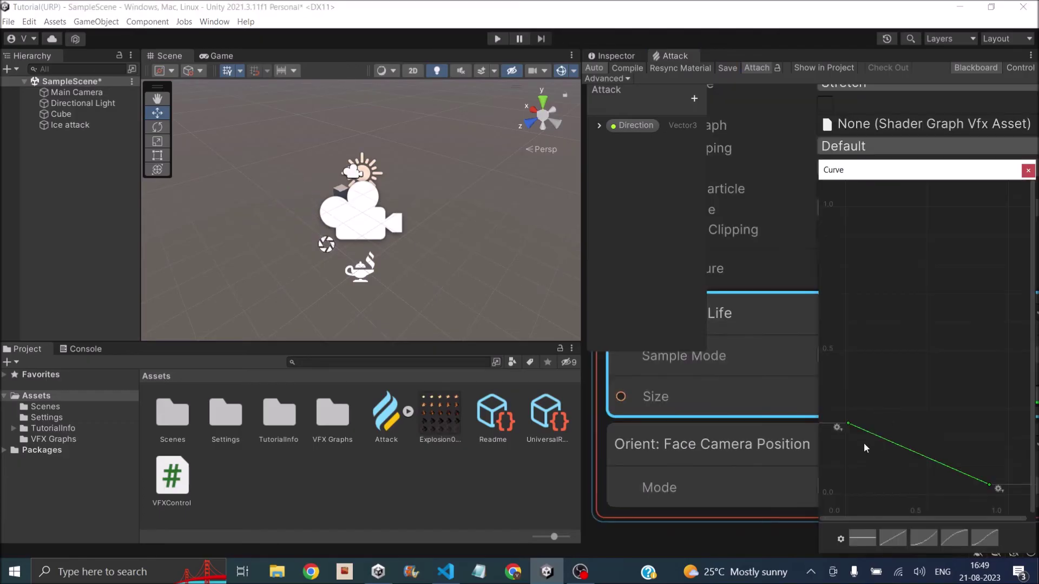
pyautogui.moveTo(848, 425); pyautogui.dragTo(847, 466)
pyautogui.click(200, 234)
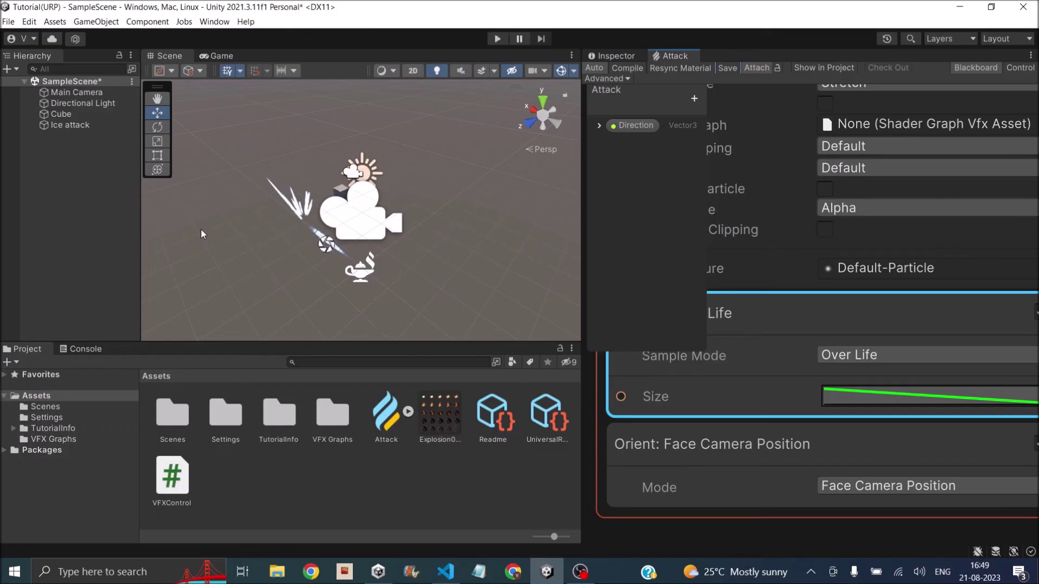
# Set the Trigger Event Rate (Over Time) block's Rate in System (4)'s Update Particle context to 100.
pyautogui.scroll(-5, 827, 287)
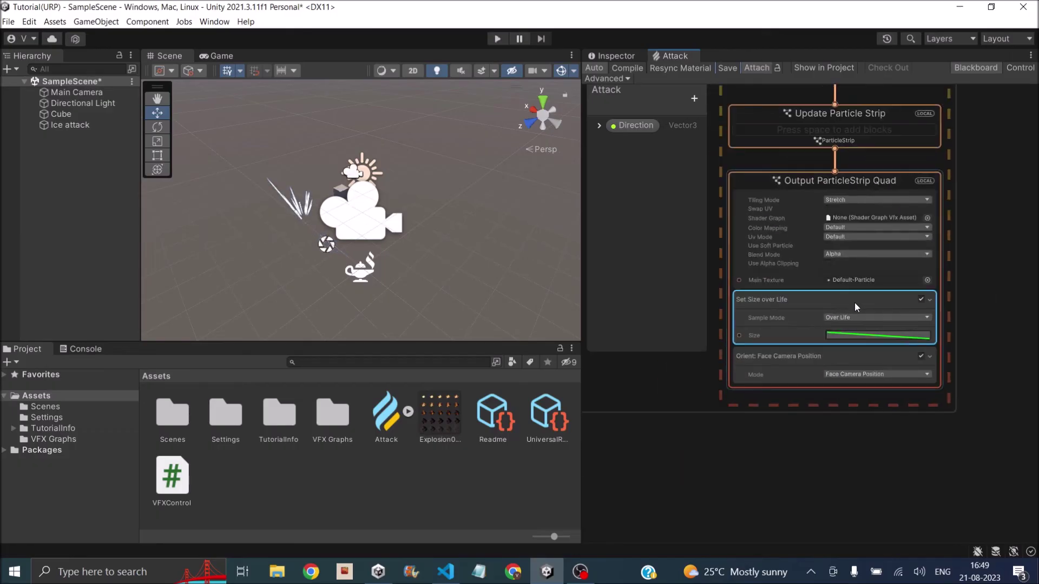
pyautogui.moveTo(982, 211); pyautogui.dragTo(978, 302, button='middle')
pyautogui.scroll(-3, 845, 227)
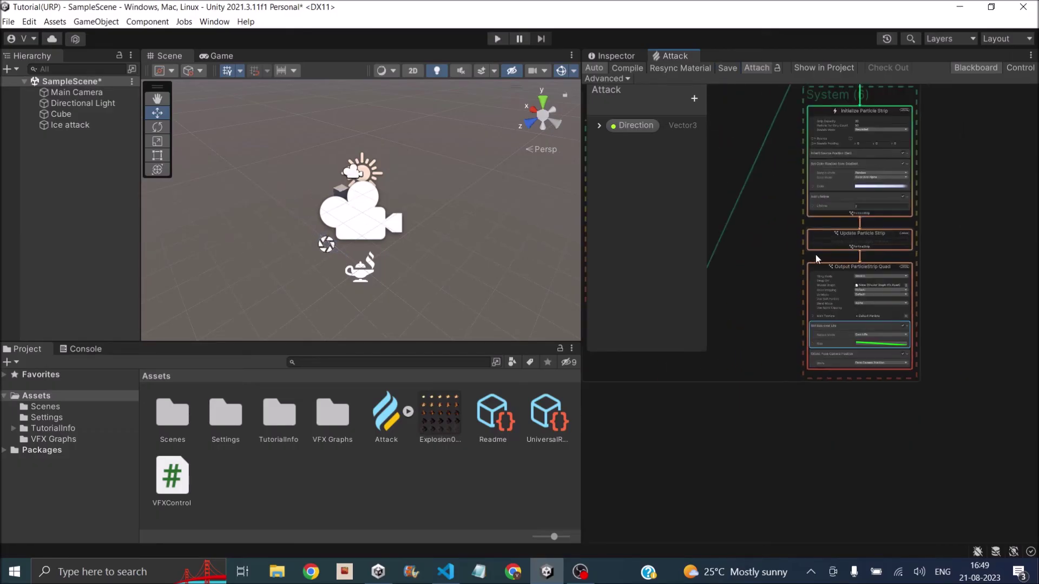
pyautogui.scroll(5, 860, 343)
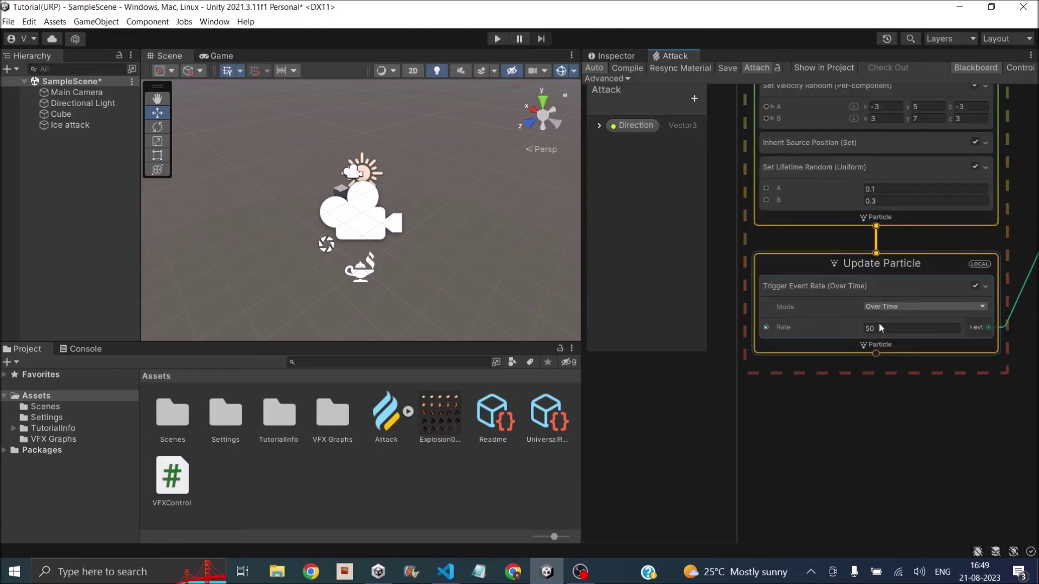
pyautogui.click(879, 328)
pyautogui.write('100')
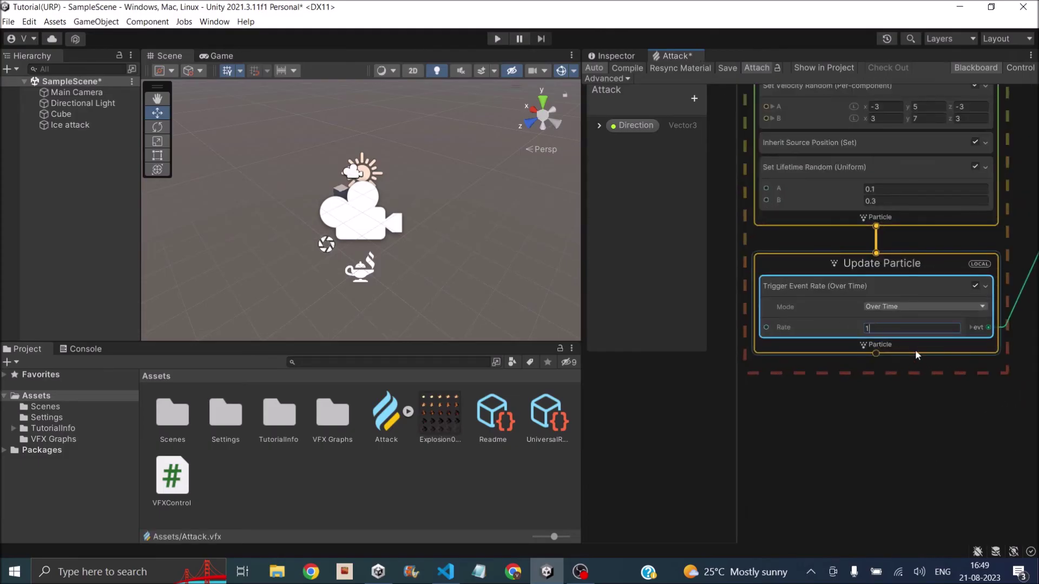
pyautogui.click(907, 411)
# Set Strip Capacity in System (6)'s Initialize Particle Strip context to 40 and save the graph.
pyautogui.scroll(-2, 910, 422)
pyautogui.scroll(-3, 910, 421)
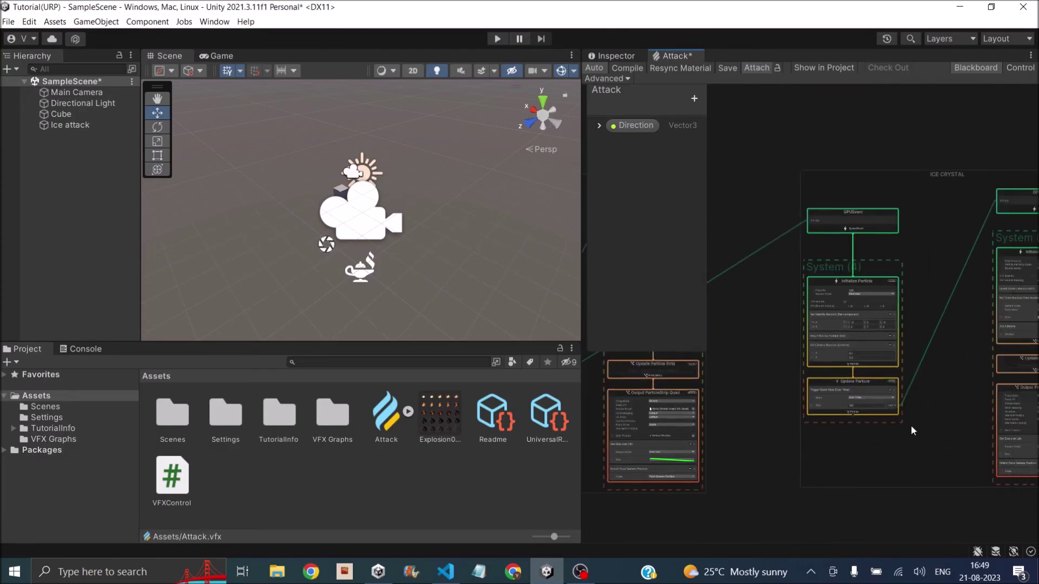
pyautogui.scroll(5, 782, 404)
pyautogui.click(862, 276)
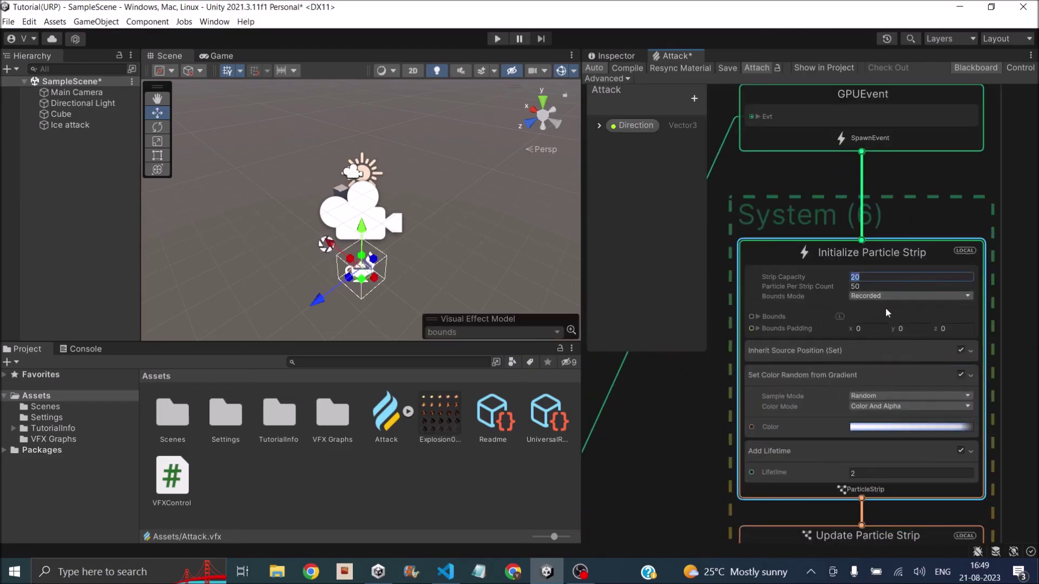
pyautogui.click(714, 163)
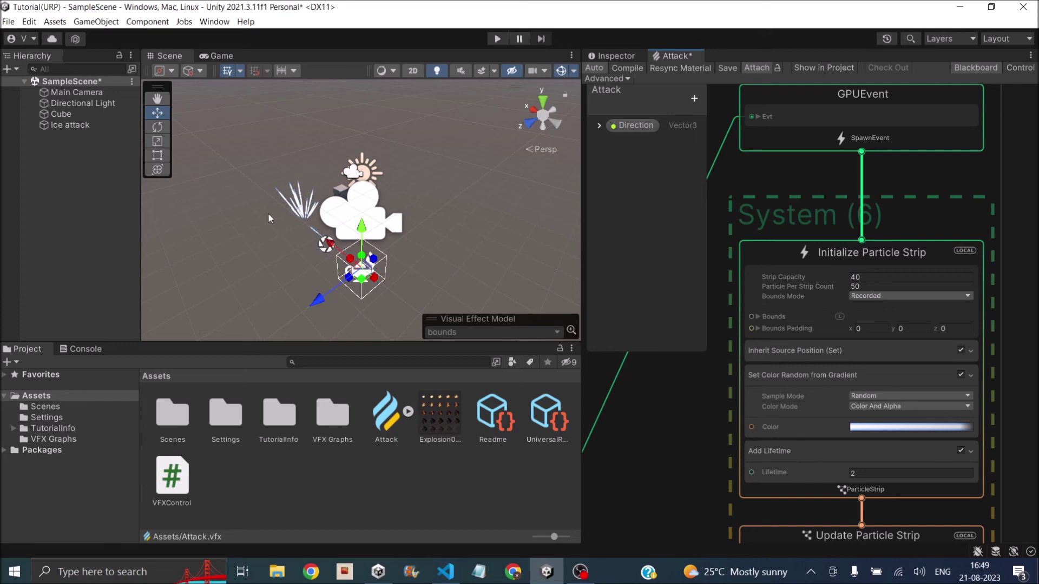
pyautogui.click(220, 55)
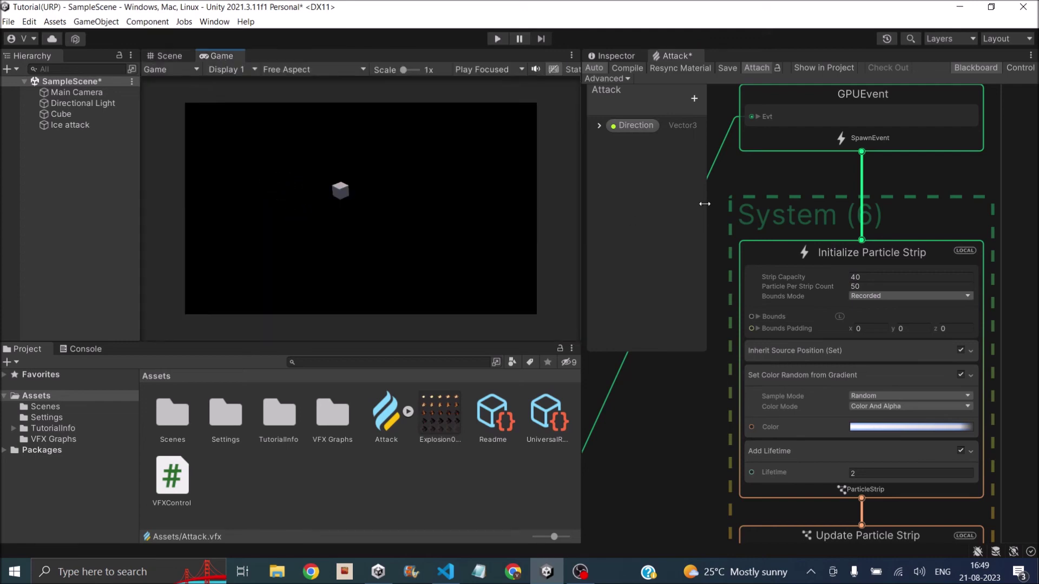
pyautogui.click(734, 66)
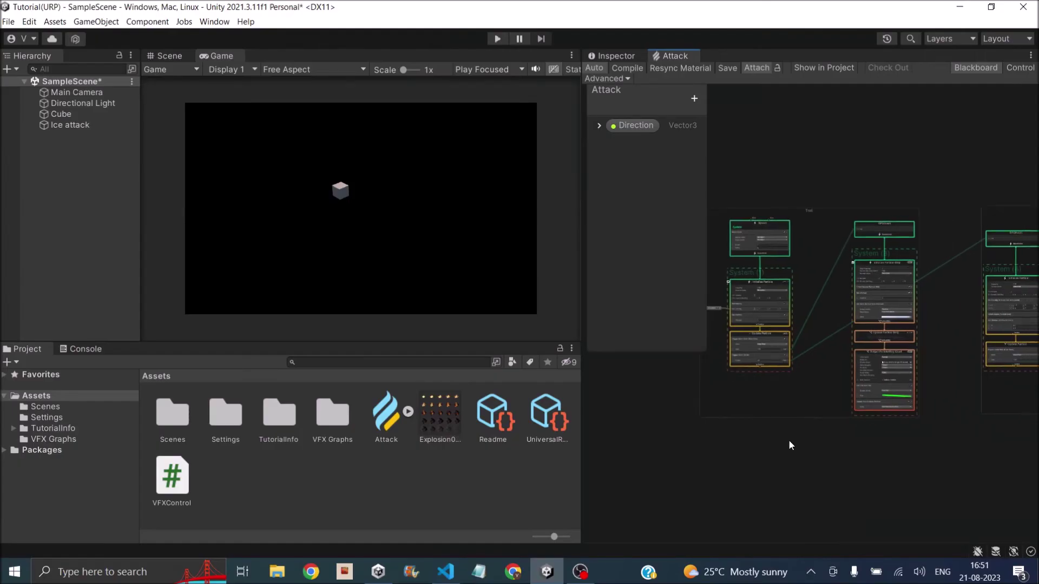
# Open the Cube's VFX Control script for editing in Visual Studio Code.
pyautogui.scroll(-2, 803, 446)
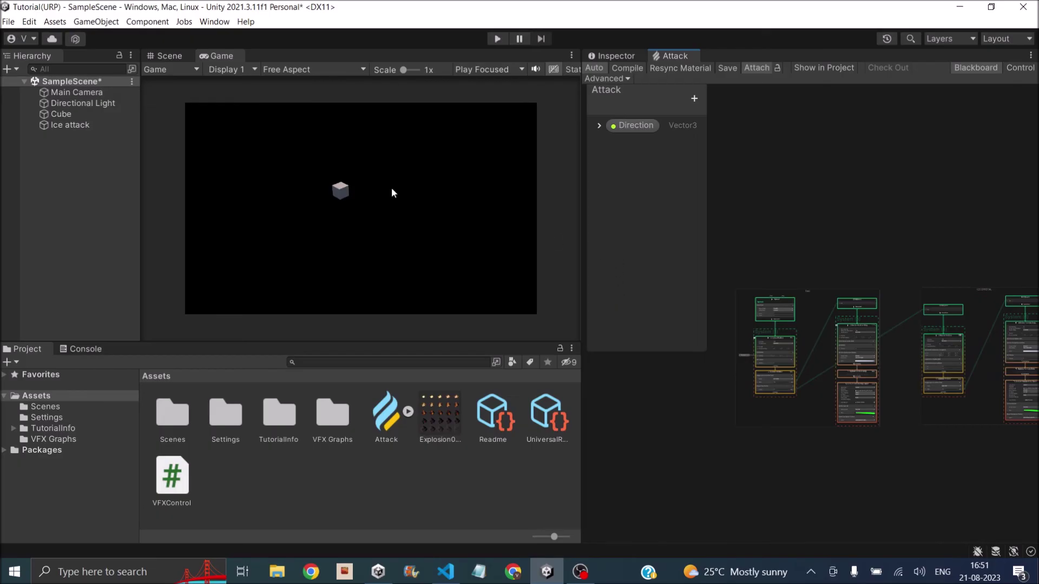
pyautogui.click(613, 56)
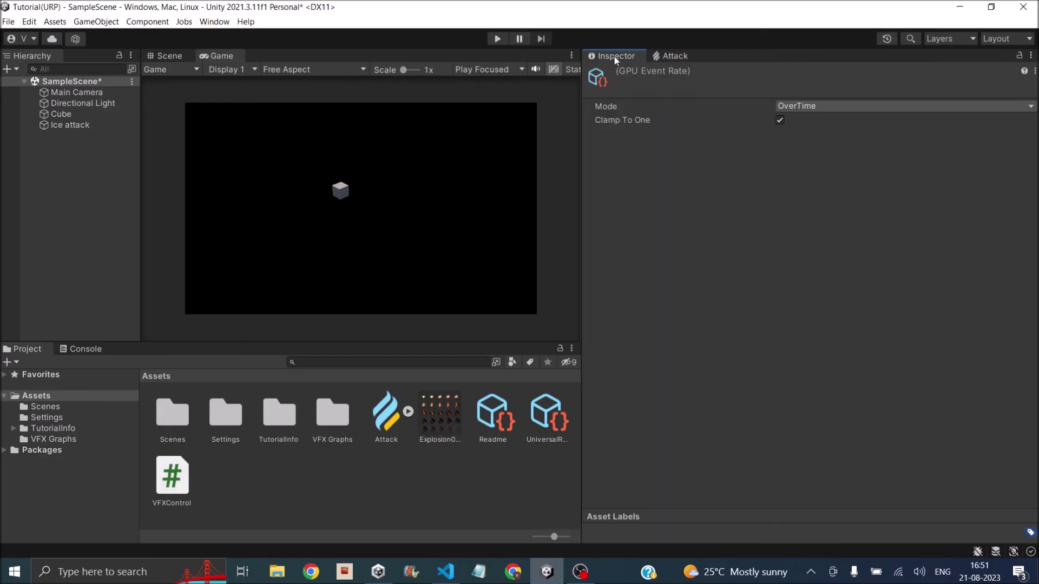
pyautogui.click(87, 116)
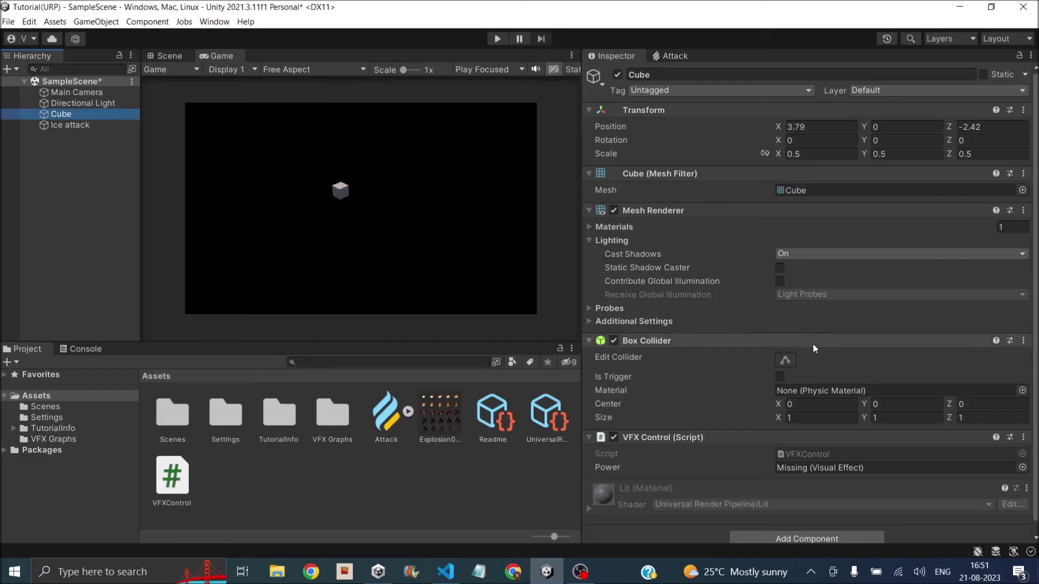
pyautogui.scroll(-1, 700, 475)
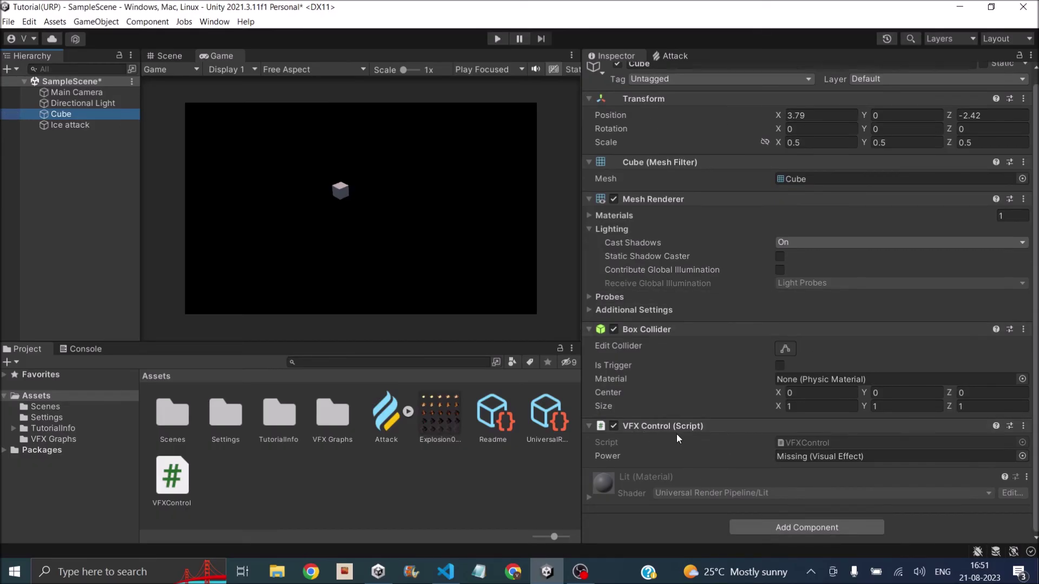
pyautogui.click(1023, 426)
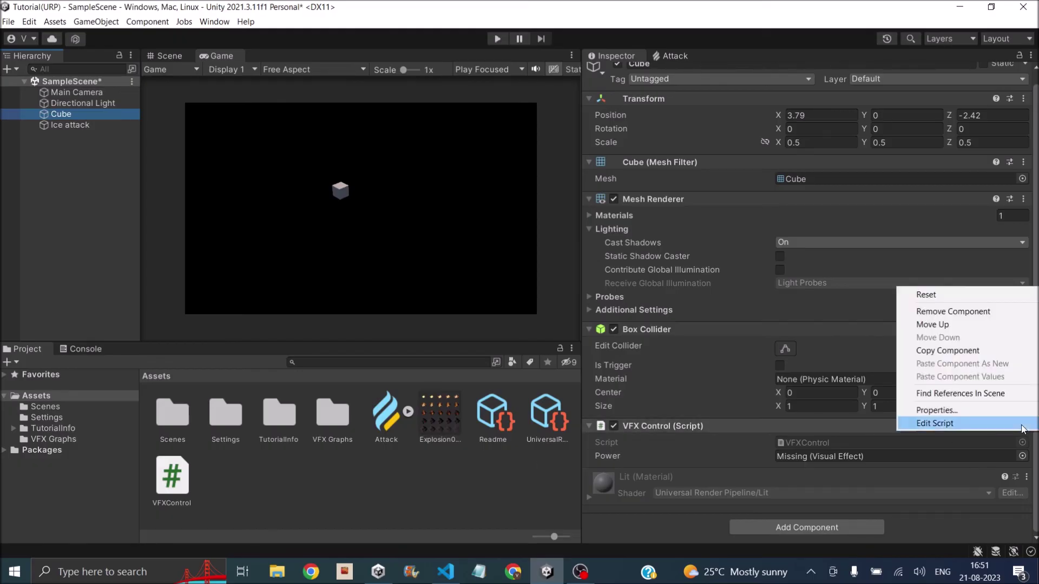
pyautogui.click(942, 423)
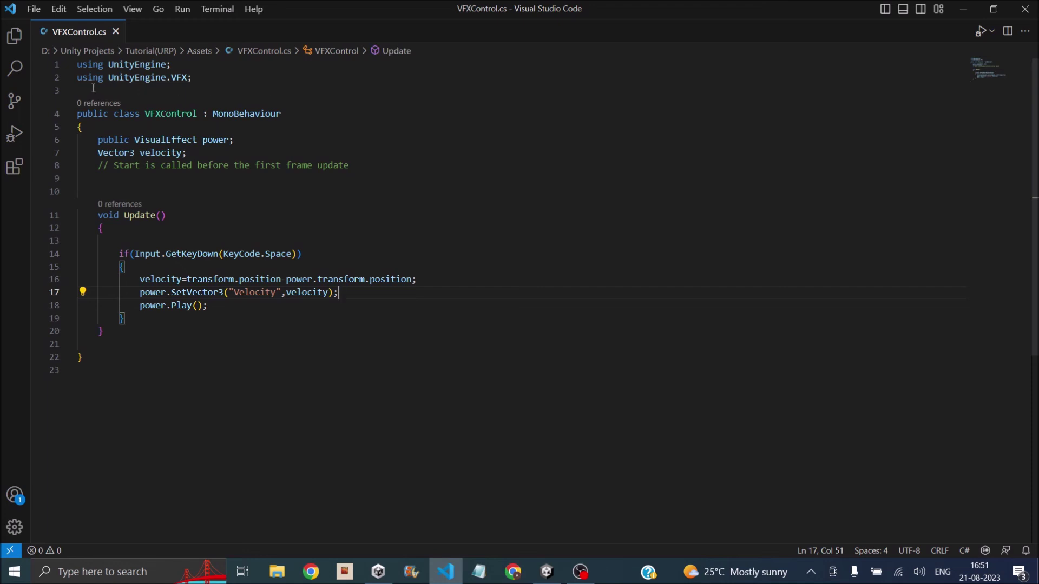
# Examine the UnityEngine.VFX import and the power and velocity variable declarations in VFXControl.cs.
pyautogui.moveTo(78, 77); pyautogui.dragTo(205, 81)
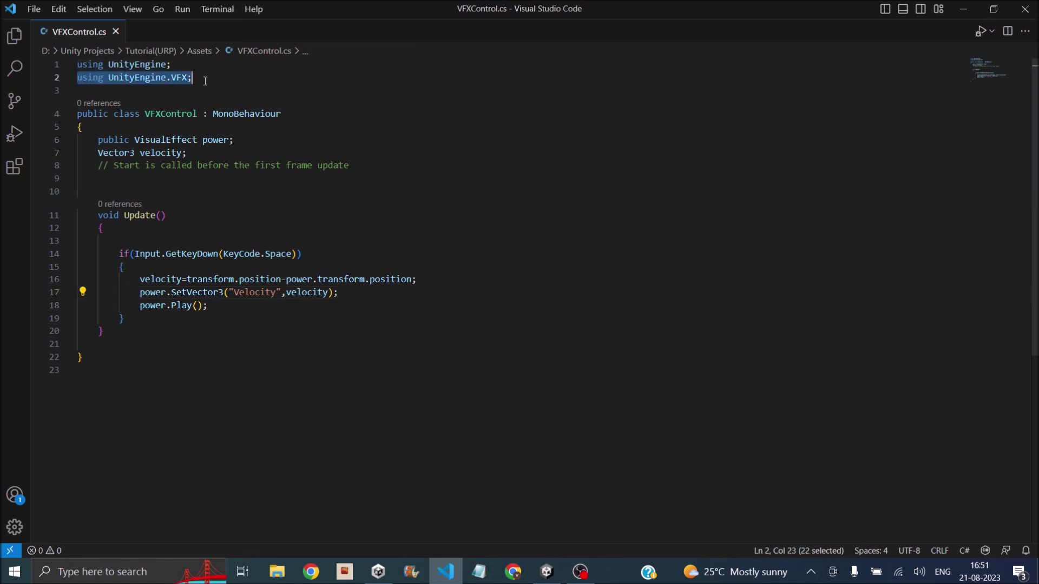
pyautogui.click(246, 80)
pyautogui.moveTo(98, 140); pyautogui.dragTo(236, 140)
pyautogui.click(236, 140)
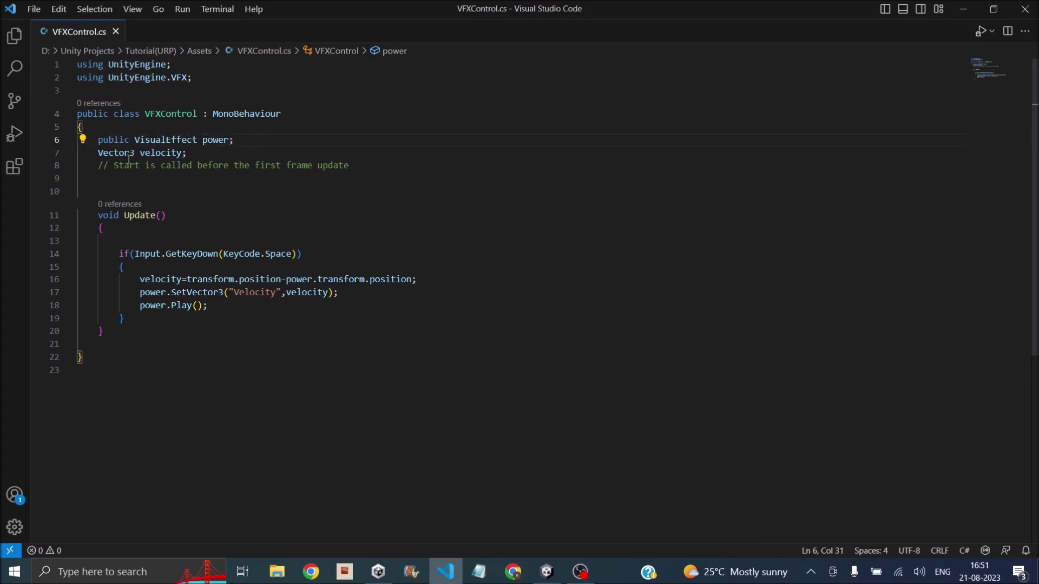
pyautogui.moveTo(98, 153); pyautogui.dragTo(212, 158)
pyautogui.click(193, 153)
# Examine the Space key condition, the velocity calculation and the SetVector3 call in the Update method.
pyautogui.moveTo(116, 254); pyautogui.dragTo(299, 263)
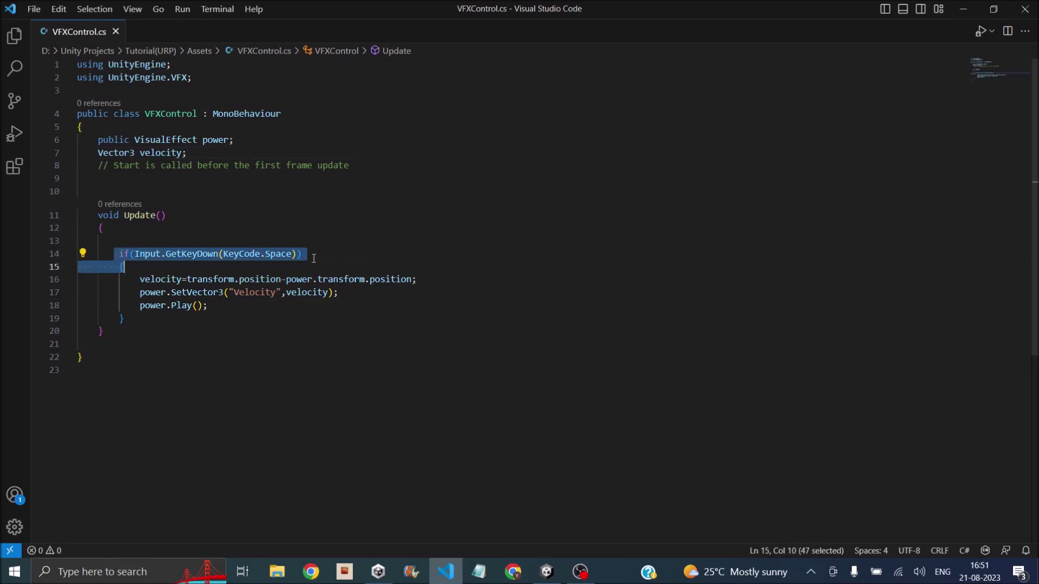
pyautogui.click(314, 259)
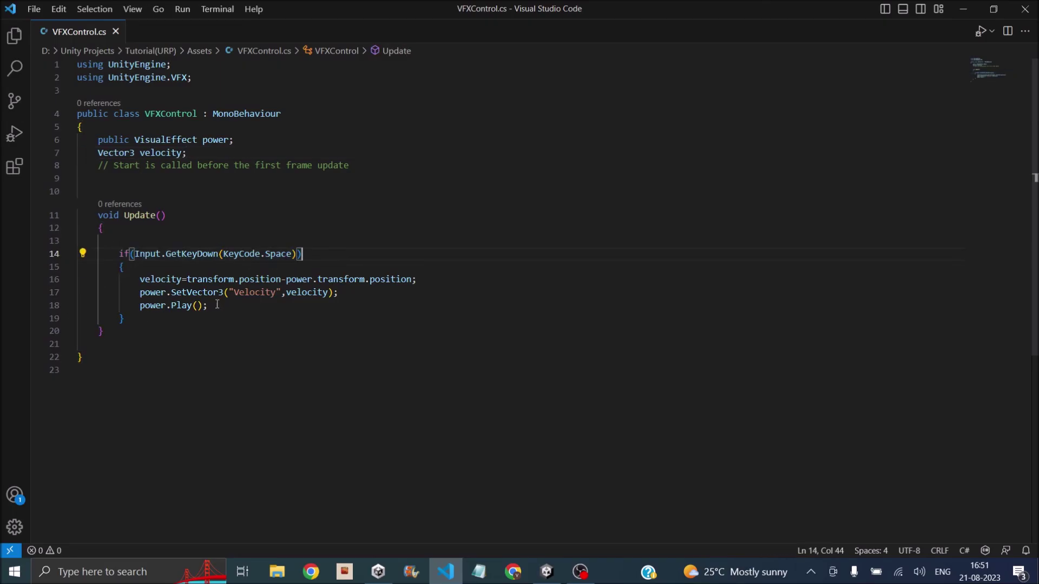
pyautogui.click(139, 281)
pyautogui.moveTo(187, 280); pyautogui.dragTo(282, 279)
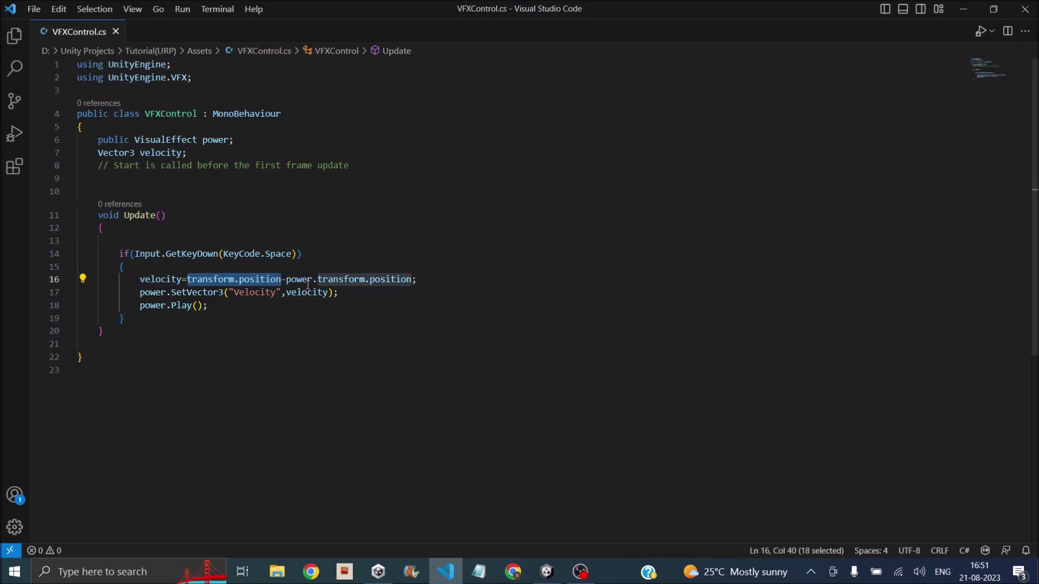
pyautogui.moveTo(286, 279); pyautogui.dragTo(435, 286)
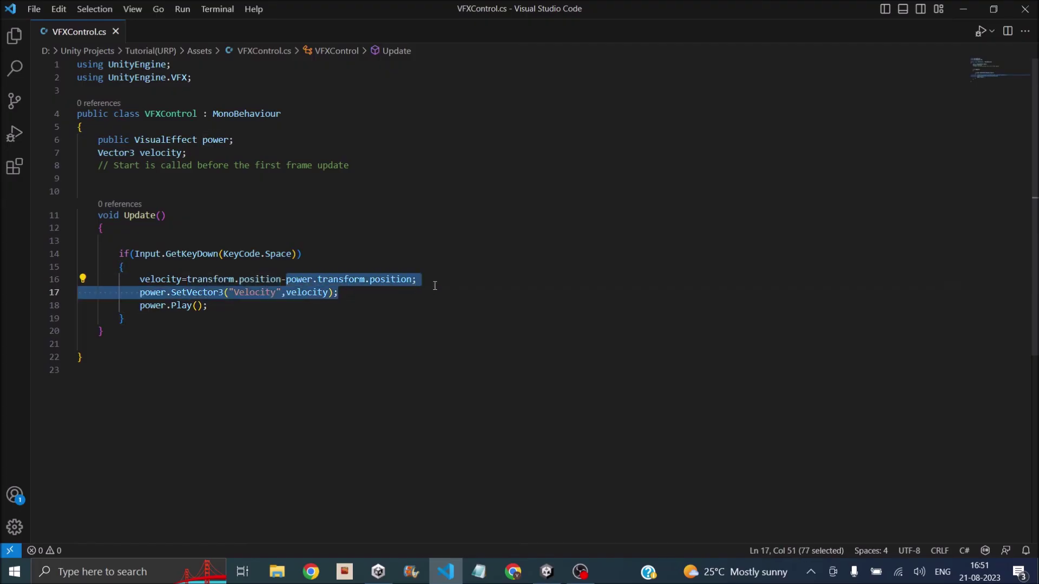
pyautogui.click(434, 285)
pyautogui.moveTo(172, 292); pyautogui.dragTo(228, 293)
pyautogui.press('End')
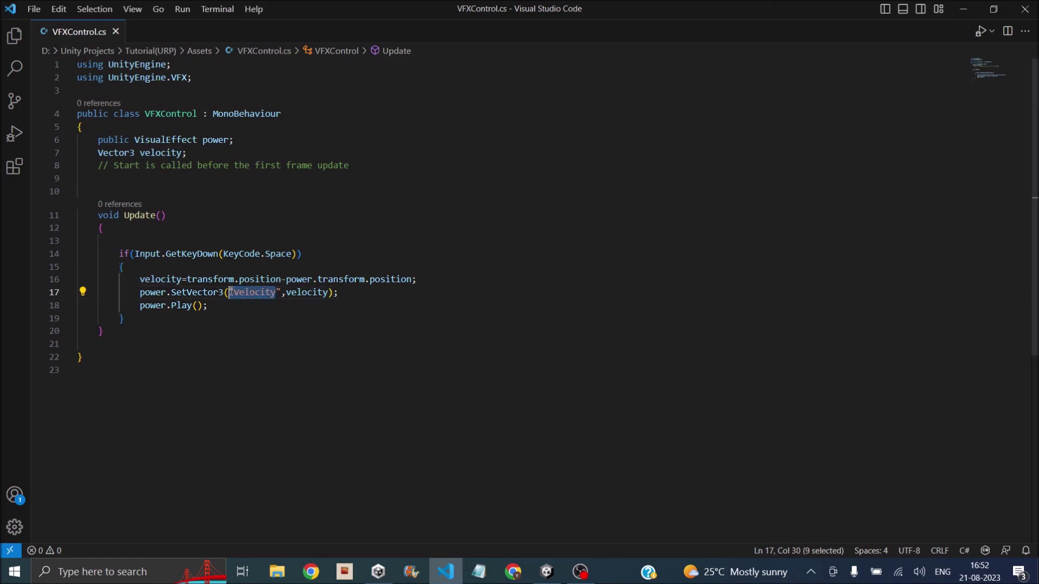
# Check the exposed property's name in the Attack graph, change the SetVector3 property name to "Direction" in VFXControl.cs and save the script.
pyautogui.click(544, 574)
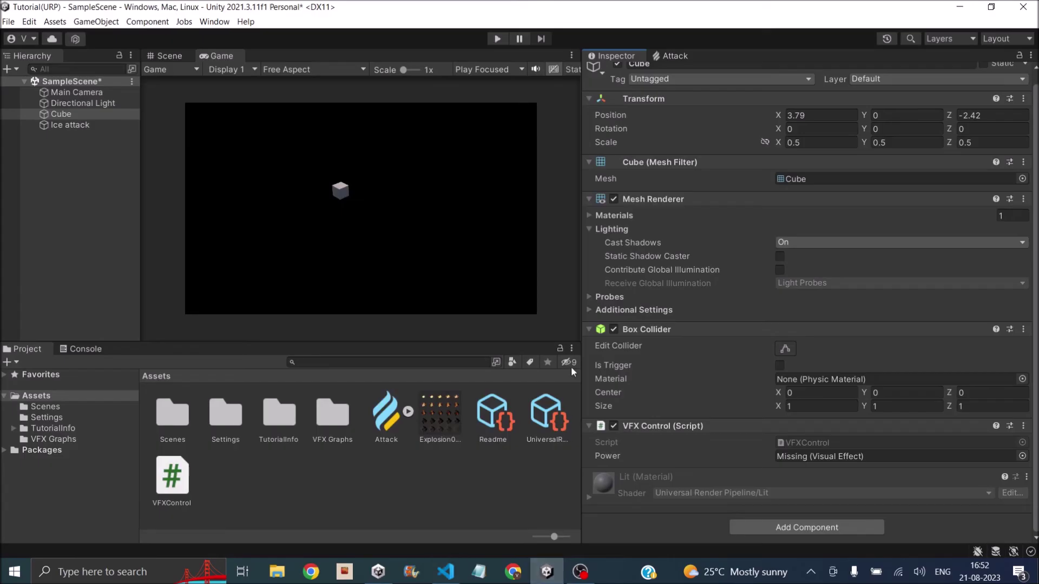
pyautogui.click(655, 56)
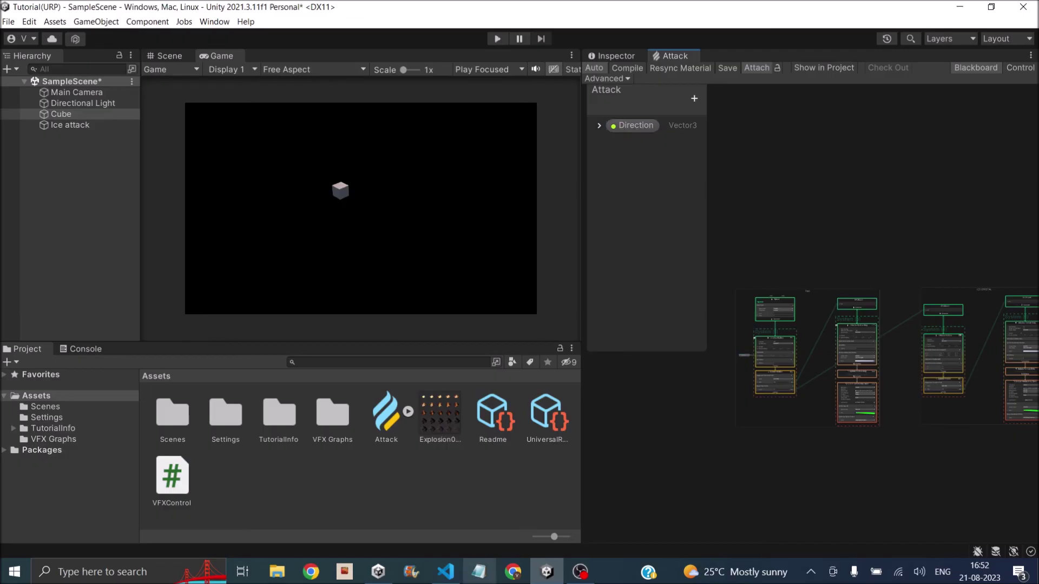
pyautogui.click(445, 572)
pyautogui.moveTo(275, 293); pyautogui.dragTo(234, 292)
pyautogui.write('Direction')
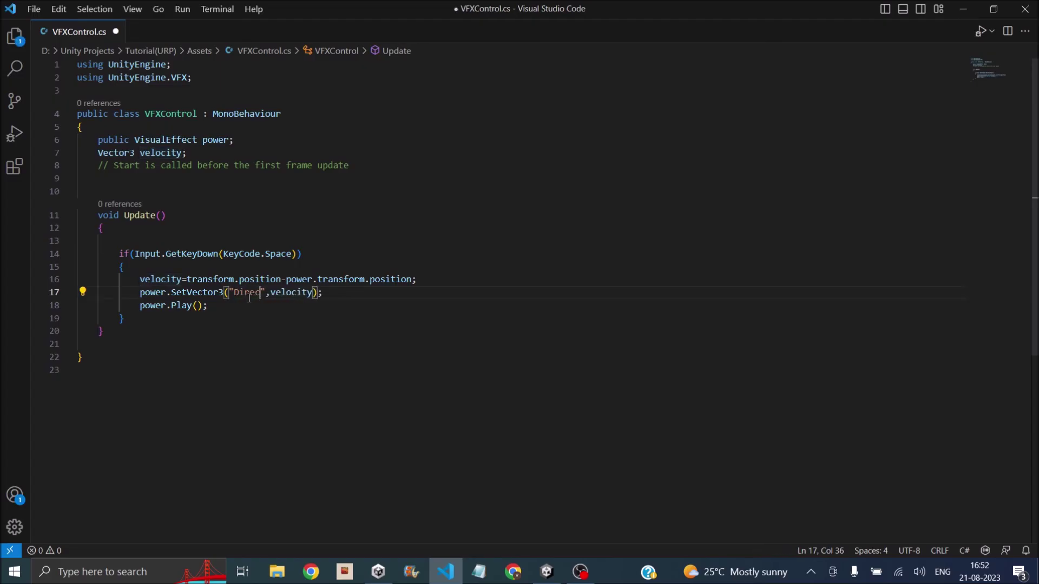
pyautogui.click(349, 294)
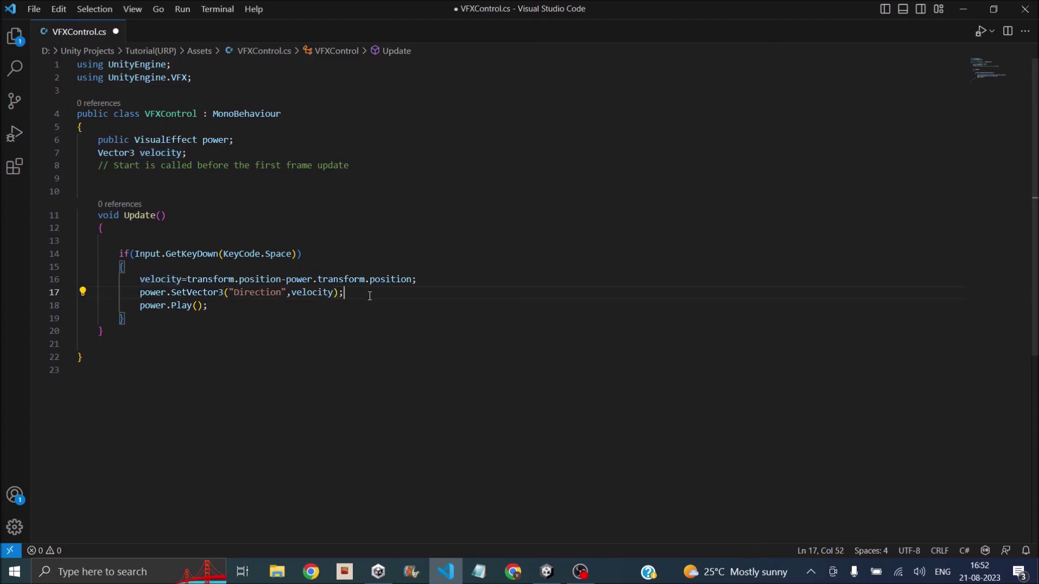
pyautogui.hotkey('ctrl', 's')
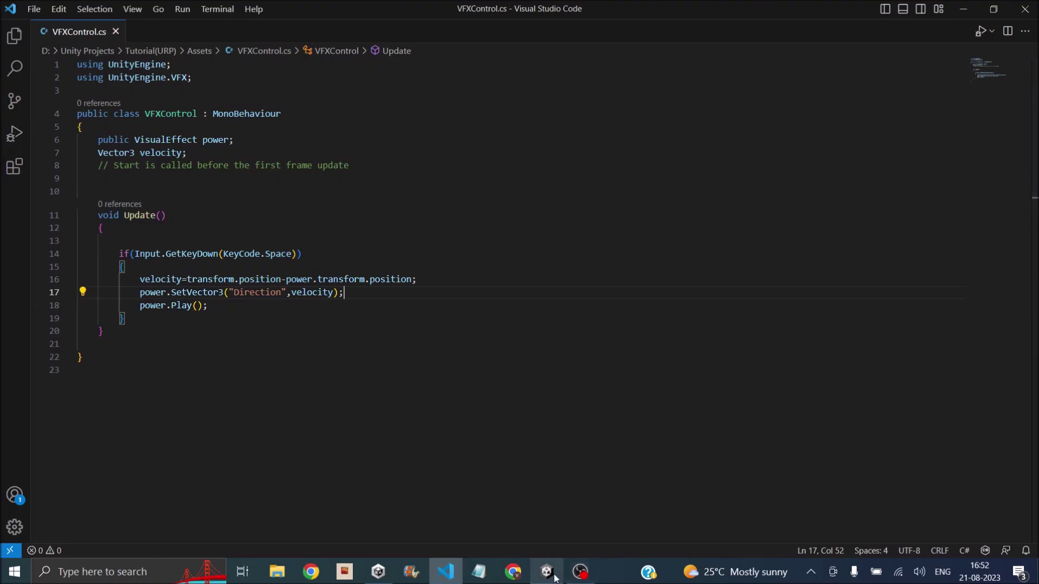
# Back in Unity, clear the Initial Event Name of the Ice attack object's Visual Effect component.
pyautogui.moveTo(547, 572)
pyautogui.click(545, 509)
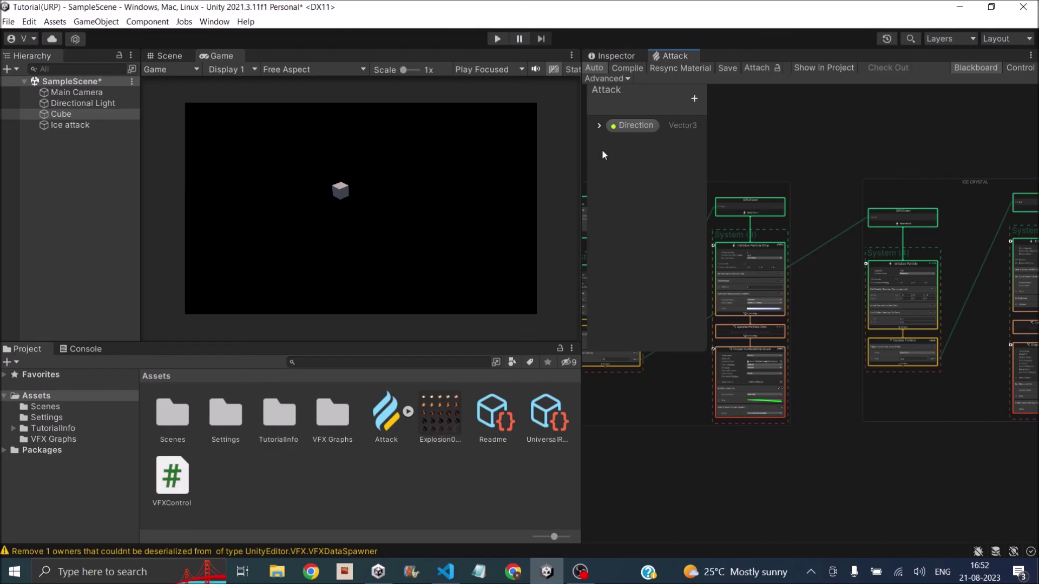
pyautogui.click(617, 55)
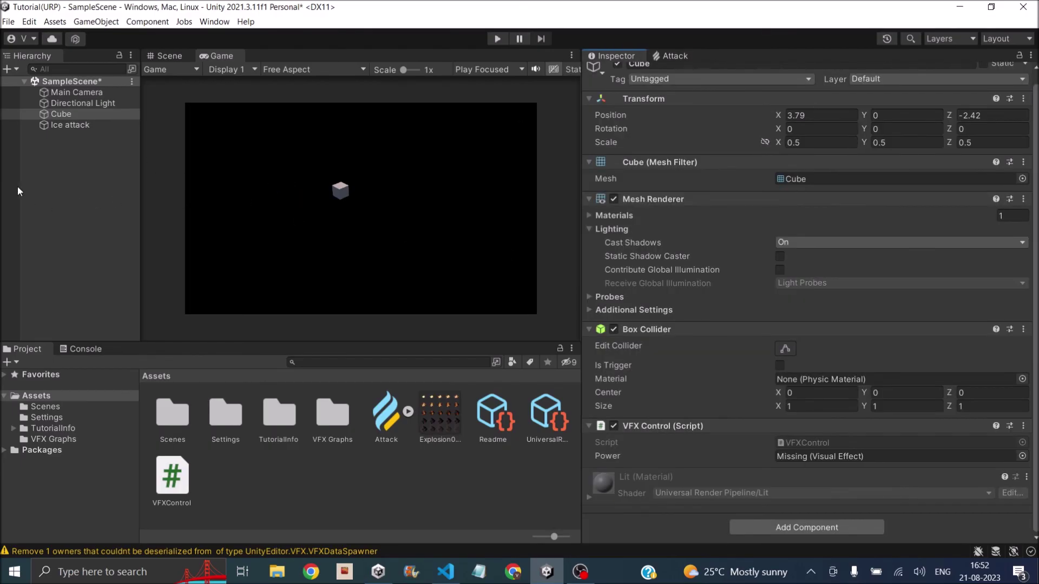
pyautogui.click(65, 126)
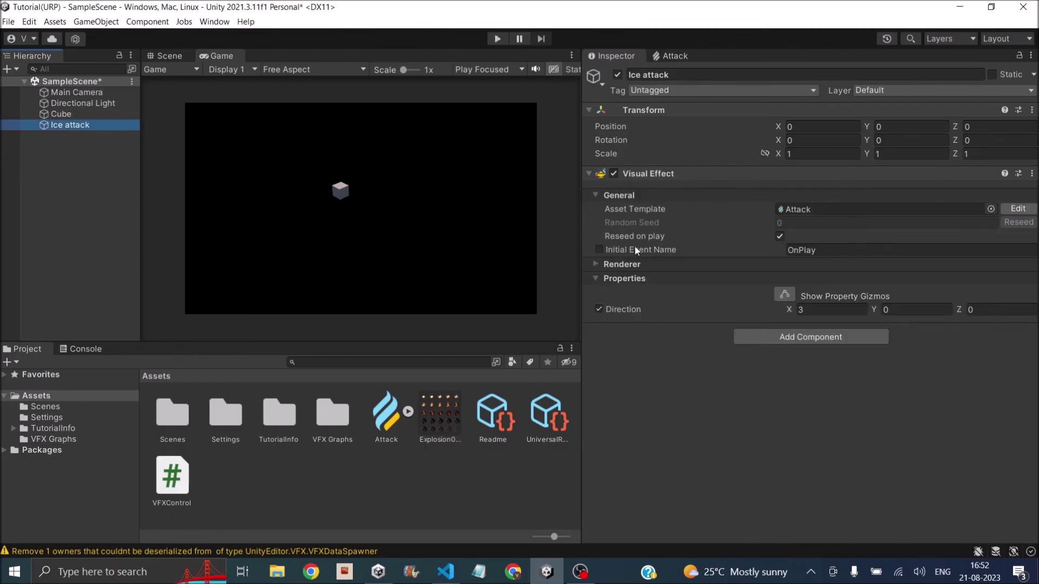
pyautogui.click(822, 251)
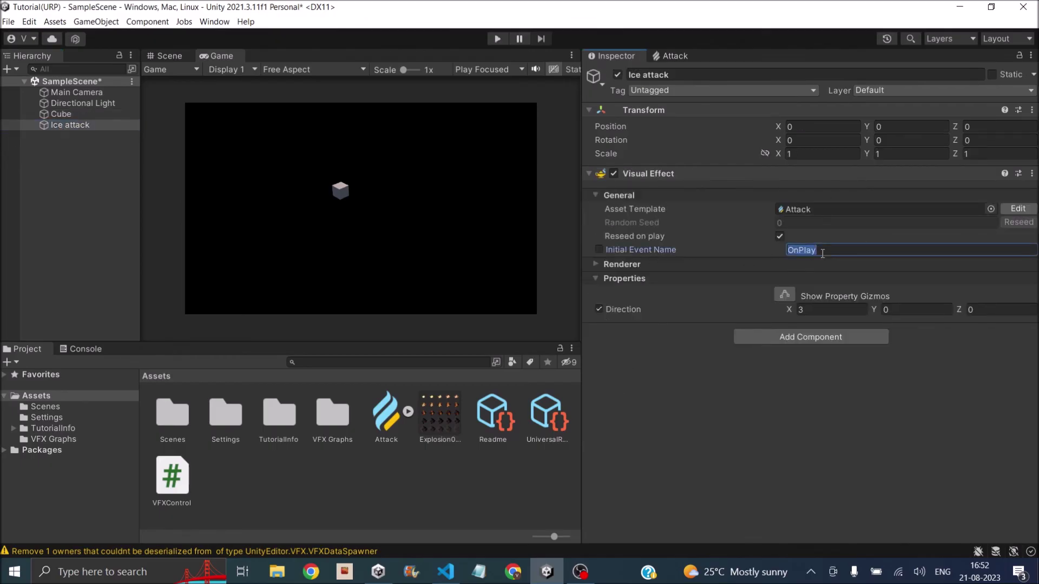
pyautogui.press('BackSpace')
# Switch to Visual Studio Code and examine the power.Play() call in VFXControl.cs.
pyautogui.click(445, 571)
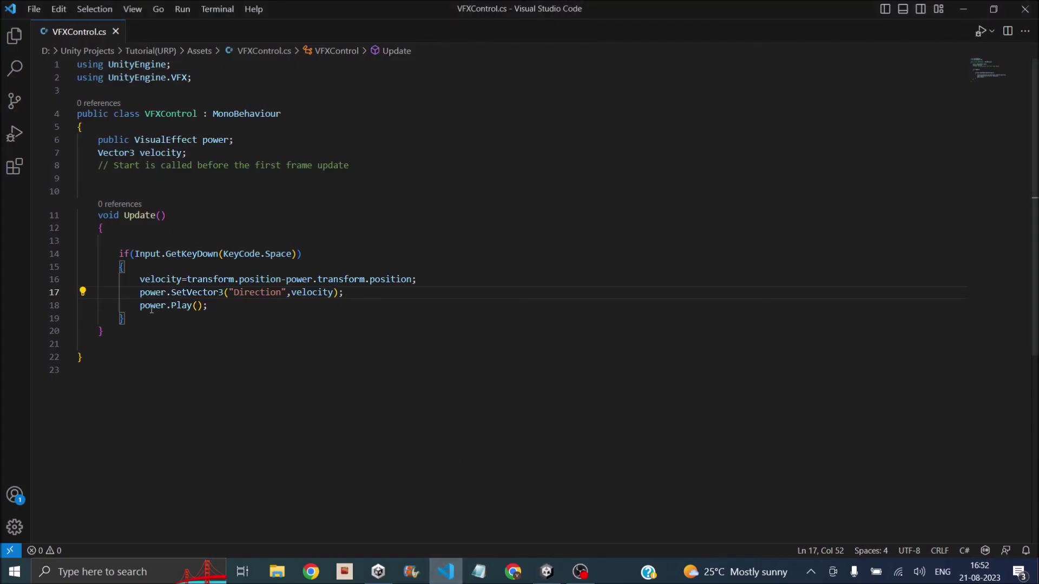
pyautogui.moveTo(141, 305); pyautogui.dragTo(208, 305)
pyautogui.click(211, 306)
# Back in Unity, assign Ice attack to the Power field of the Cube's VFX Control script and start Play mode.
pyautogui.click(546, 572)
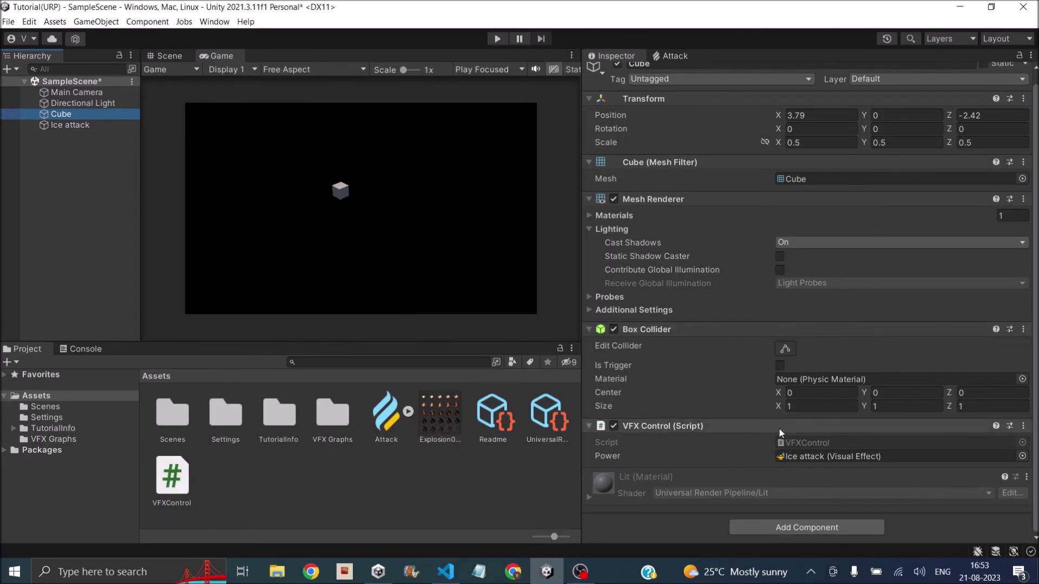
pyautogui.moveTo(67, 125); pyautogui.dragTo(826, 455)
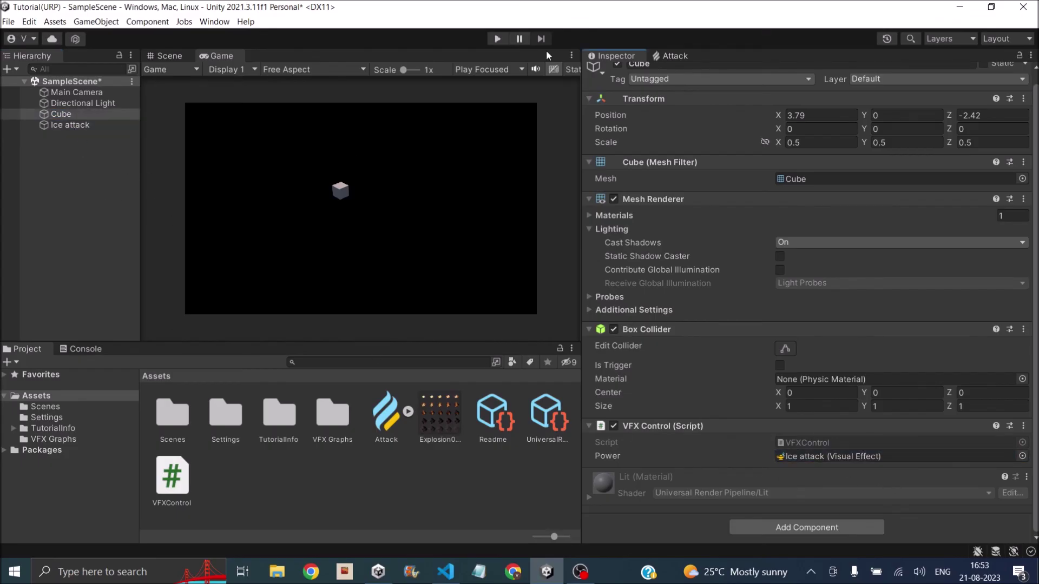
pyautogui.click(503, 38)
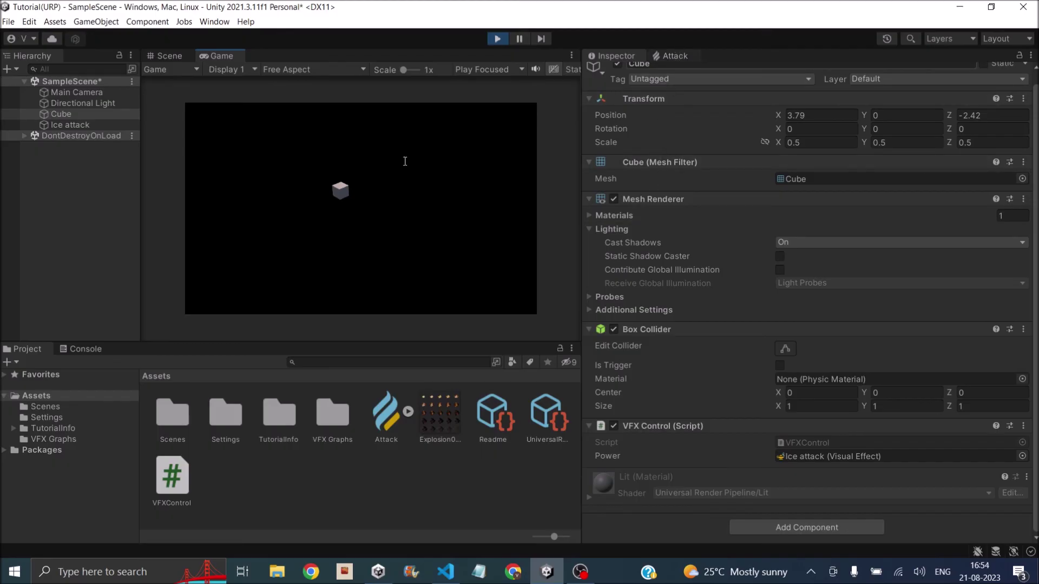
# In the Attack graph, set the Set Lifetime value in System (1)'s Initialize Particle to 2, save, and return to the running game.
pyautogui.click(347, 217)
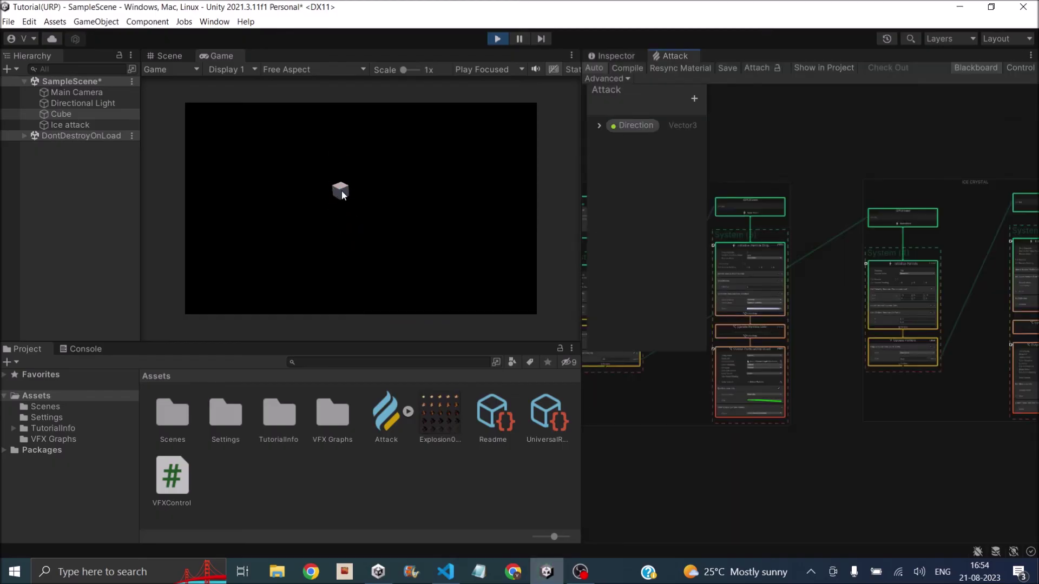
pyautogui.moveTo(735, 426); pyautogui.dragTo(859, 420, button='middle')
pyautogui.scroll(5, 835, 283)
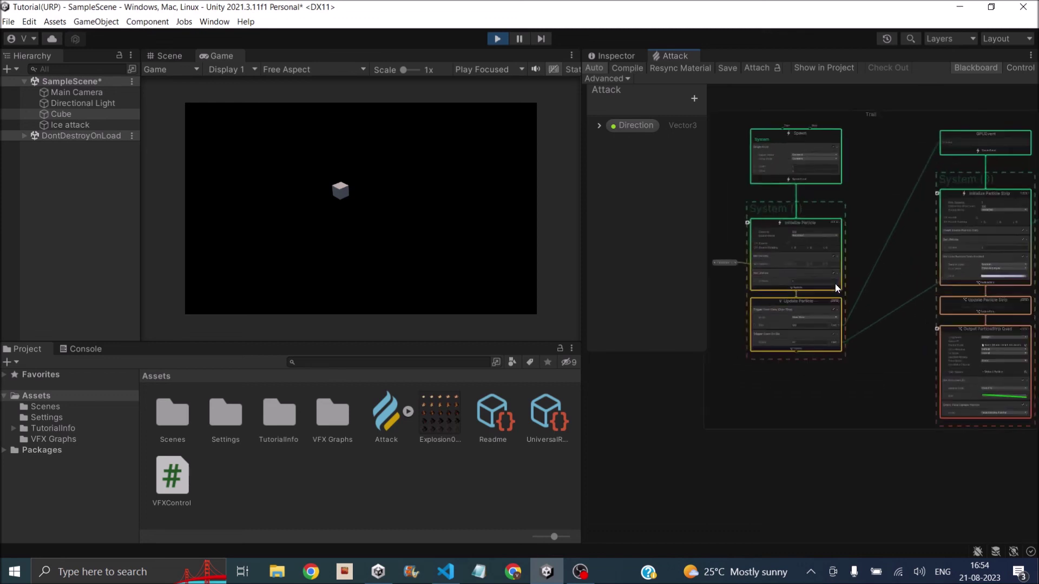
pyautogui.scroll(-1, 903, 360)
pyautogui.scroll(3, 849, 320)
pyautogui.scroll(2, 783, 290)
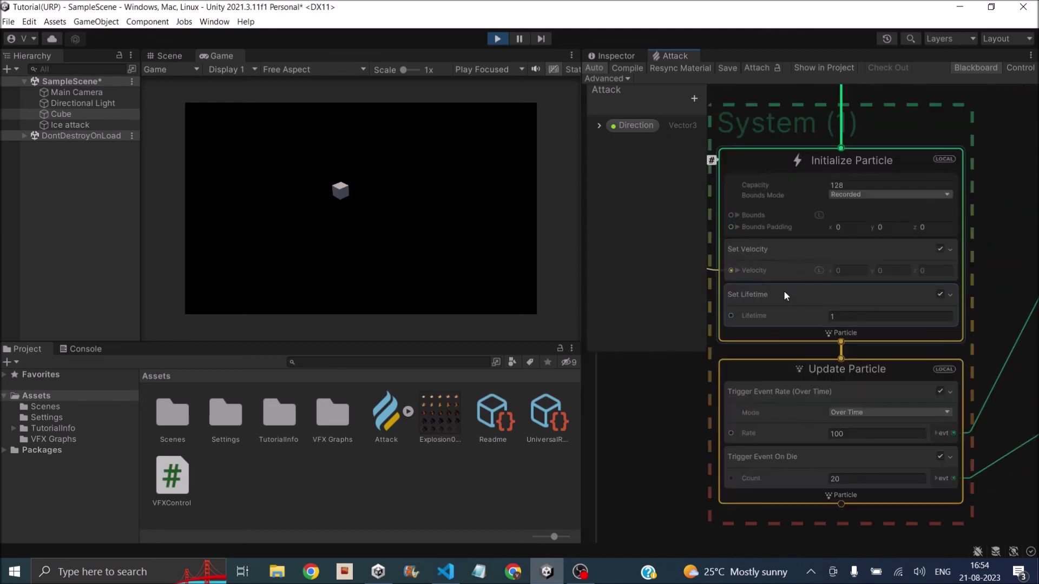
pyautogui.click(845, 317)
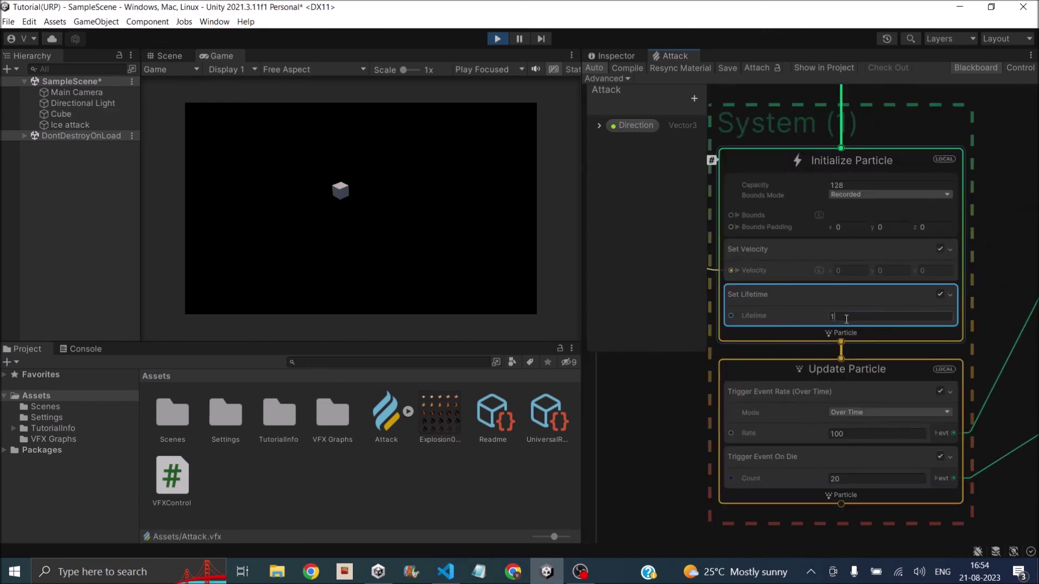
pyautogui.write('2')
pyautogui.press('Return')
pyautogui.hotkey('ctrl', 's')
pyautogui.click(410, 200)
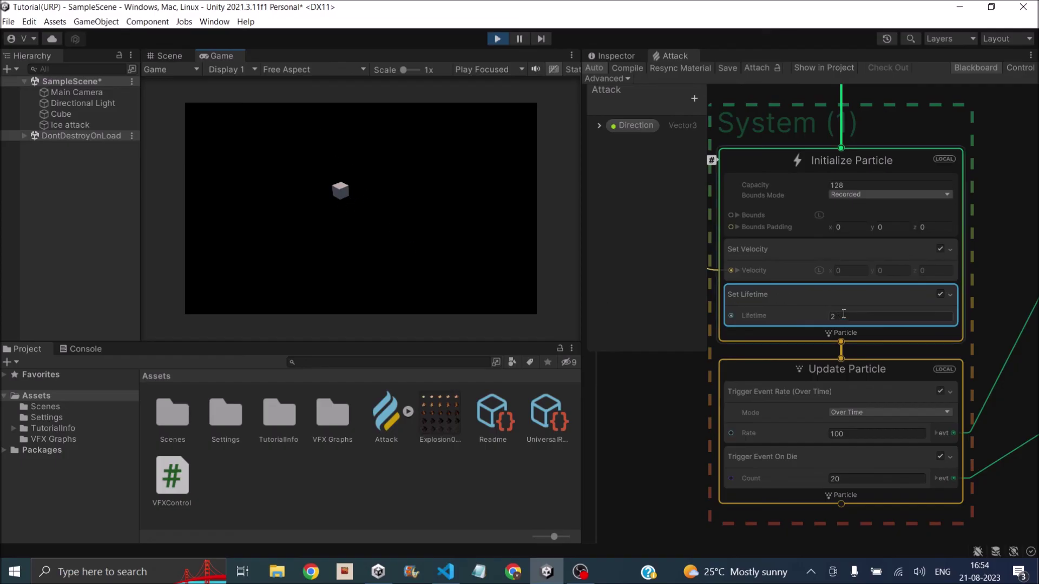
# Set the Set Lifetime value in System (1)'s Initialize Particle back to 1 and save the Attack graph.
pyautogui.scroll(-4, 770, 318)
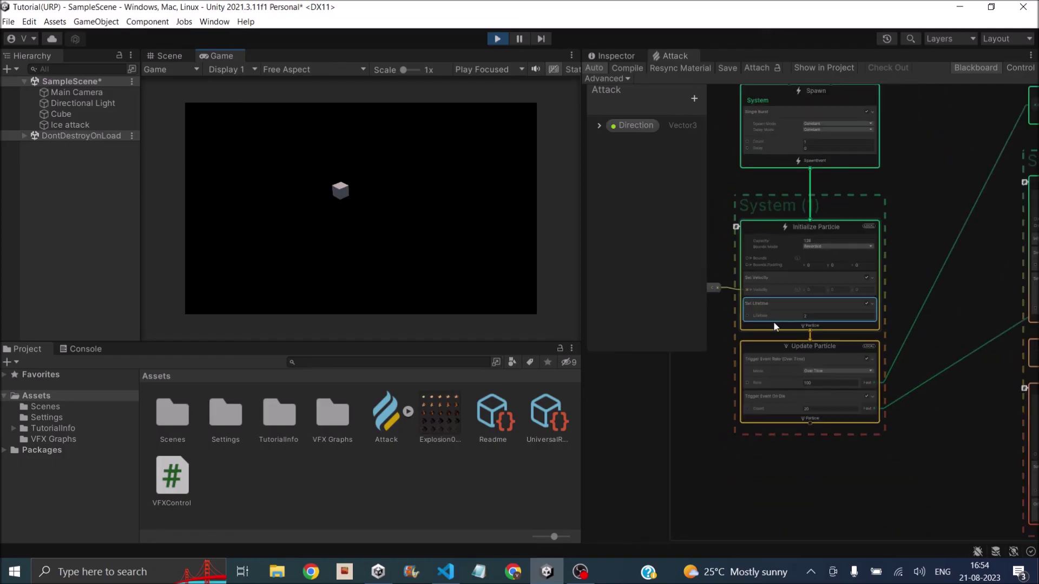
pyautogui.moveTo(699, 374); pyautogui.dragTo(796, 349, button='middle')
pyautogui.scroll(4, 803, 267)
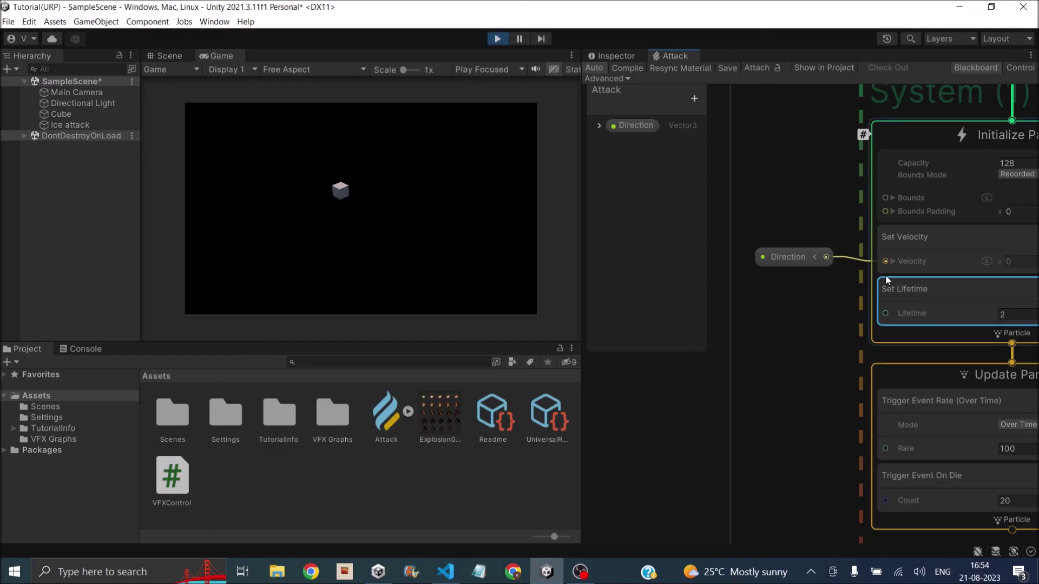
pyautogui.write('1')
pyautogui.click(723, 67)
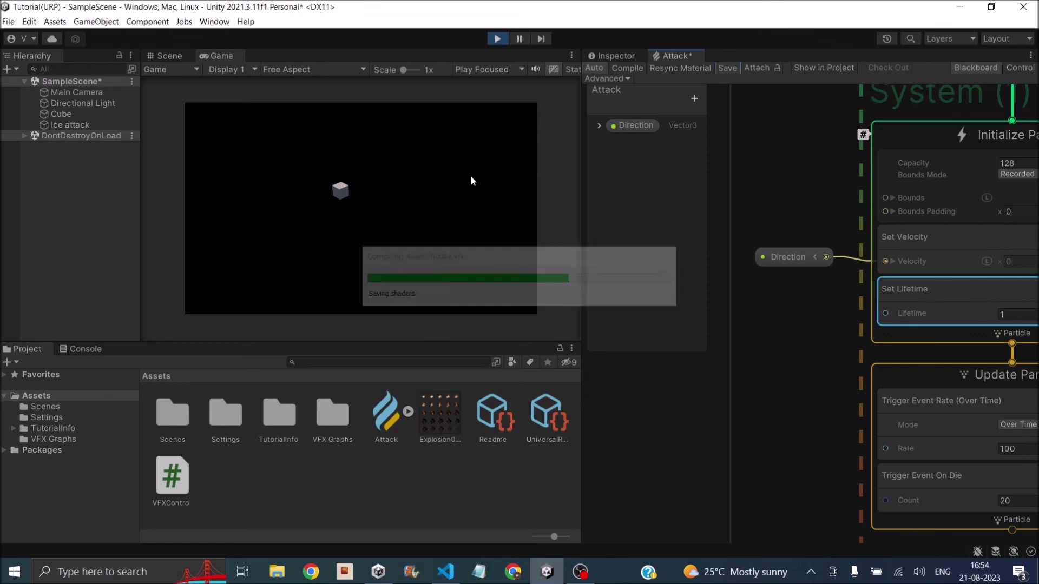
# Test the ice attack in the running game with the Cube's X position moved to 5.82, and exit Play mode.
pyautogui.click(73, 114)
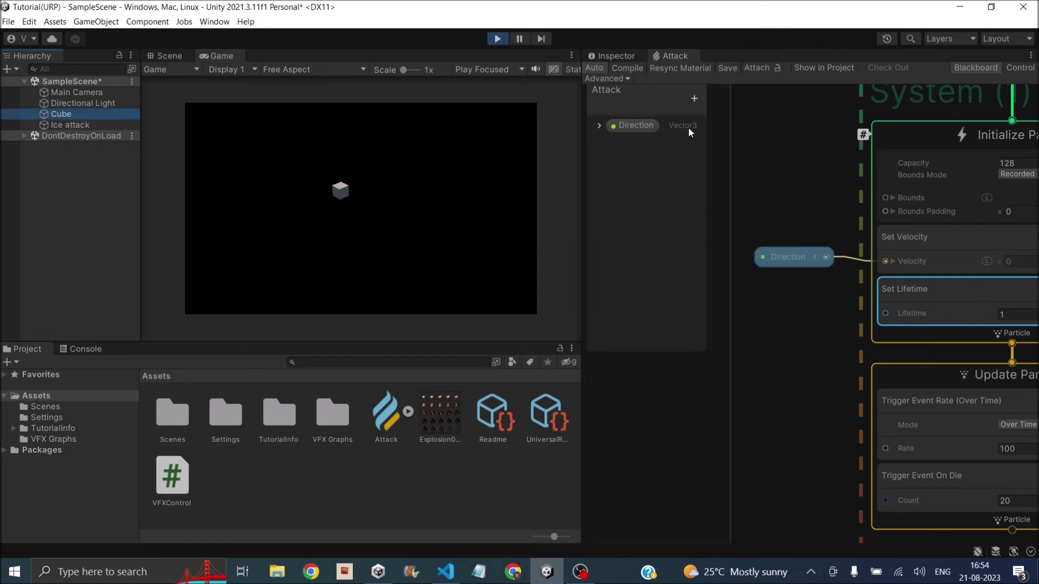
pyautogui.click(616, 54)
pyautogui.moveTo(778, 114); pyautogui.dragTo(829, 112)
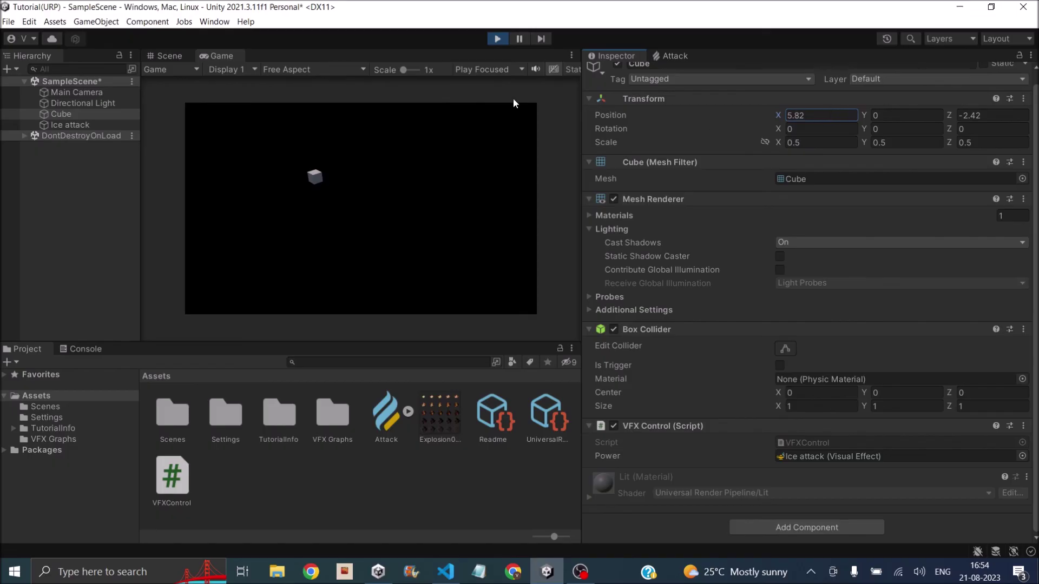
pyautogui.click(385, 234)
pyautogui.press('space')
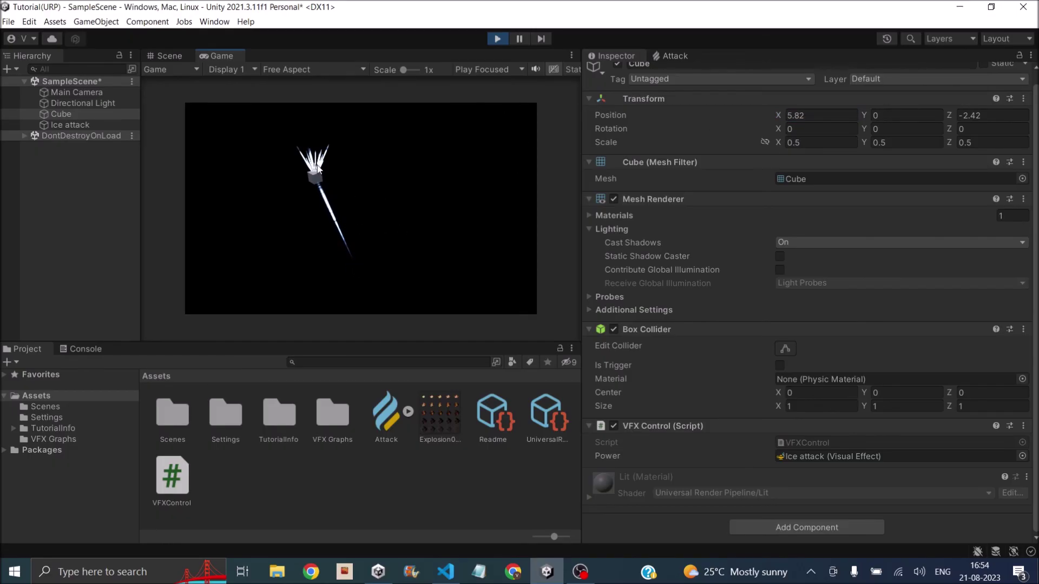
pyautogui.hotkey('ctrl', 'p')
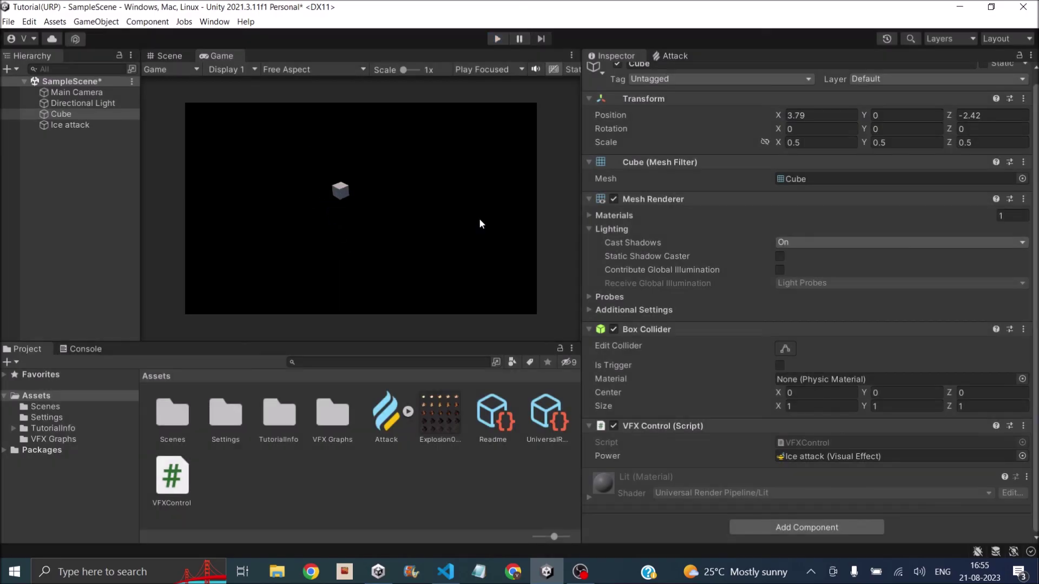